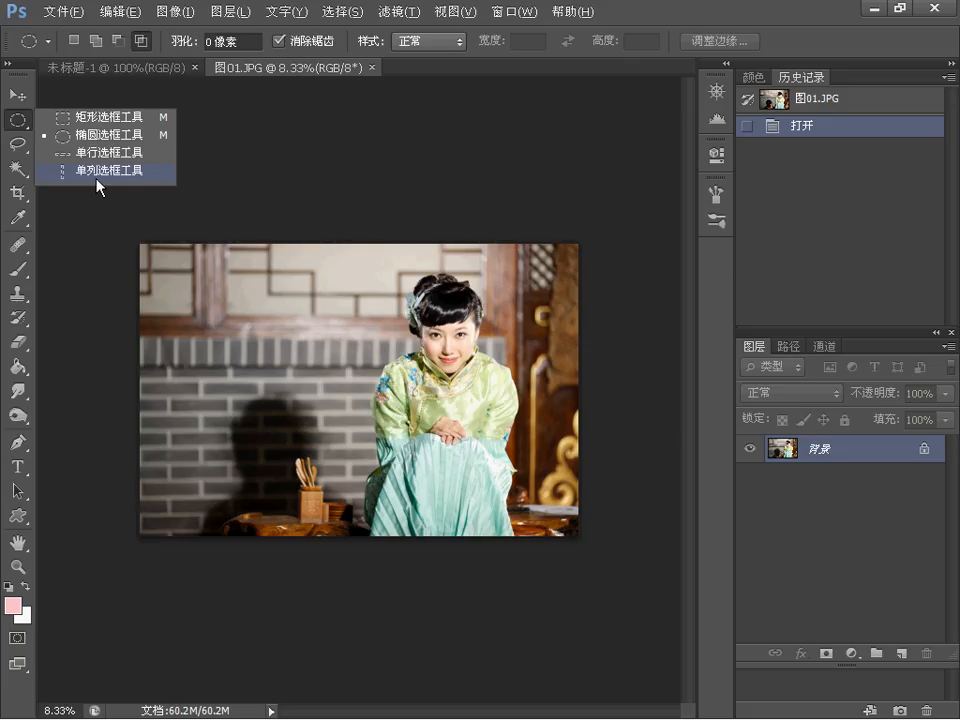
- Draw a freehand rectangular selection over the wall with the Rectangular Marquee tool in new-selection mode
left_click(96, 122)
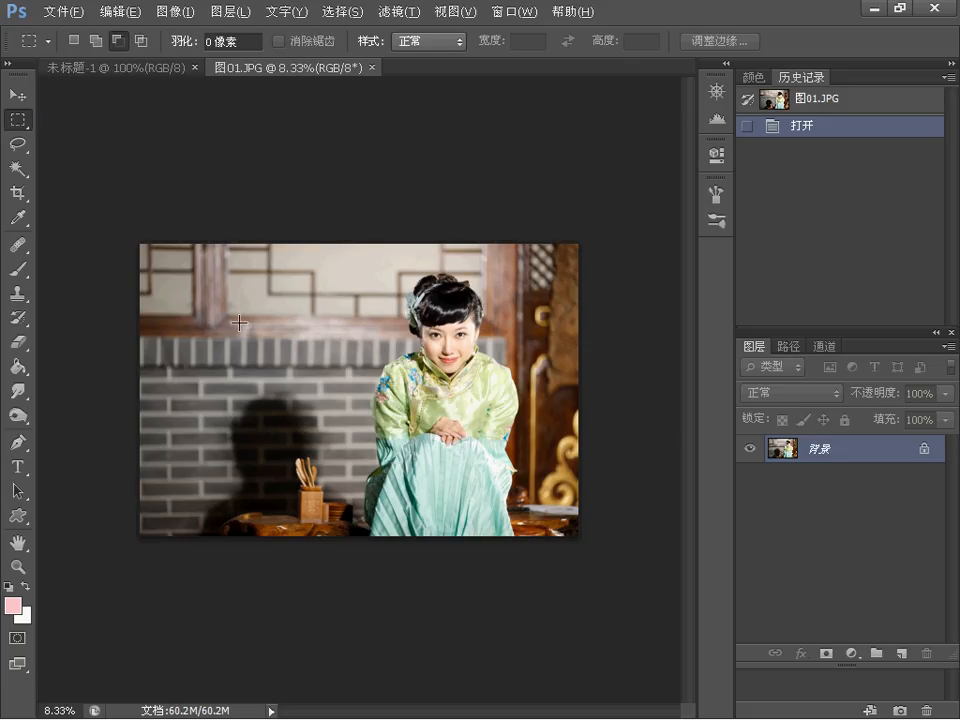
left_click(75, 43)
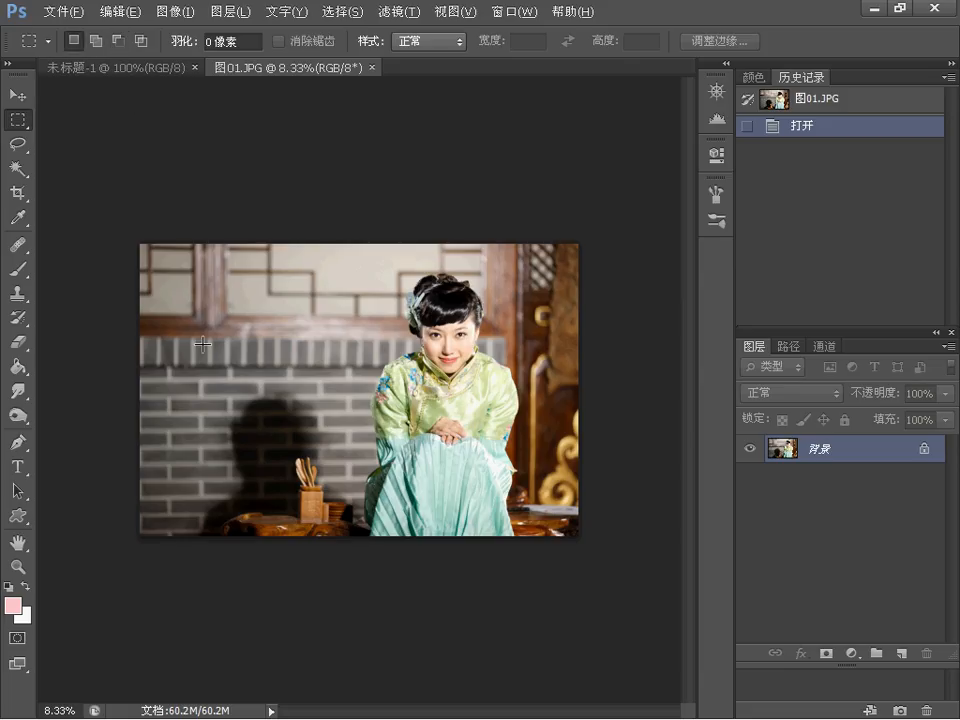
left_click_drag(183, 305, 305, 398)
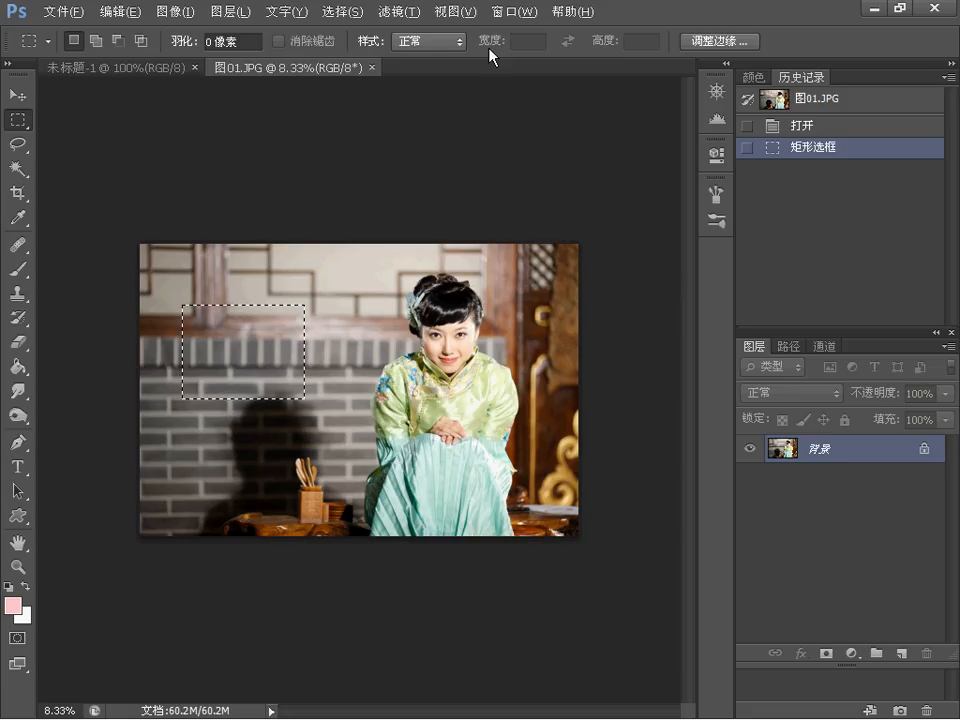
- Set the marquee style to Fixed Ratio (固定比例) with width 2 and height 1, and draw a replacement rectangular selection on the wall
left_click(455, 42)
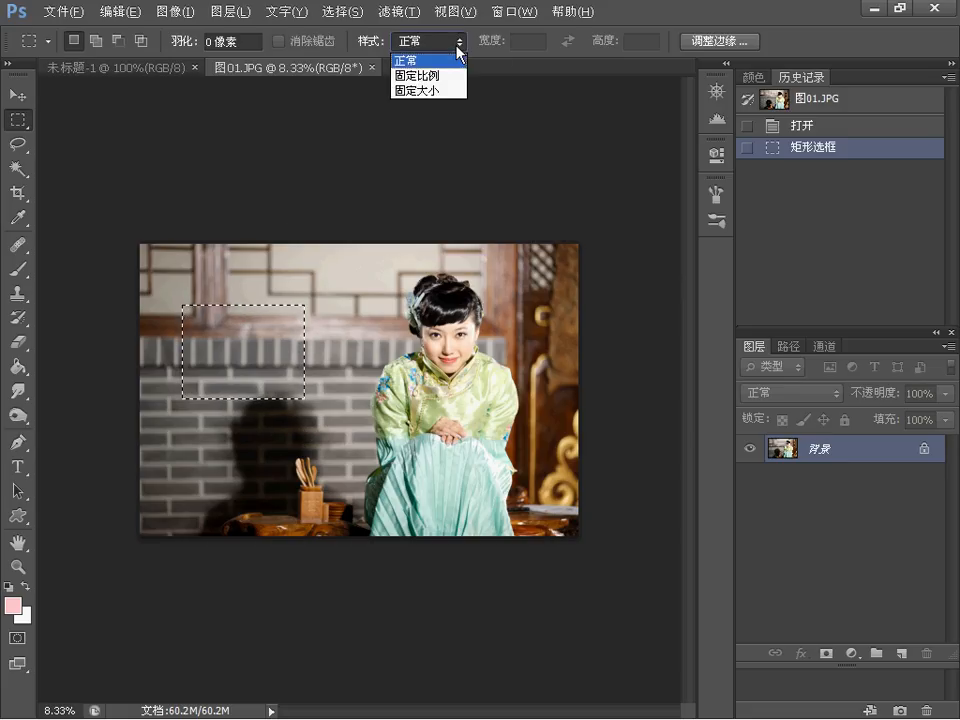
left_click(417, 80)
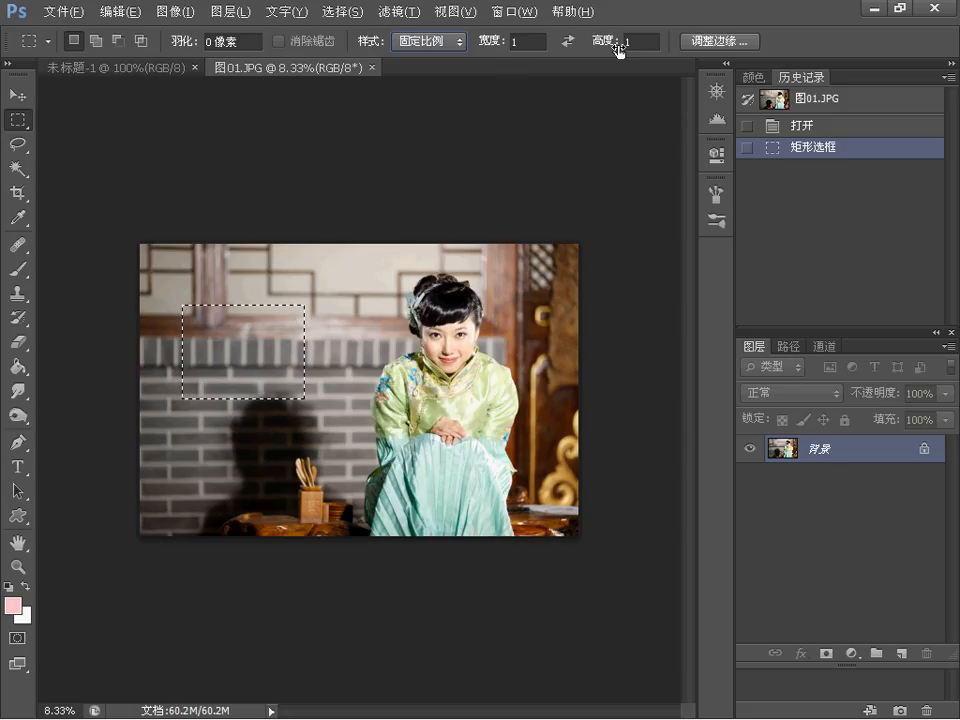
left_click(528, 42)
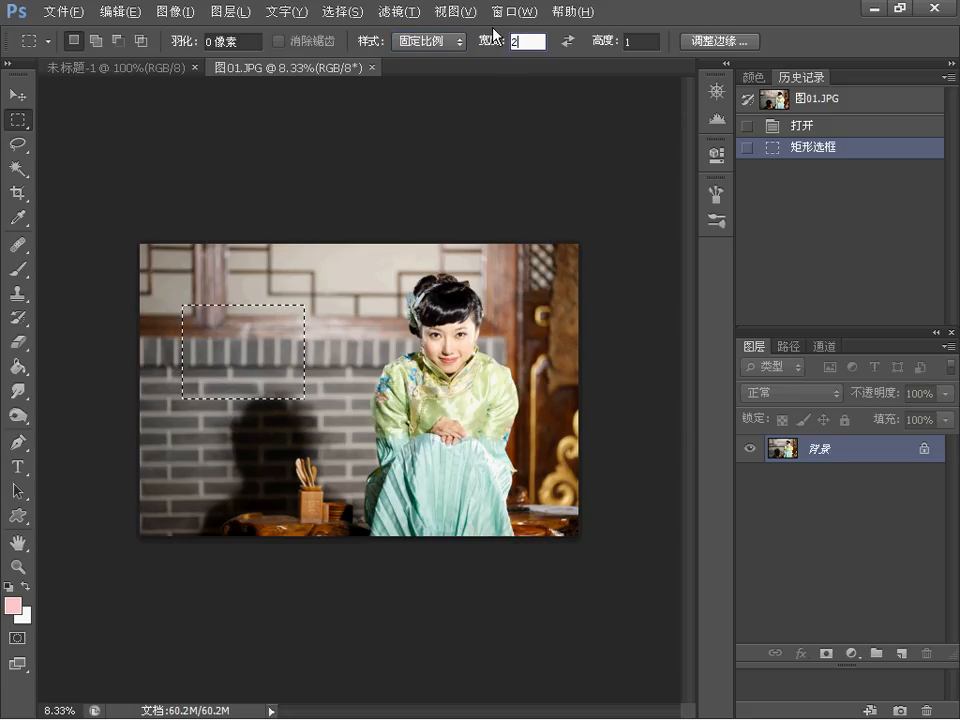
type("2")
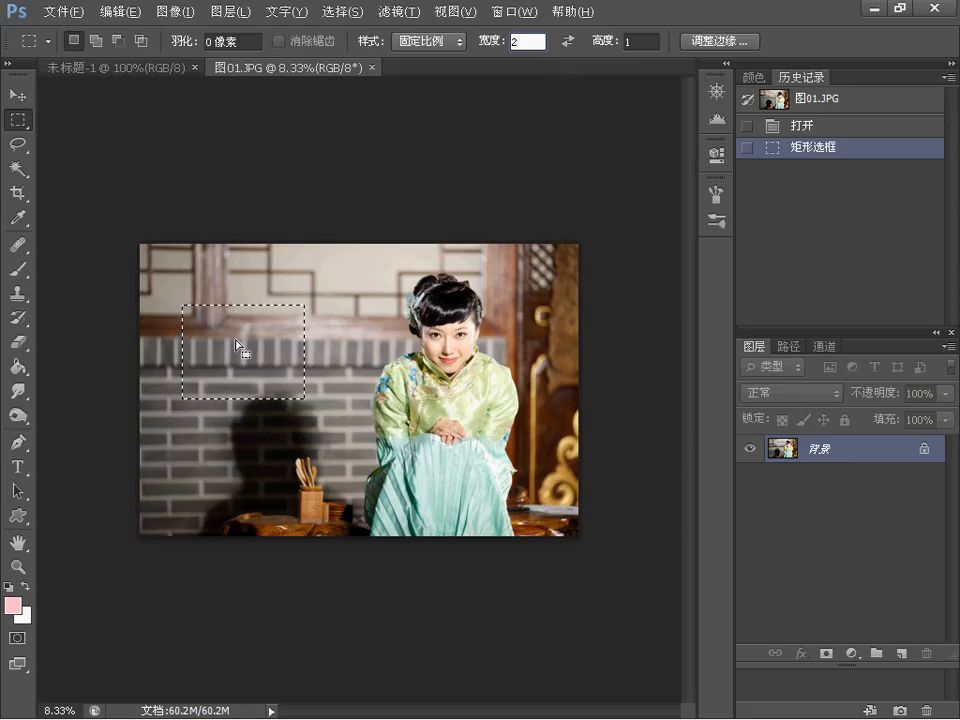
left_click(230, 298)
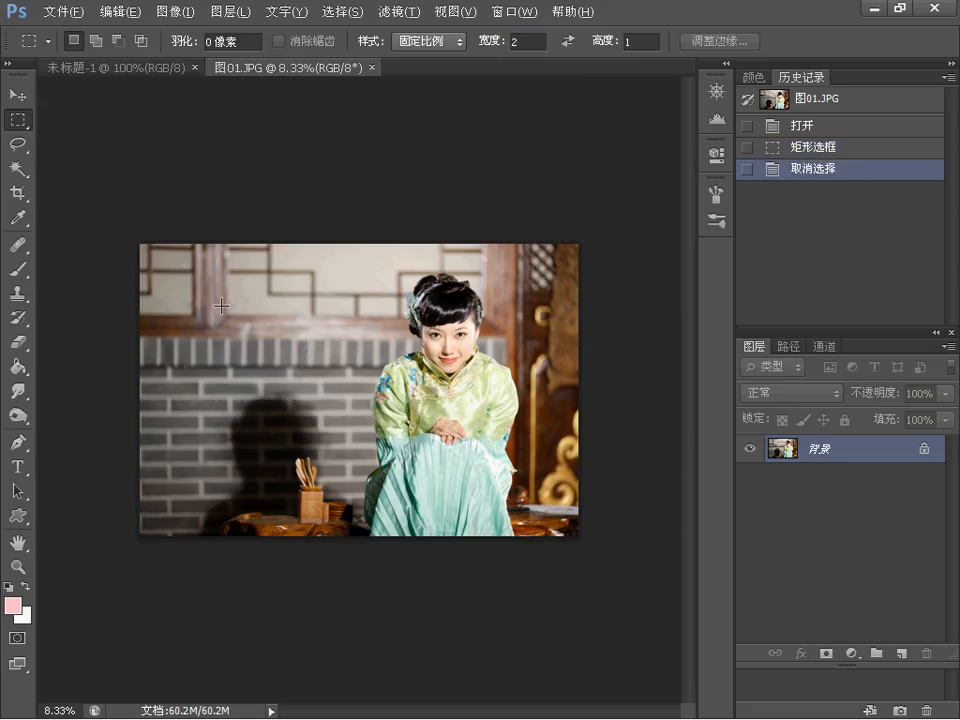
left_click_drag(193, 281, 351, 435)
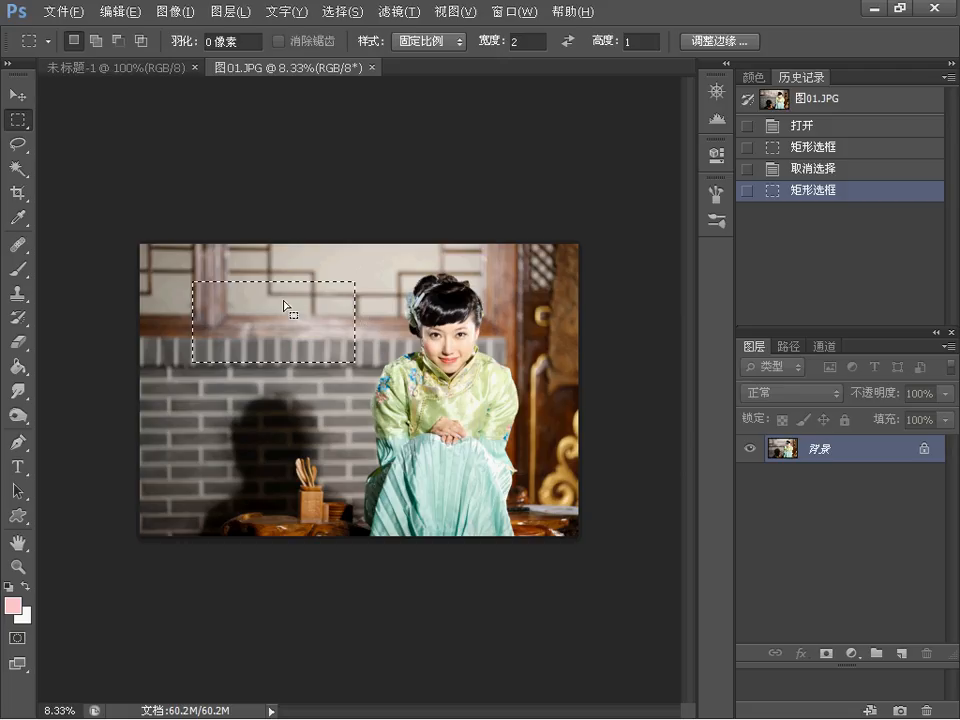
- Set the marquee style to Fixed Size (固定大小), clear the current selection and place a 64 × 64 pixel selection on the brick wall
left_click(447, 47)
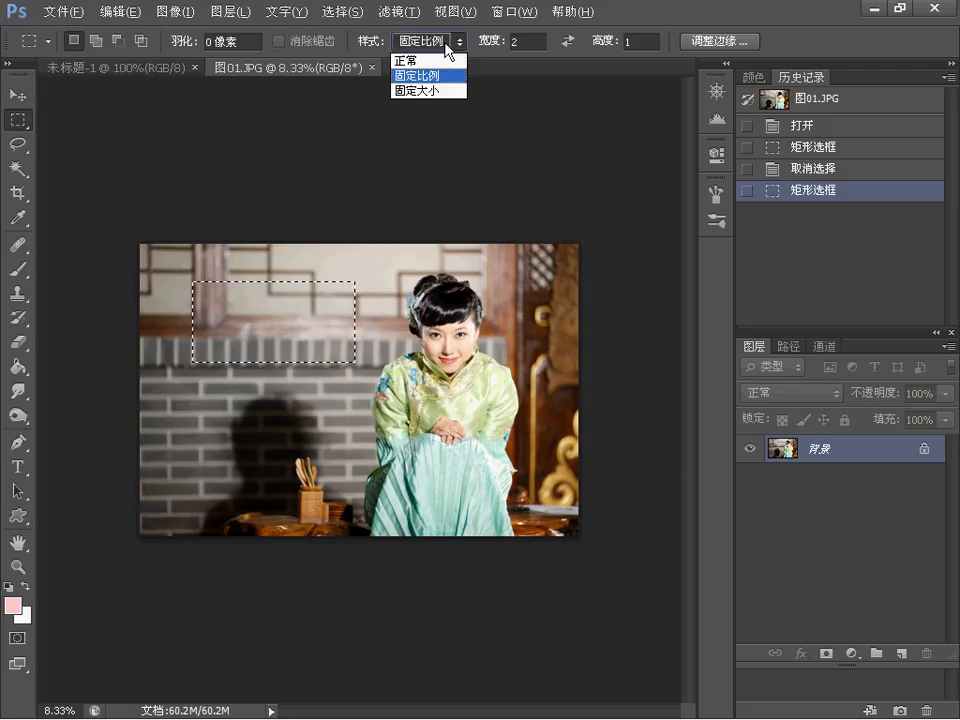
left_click(410, 91)
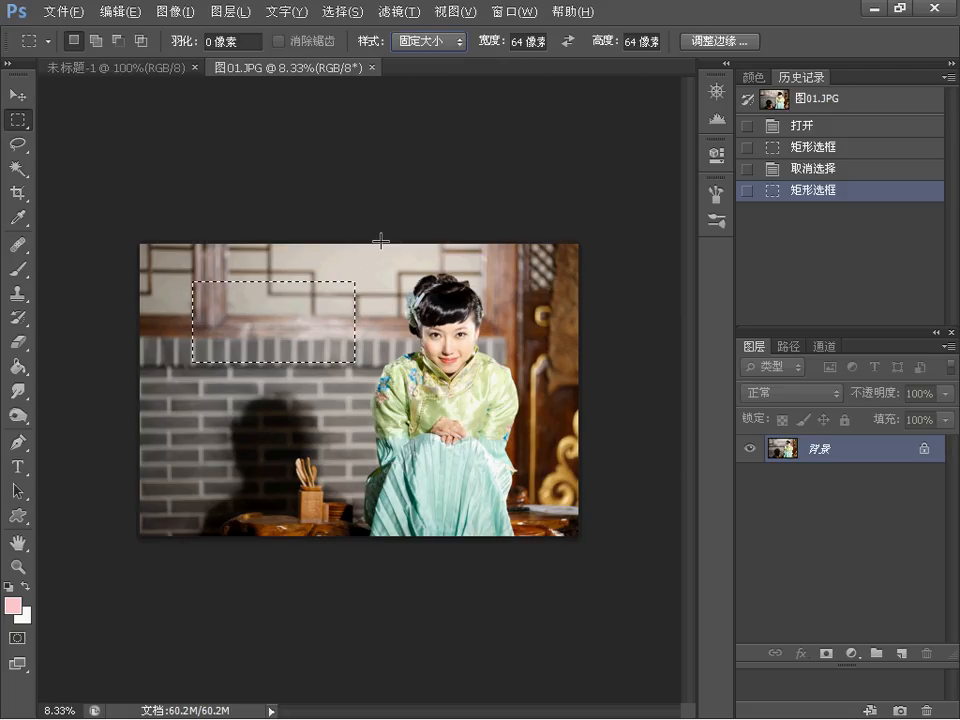
left_click(276, 343)
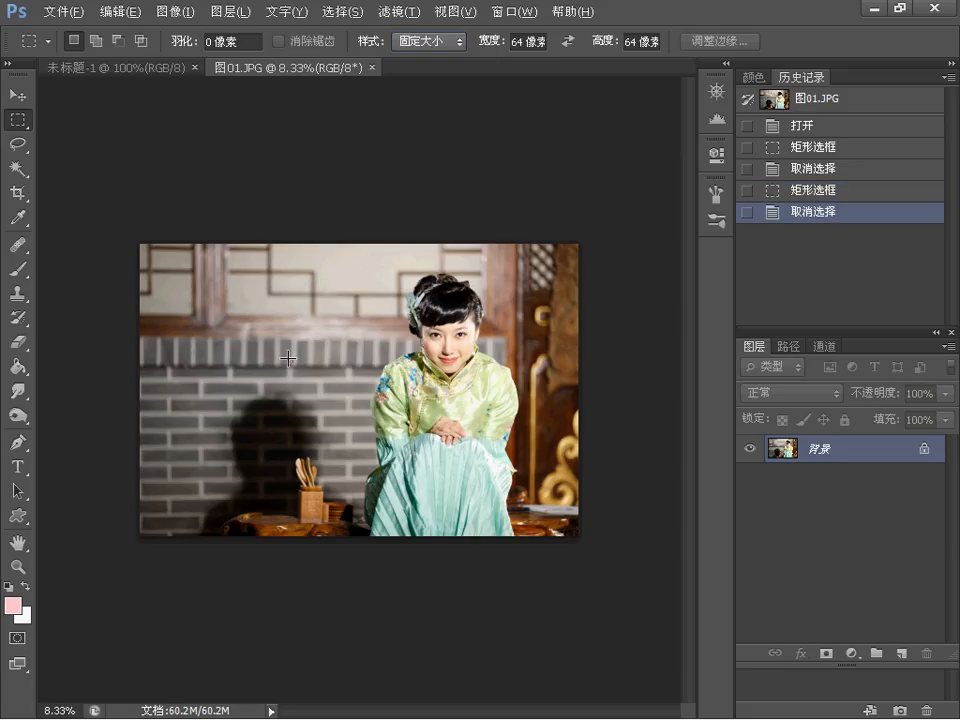
left_click(288, 357)
- Set the fixed marquee size to 200 × 200 pixels and place a selection of that size on the brick wall
left_click(527, 42)
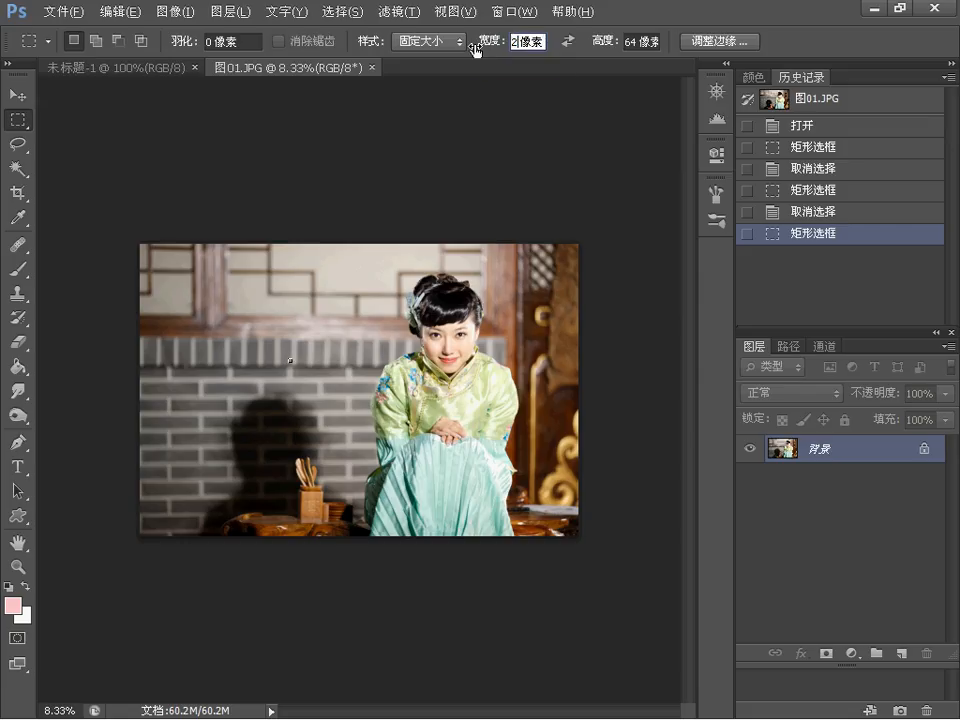
type("200")
left_click(617, 46)
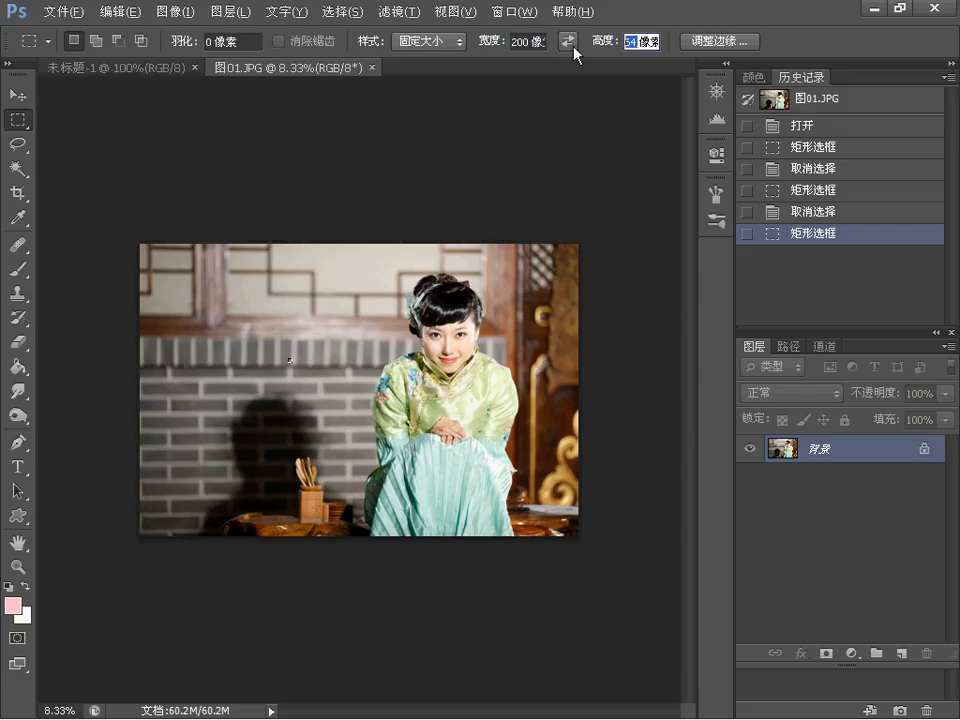
type("200 像")
left_click_drag(204, 302, 251, 336)
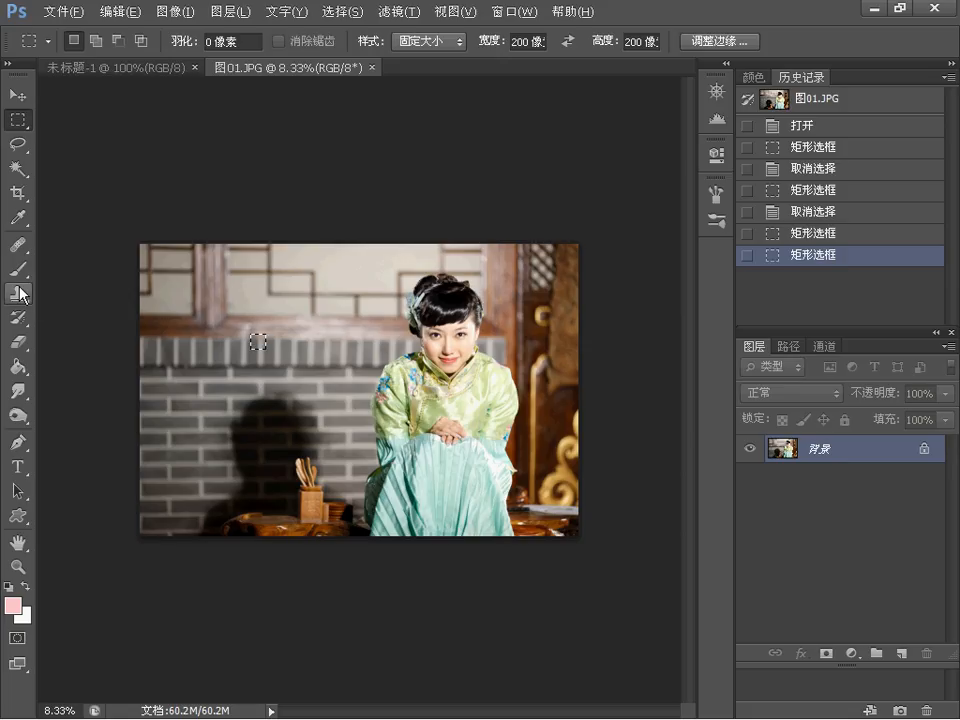
- Draw a wide elliptical selection over the brick wall with the Elliptical Marquee tool in new-selection mode and Normal style
right_click(17, 119)
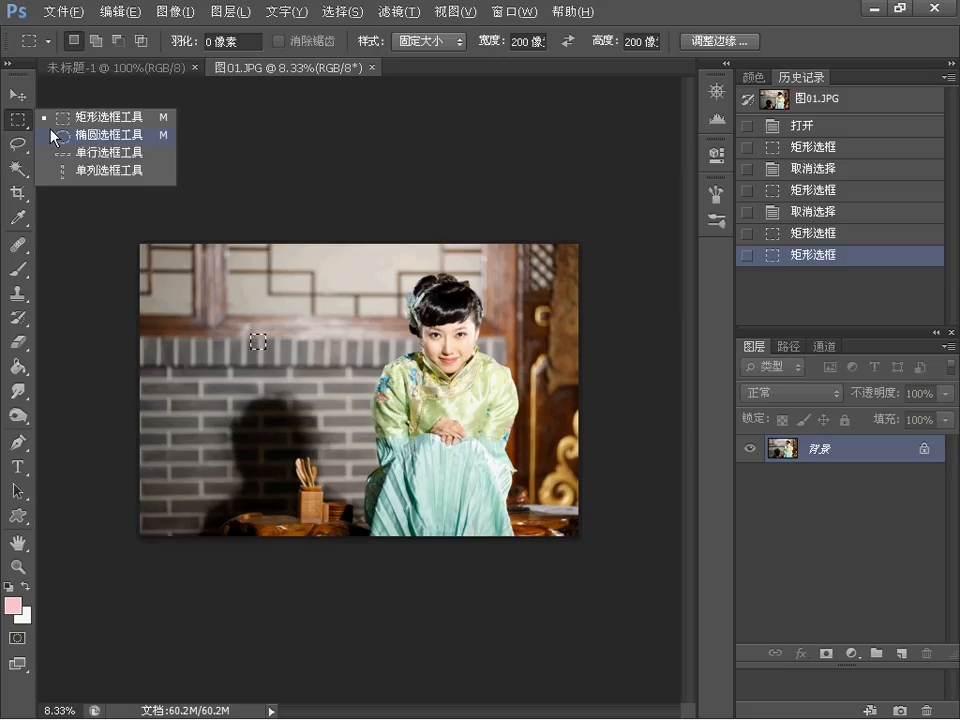
left_click(85, 138)
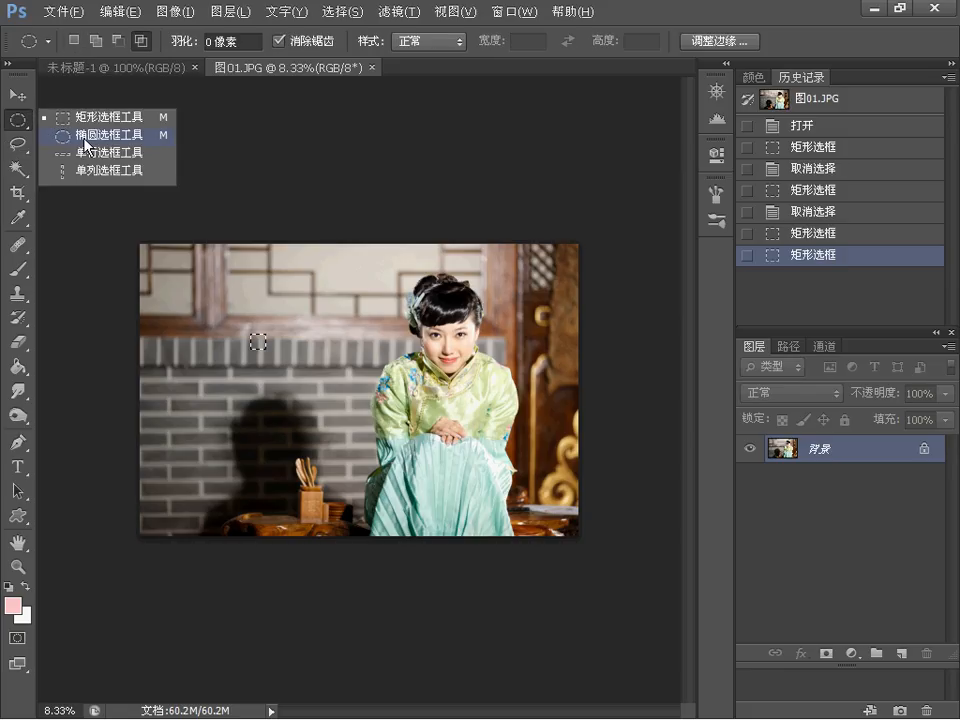
left_click_drag(220, 289, 222, 291)
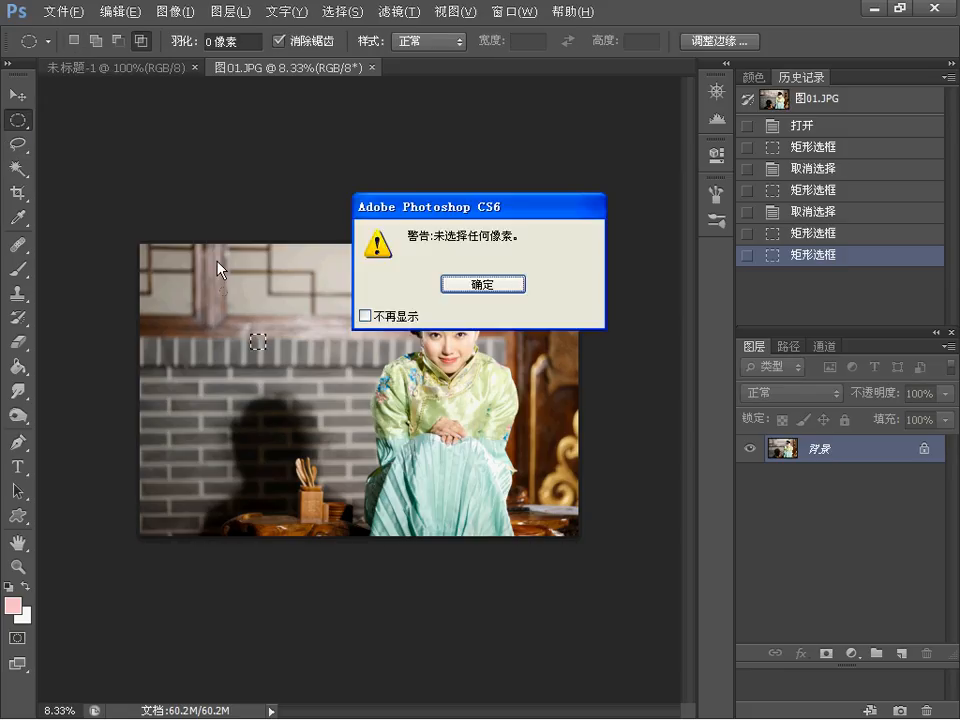
left_click(480, 281)
left_click(73, 43)
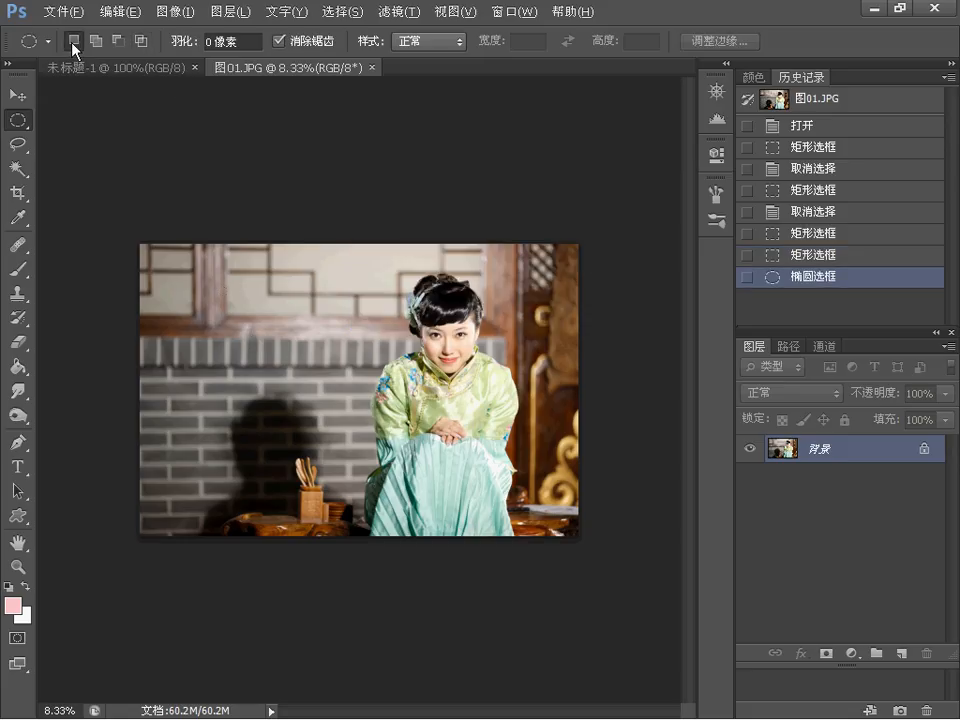
left_click_drag(202, 306, 360, 393)
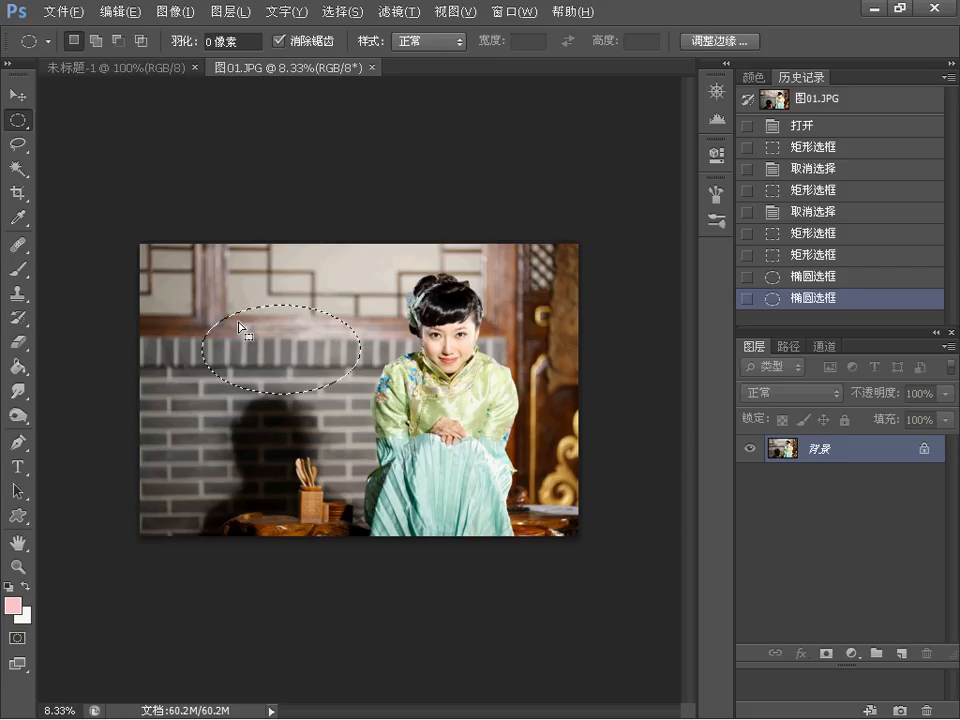
left_click(457, 46)
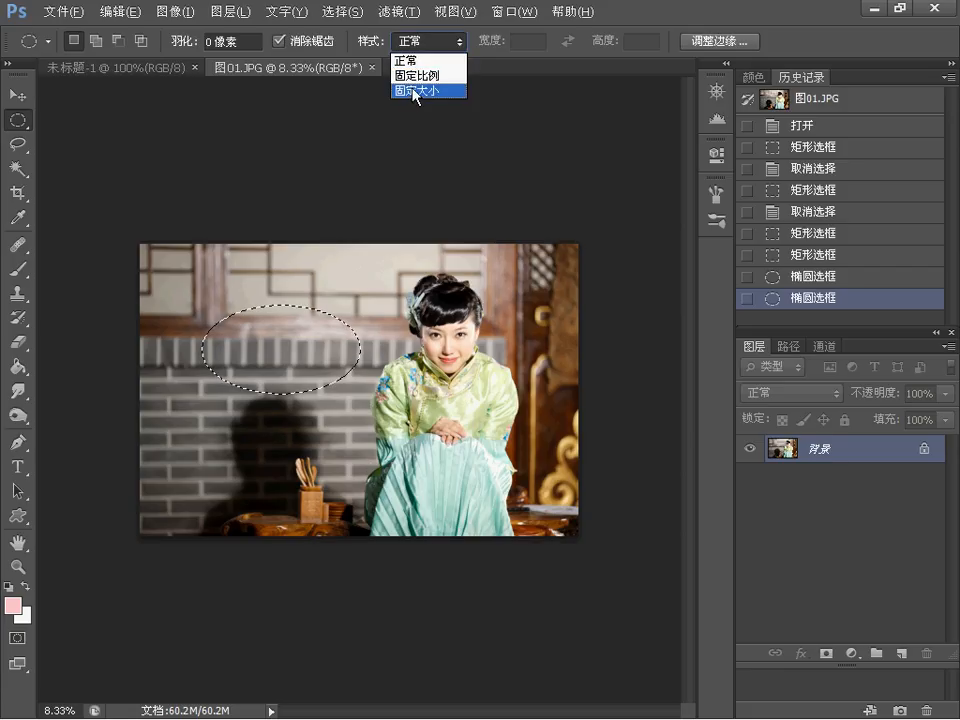
left_click(612, 12)
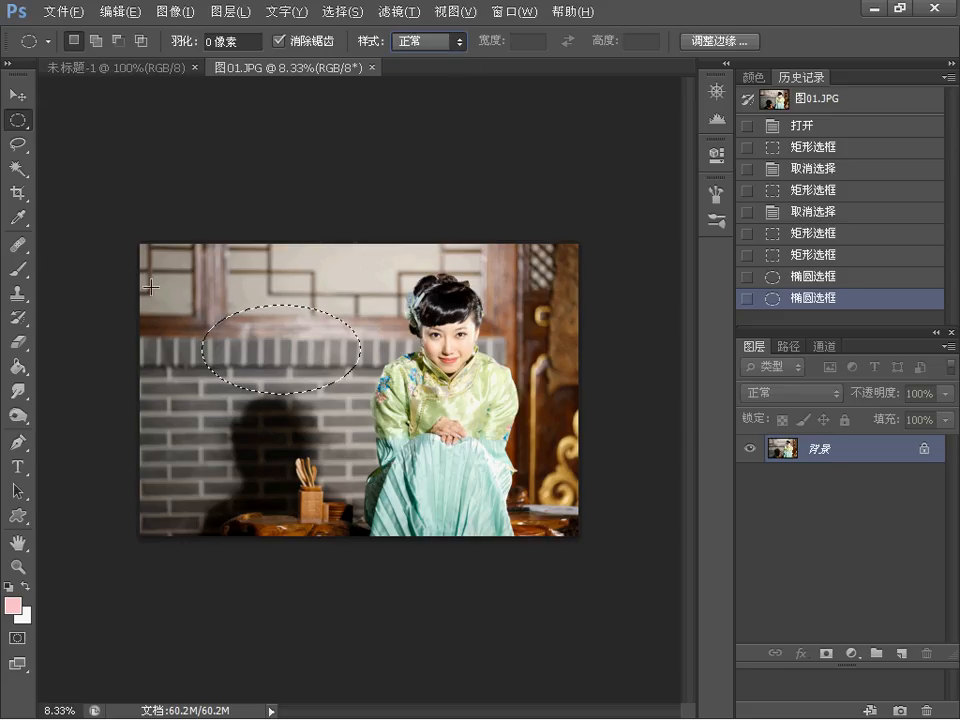
- Replace the ellipse with a fixed 200 × 200 pixel rectangular selection beside the window frame
right_click(20, 121)
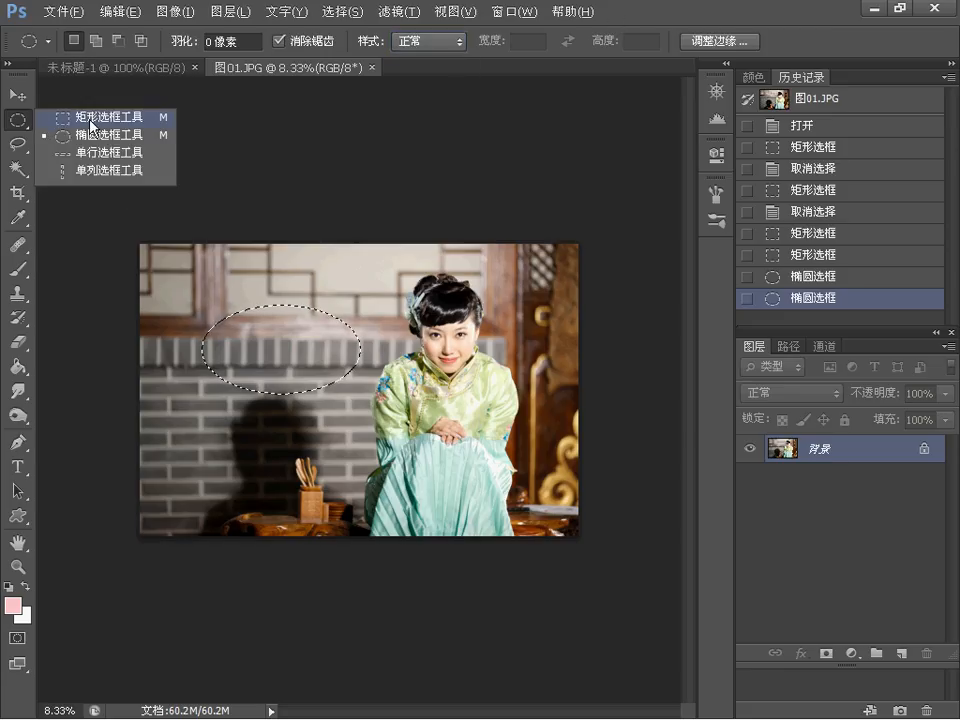
left_click(91, 123)
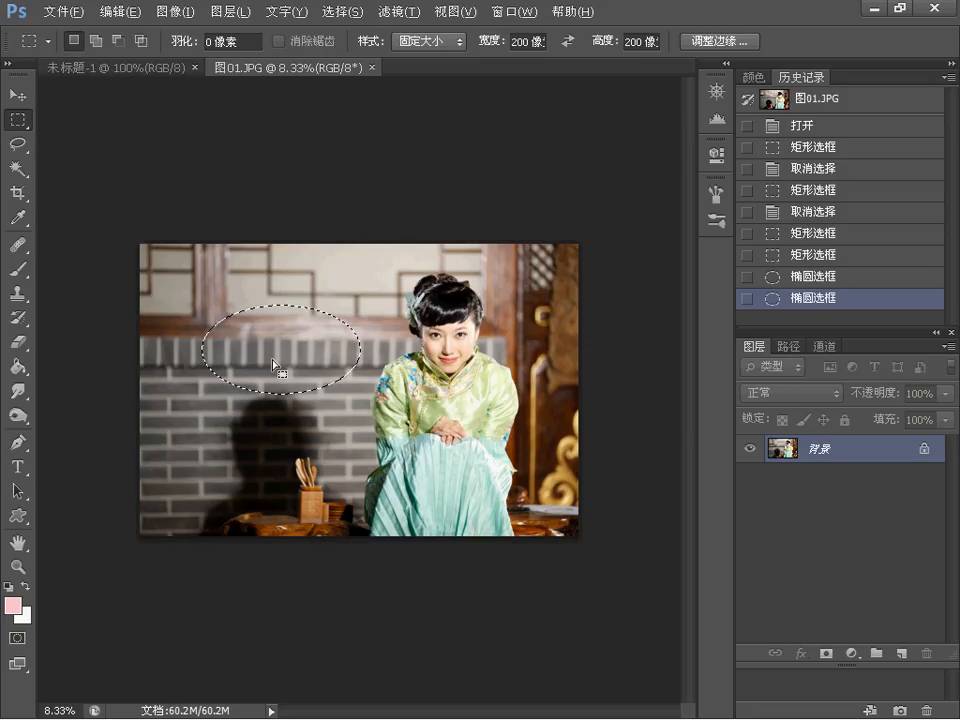
left_click(224, 273)
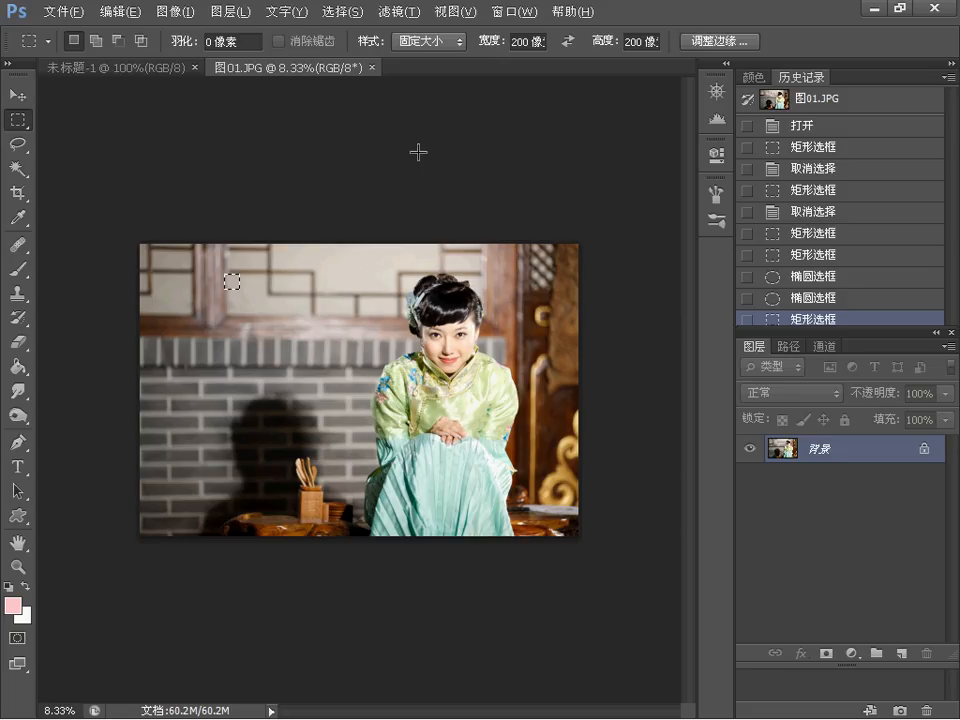
- Set the rectangular marquee style to Normal (正常) and draw a perfectly square selection over the brick wall
left_click(456, 41)
left_click(446, 61)
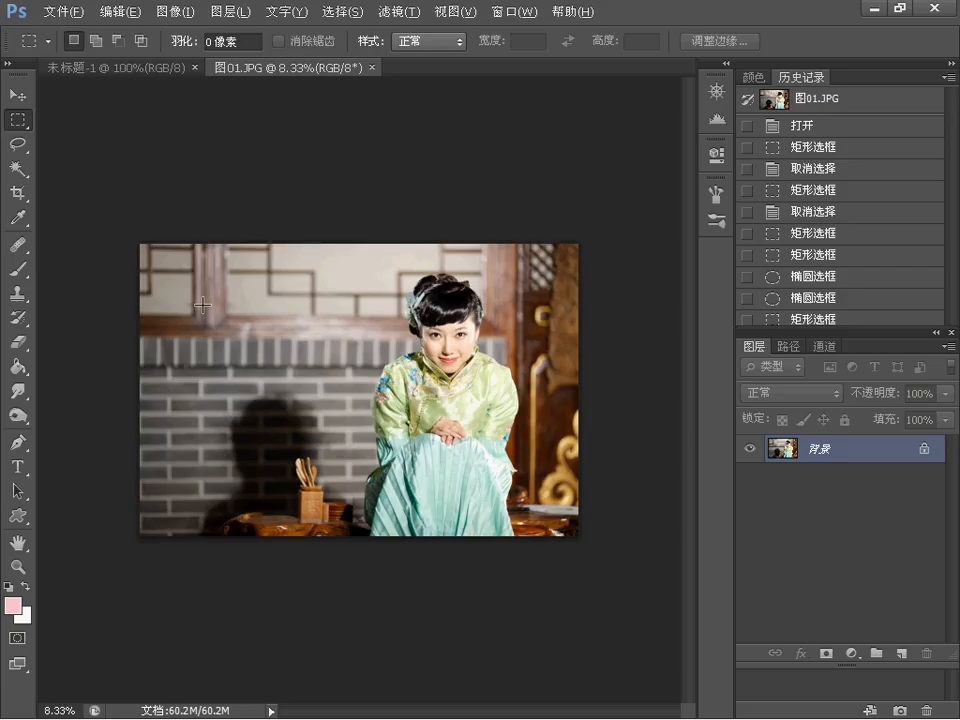
left_click_drag(180, 288, 223, 319)
left_click_drag(224, 297, 354, 426)
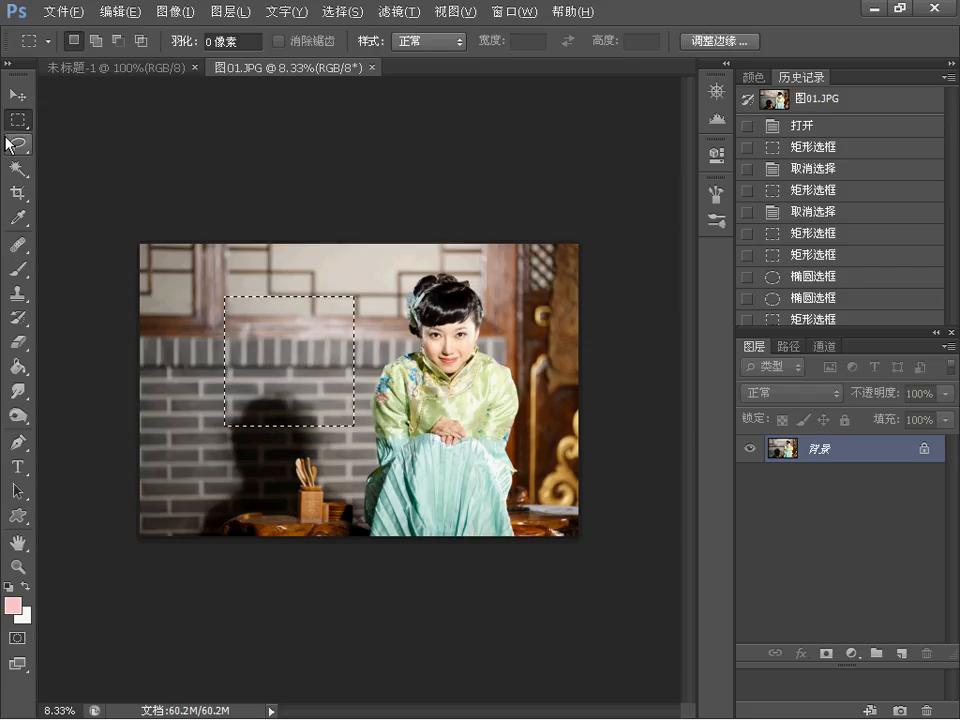
- Replace the square with a perfectly circular selection on the brick wall using the Elliptical Marquee tool
right_click(20, 123)
left_click(82, 137)
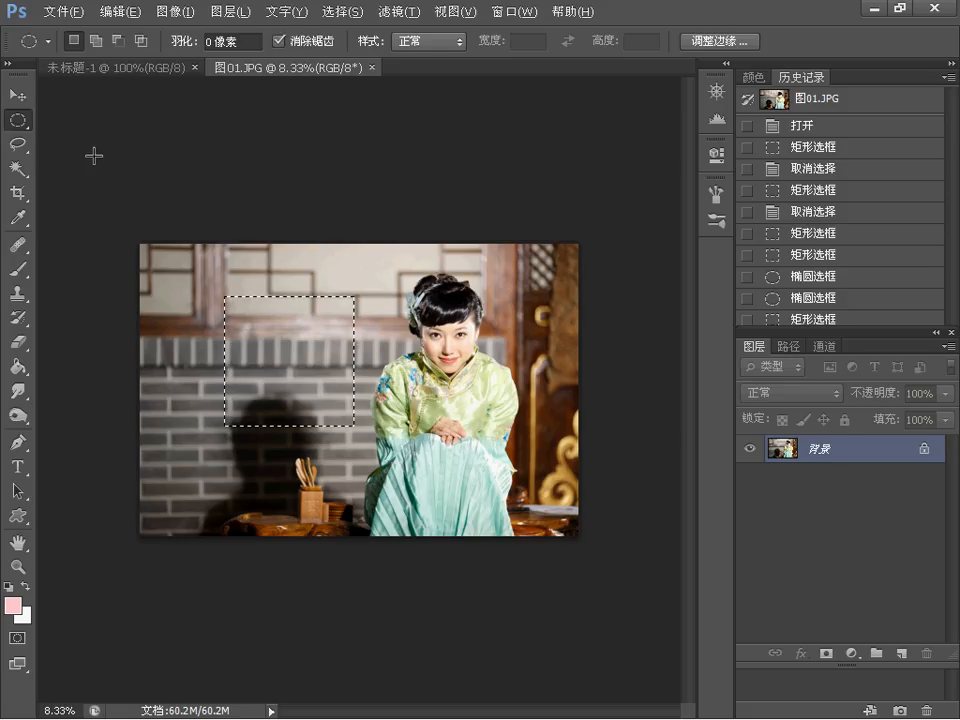
left_click(274, 376)
left_click_drag(201, 318, 346, 452)
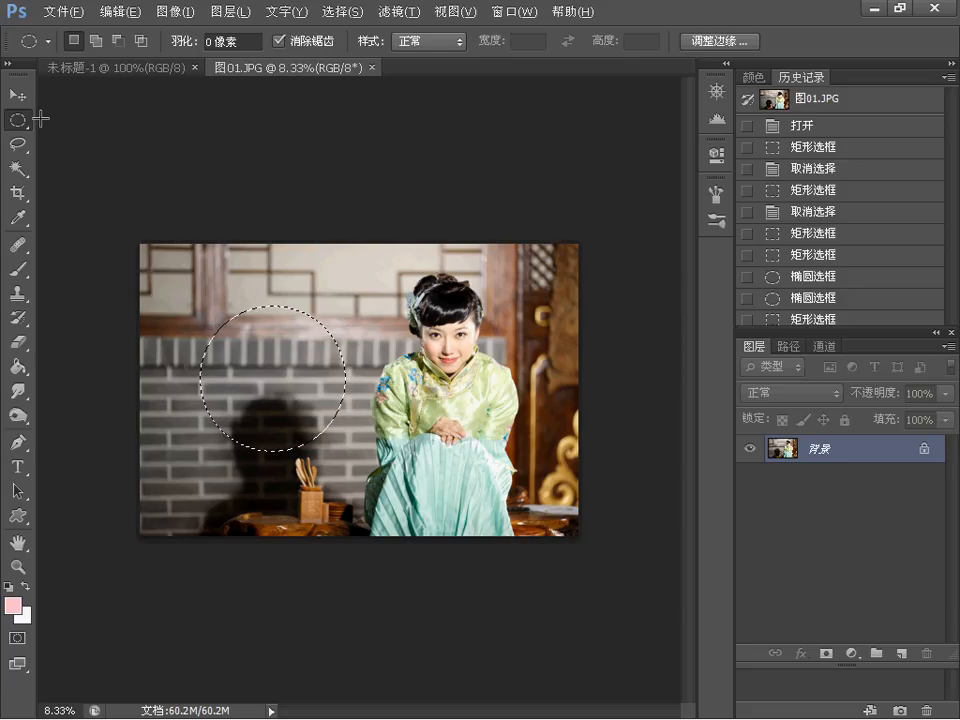
- Place single-row selections with the Single Row Marquee tool along the photo's upper edge and at several heights across the brick wall
right_click(20, 121)
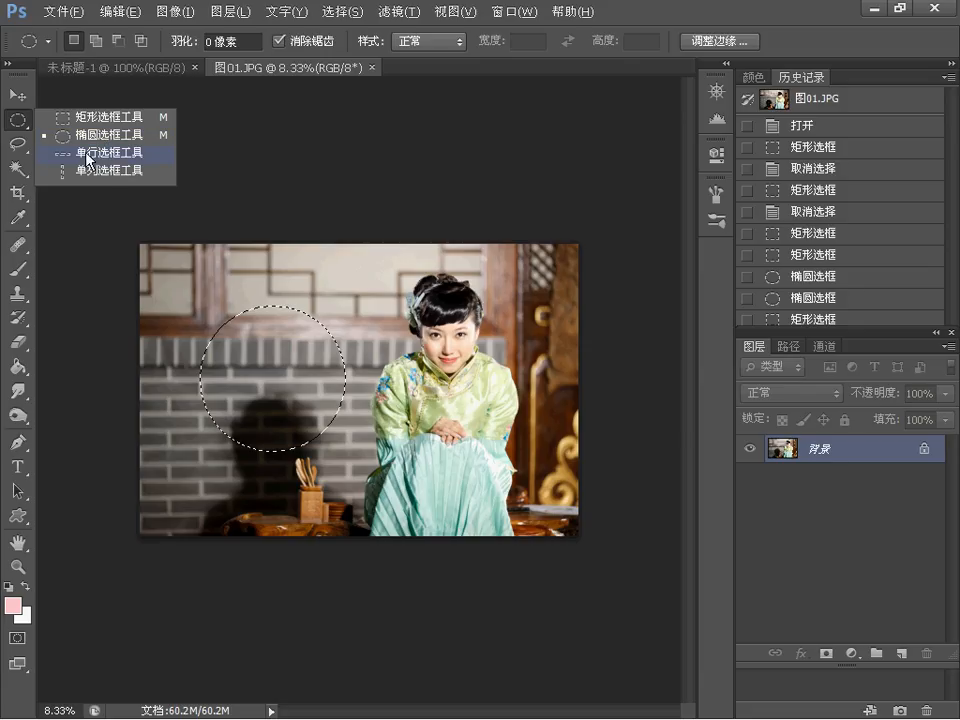
left_click(88, 156)
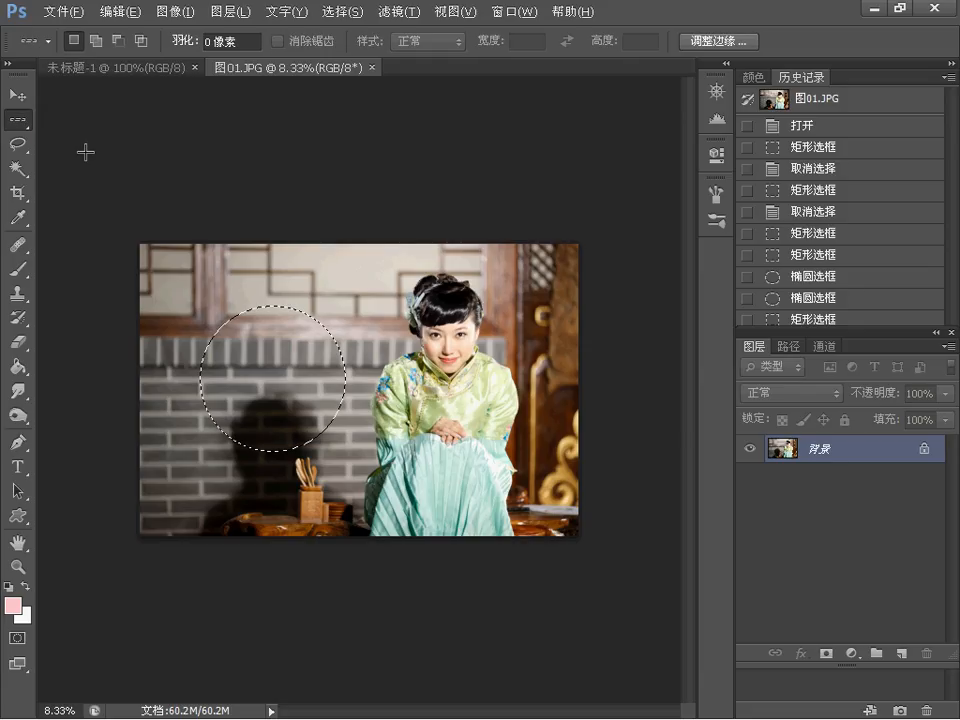
left_click(171, 243)
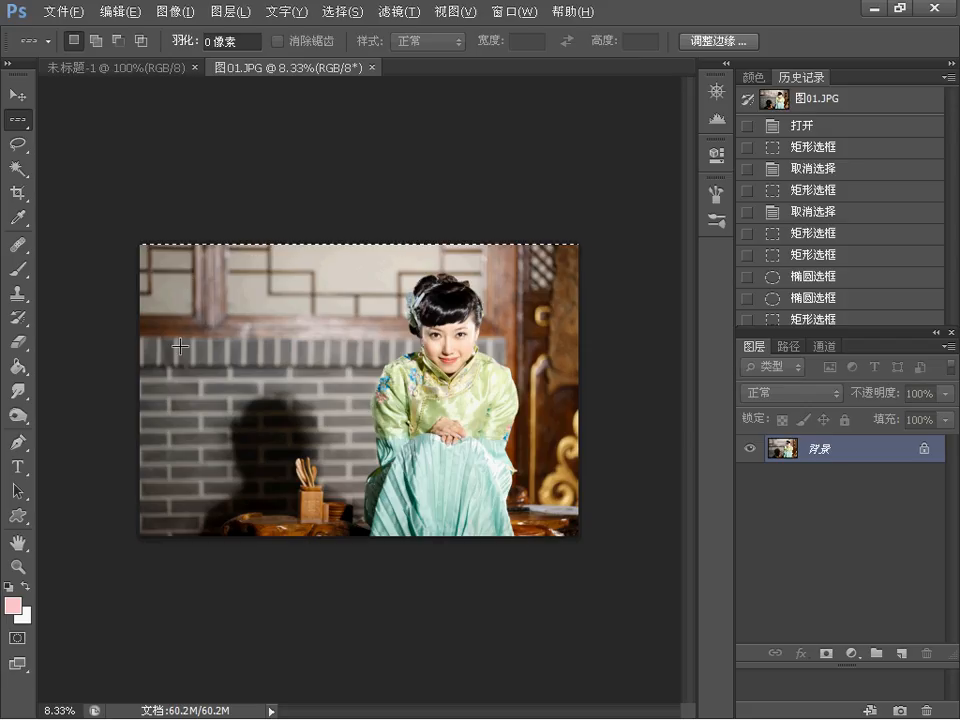
left_click(147, 348)
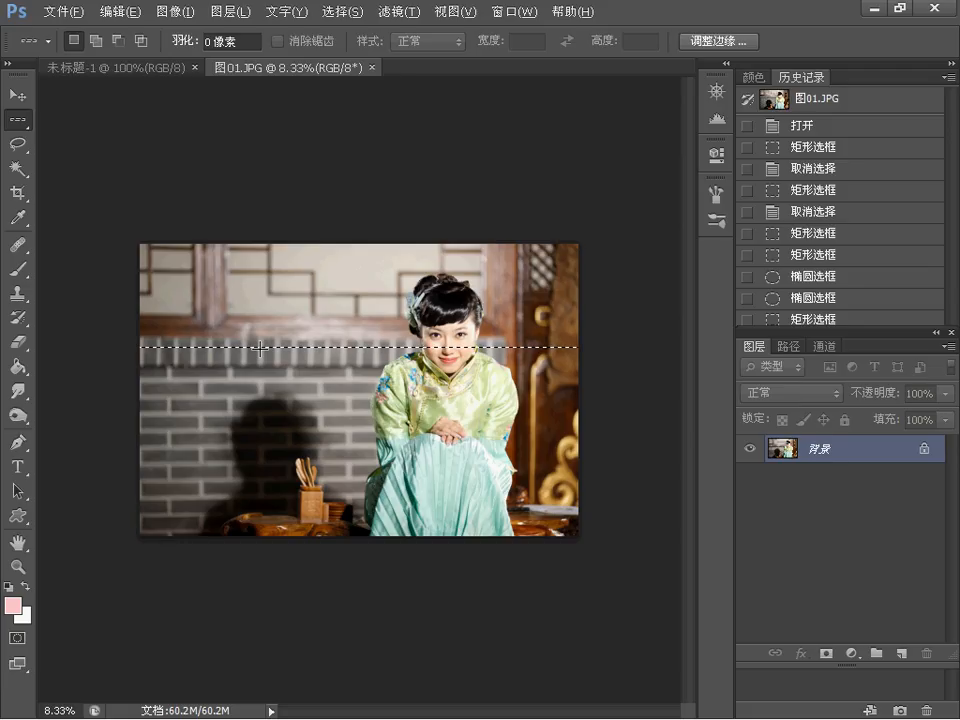
left_click(250, 395)
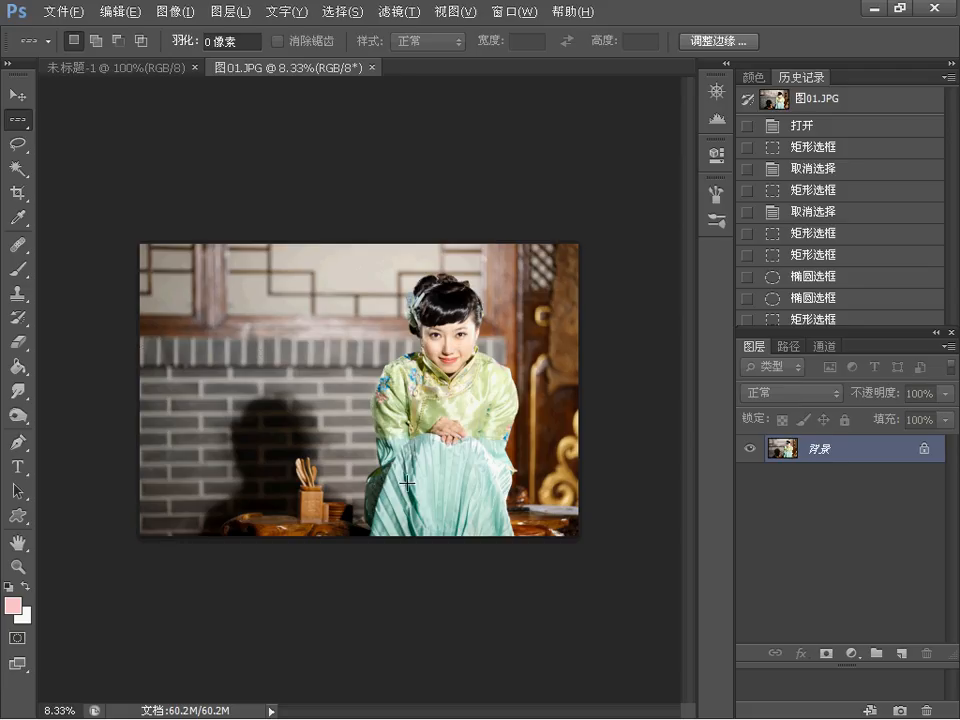
left_click(252, 395)
left_click(236, 340)
left_click(236, 338)
left_click(236, 398)
left_click(235, 398)
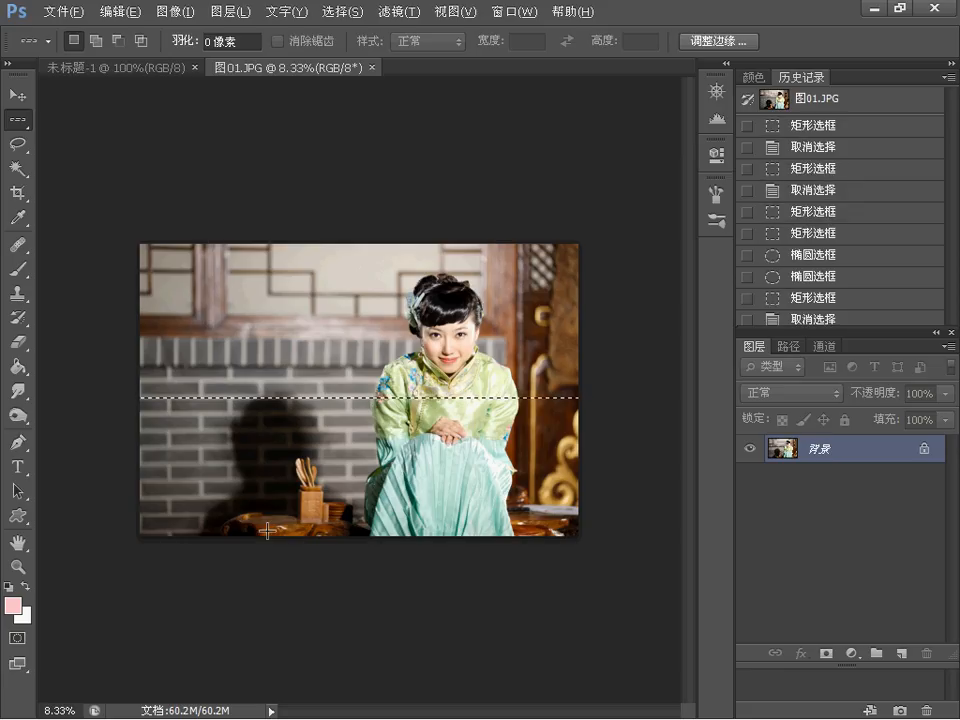
- Place single-column selections with the Single Column Marquee tool at several positions across the window frame and brick wall
right_click(22, 128)
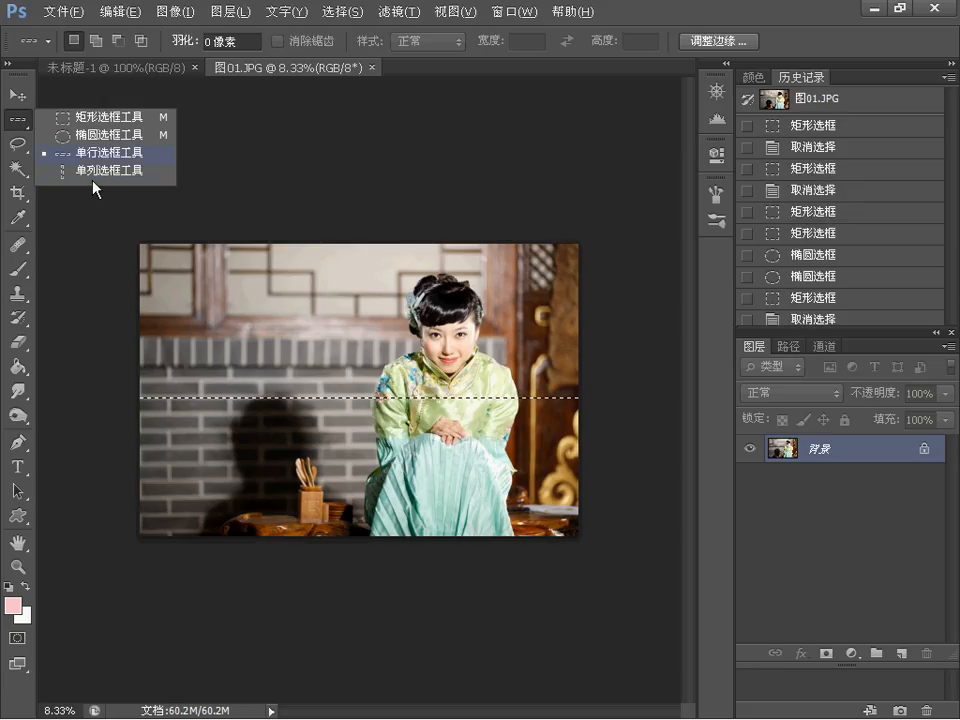
left_click(92, 170)
left_click(229, 339)
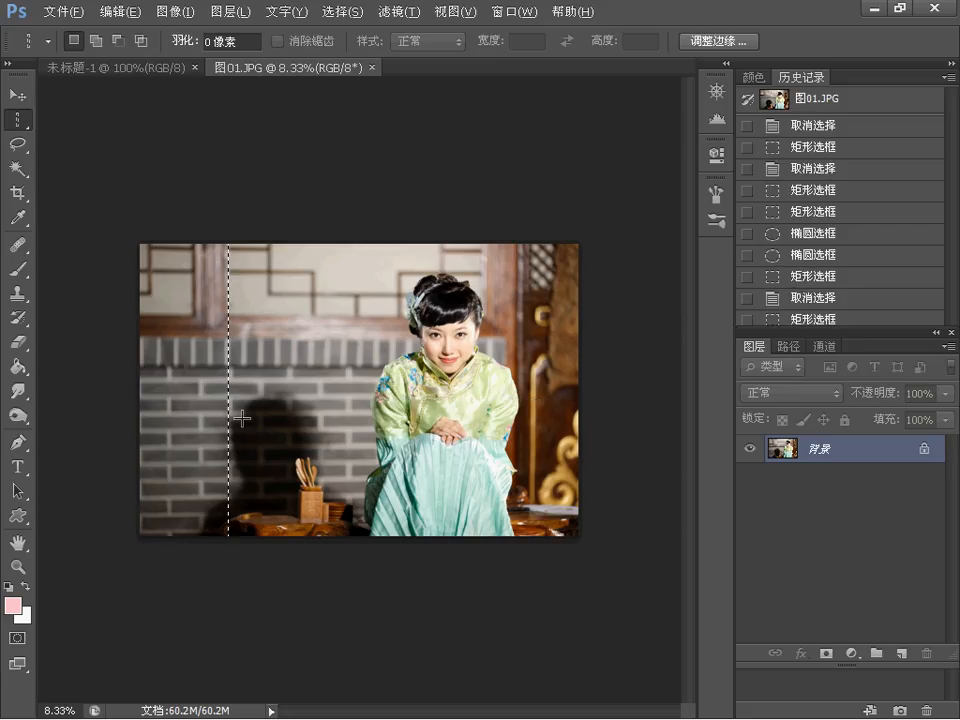
left_click(270, 330)
left_click(205, 325)
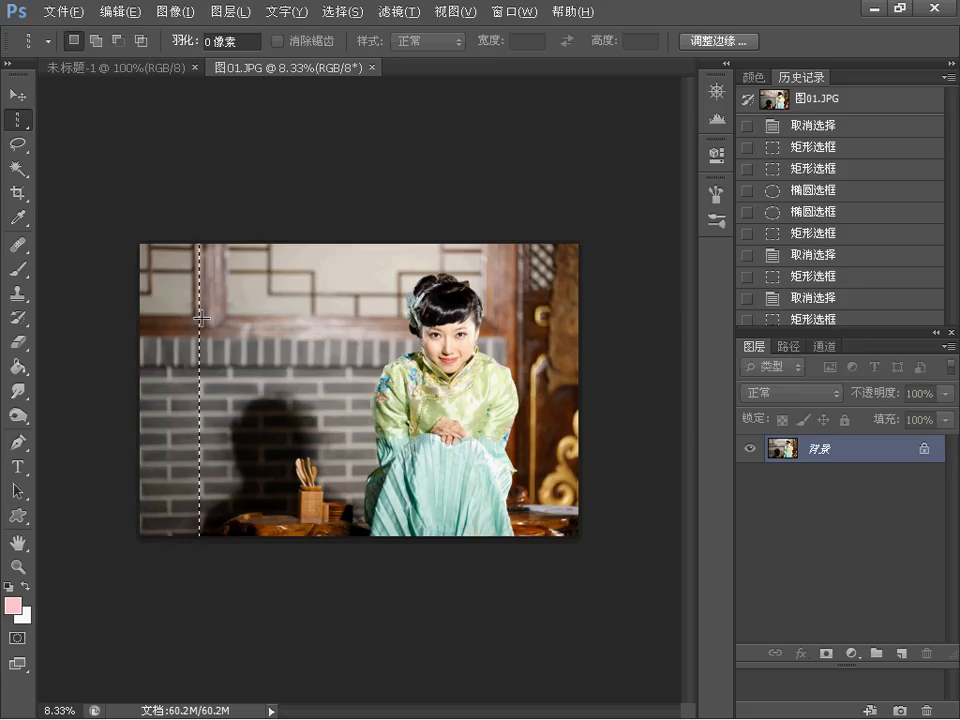
left_click(266, 300)
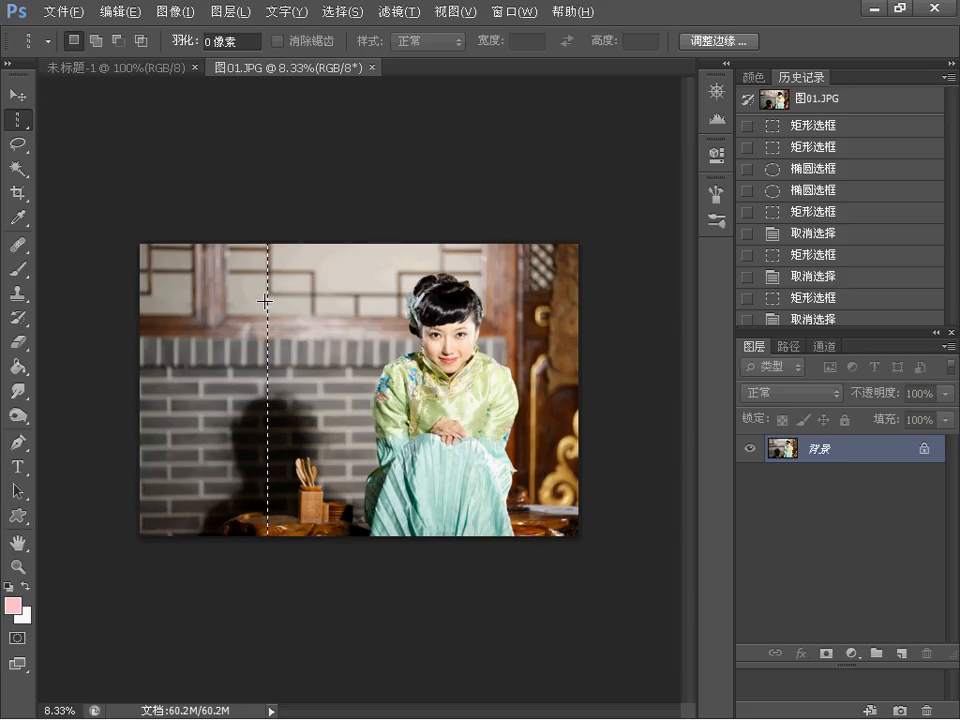
key("alt+Tab")
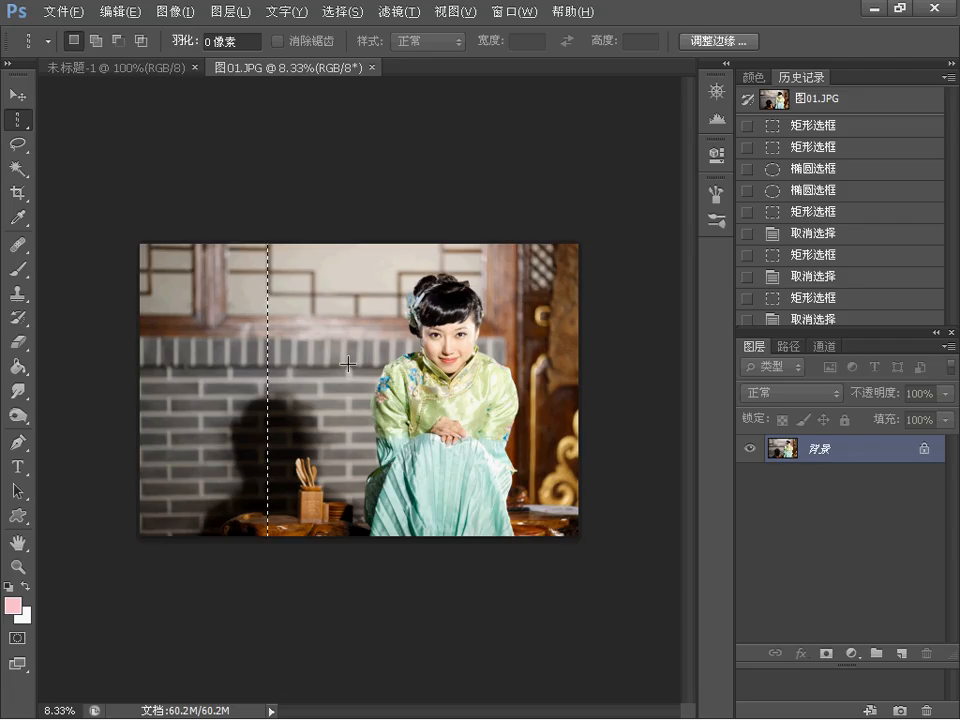
- Show the ch03 folder's files as thumbnails and open the white cup photo 11.jpg
left_click(64, 14)
left_click(139, 41)
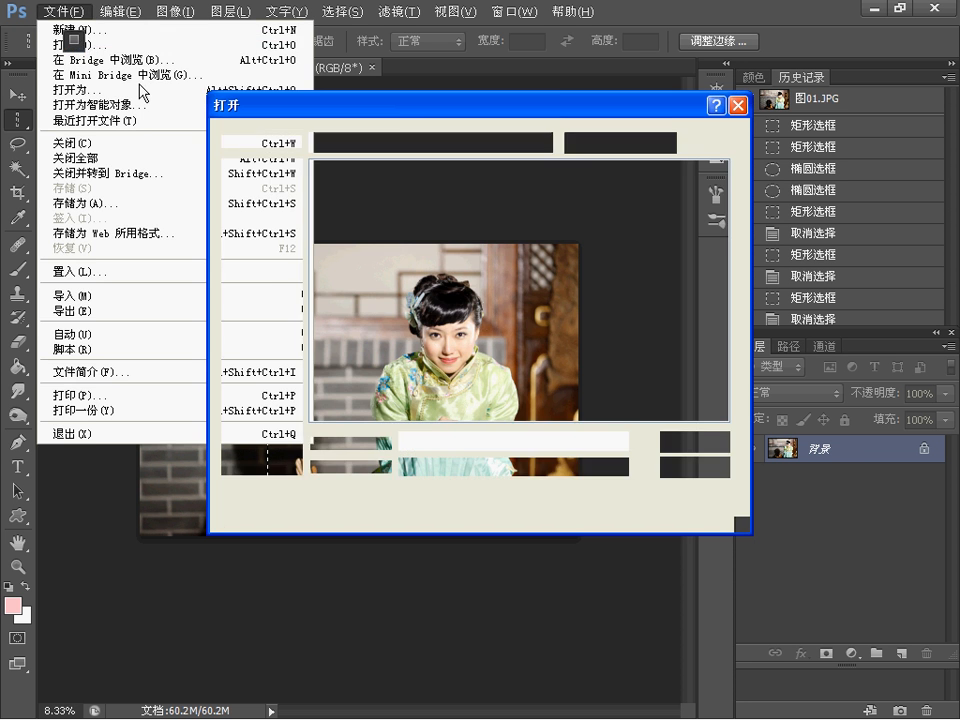
left_click(640, 143)
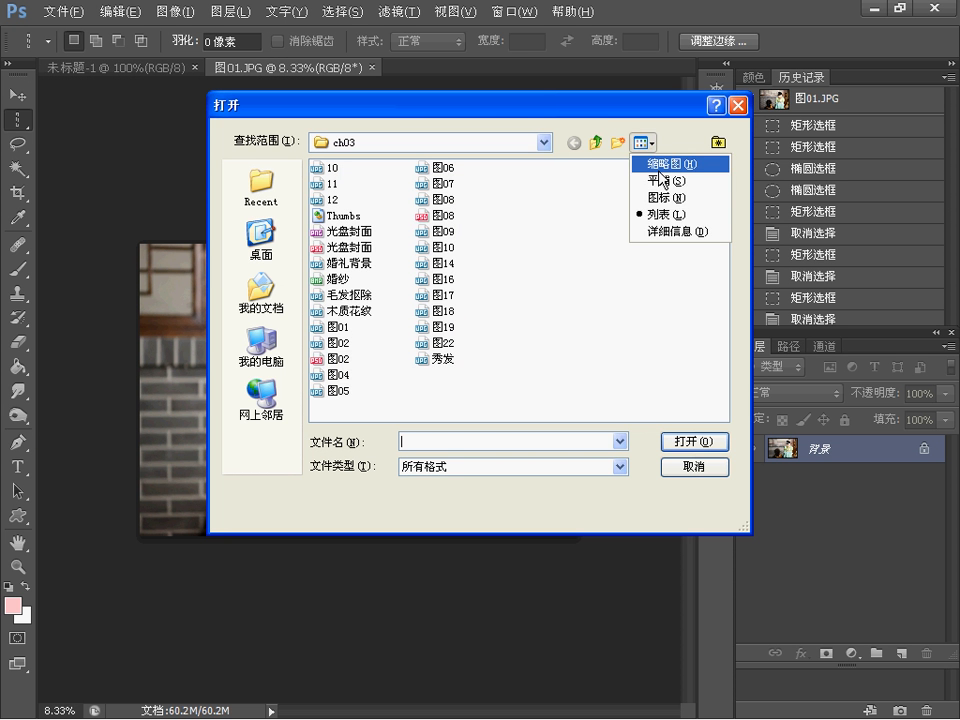
left_click(665, 167)
left_click(486, 255)
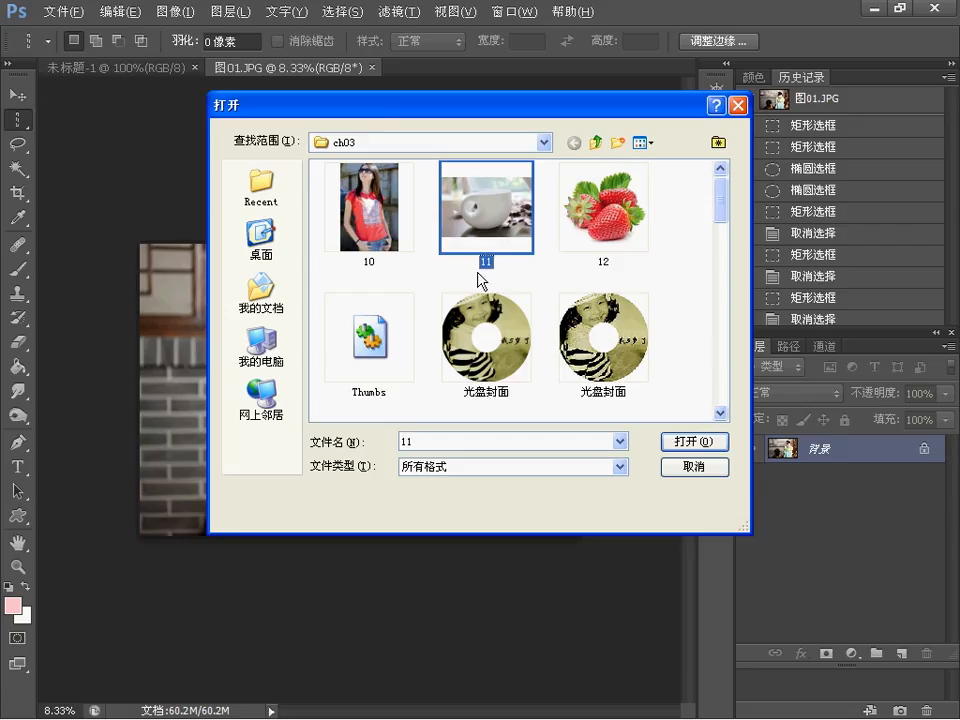
left_click(668, 467)
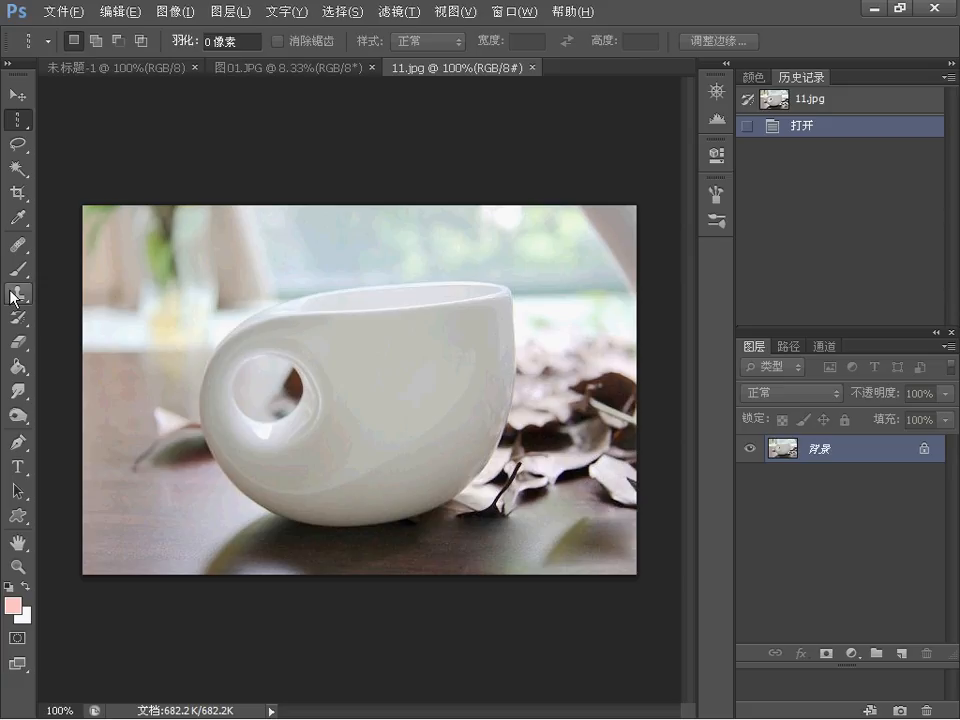
- Trace a closed path around the white cup's outer edge using the Freeform Pen tool with the Magnetic (磁性的) option on
left_click(18, 443)
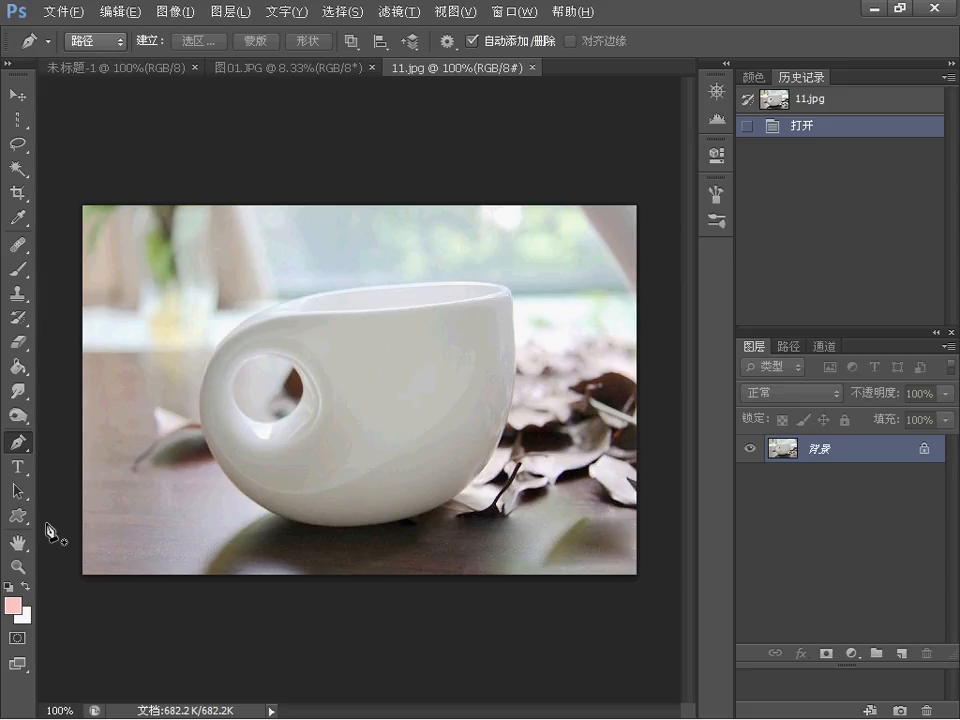
right_click(18, 443)
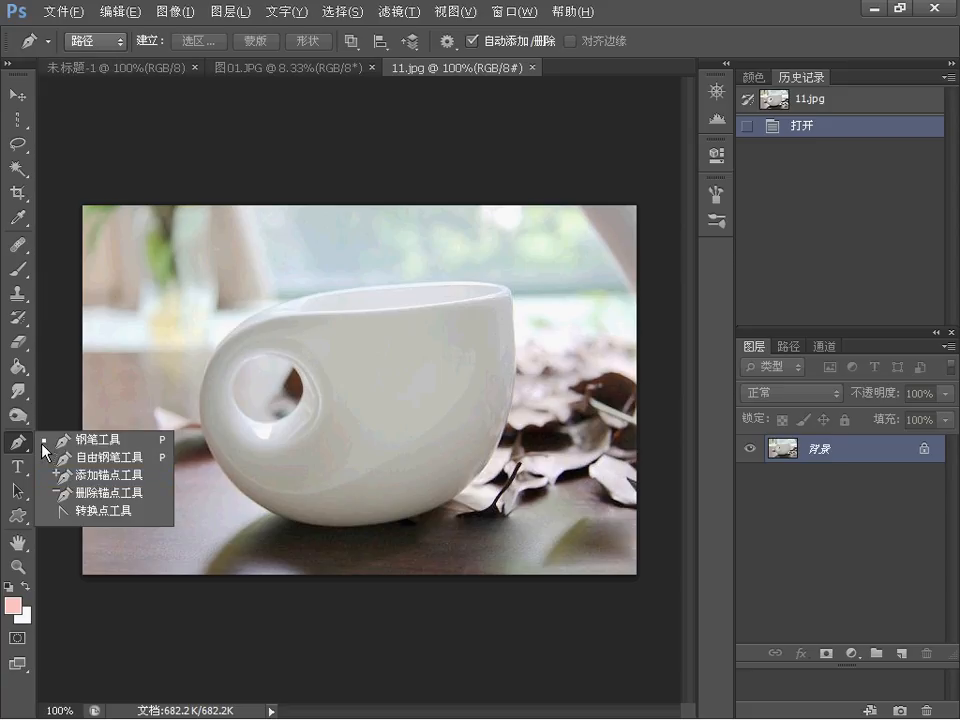
left_click(93, 460)
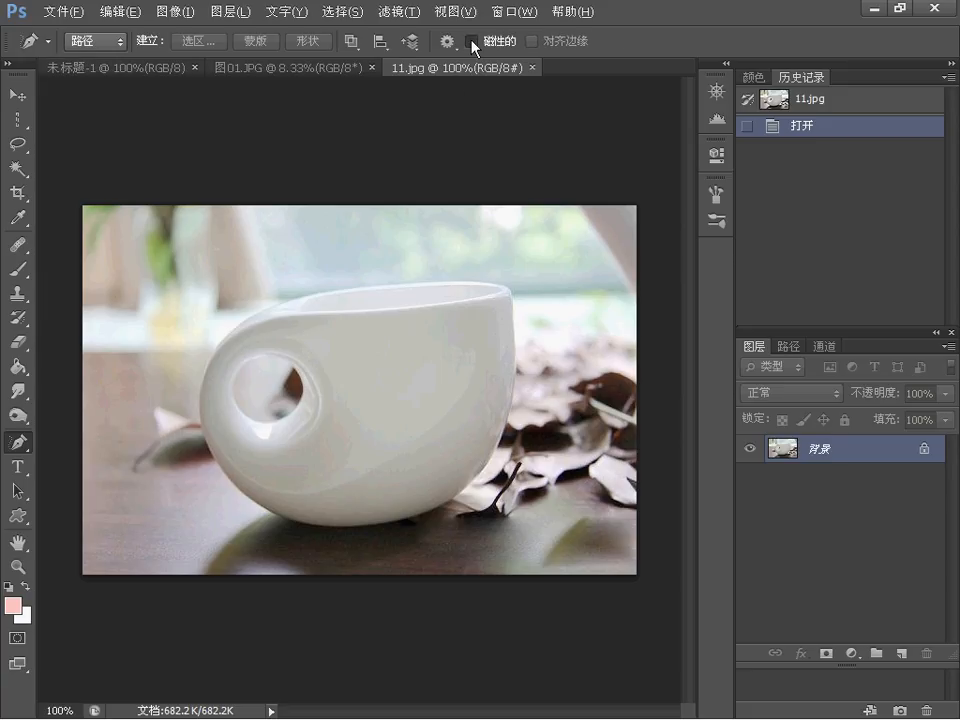
left_click(357, 289)
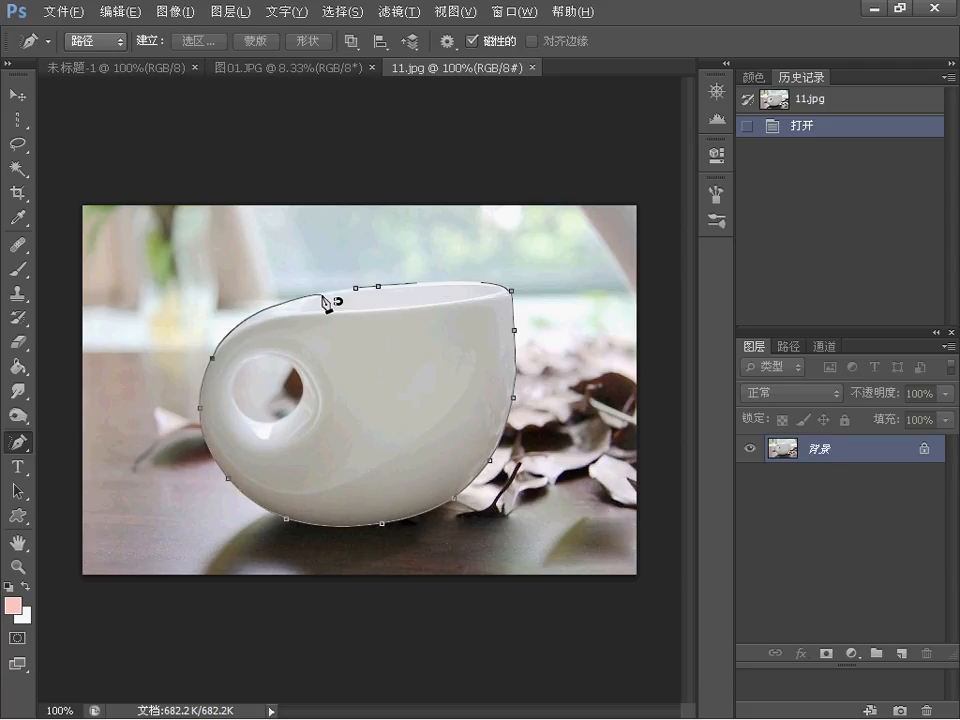
left_click(357, 291)
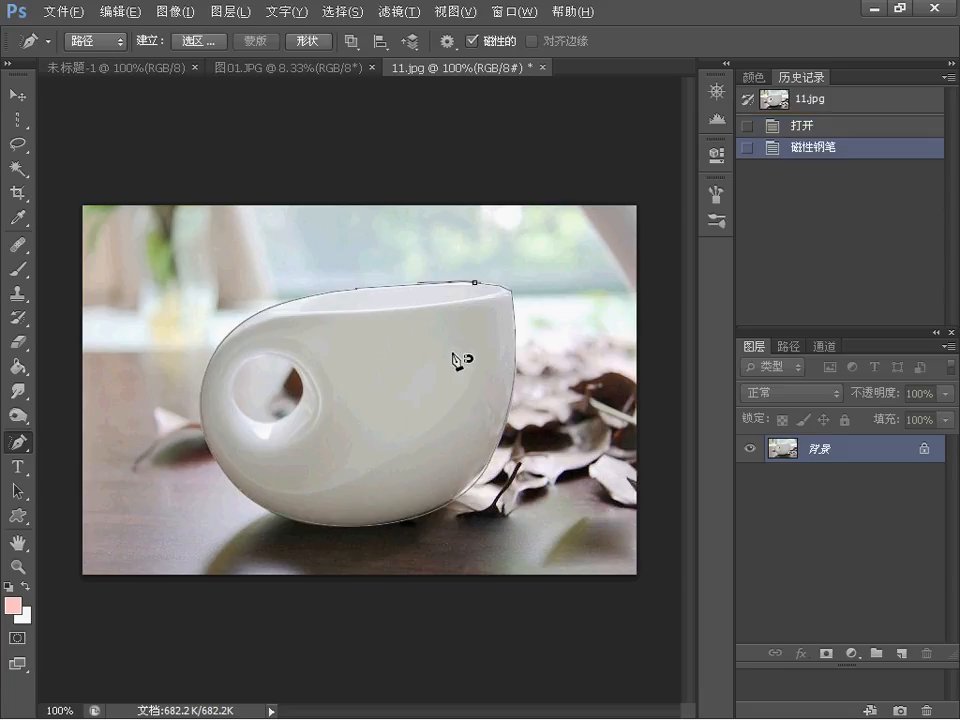
- Load the cup's work path (工作路径) as a selection
left_click(789, 347)
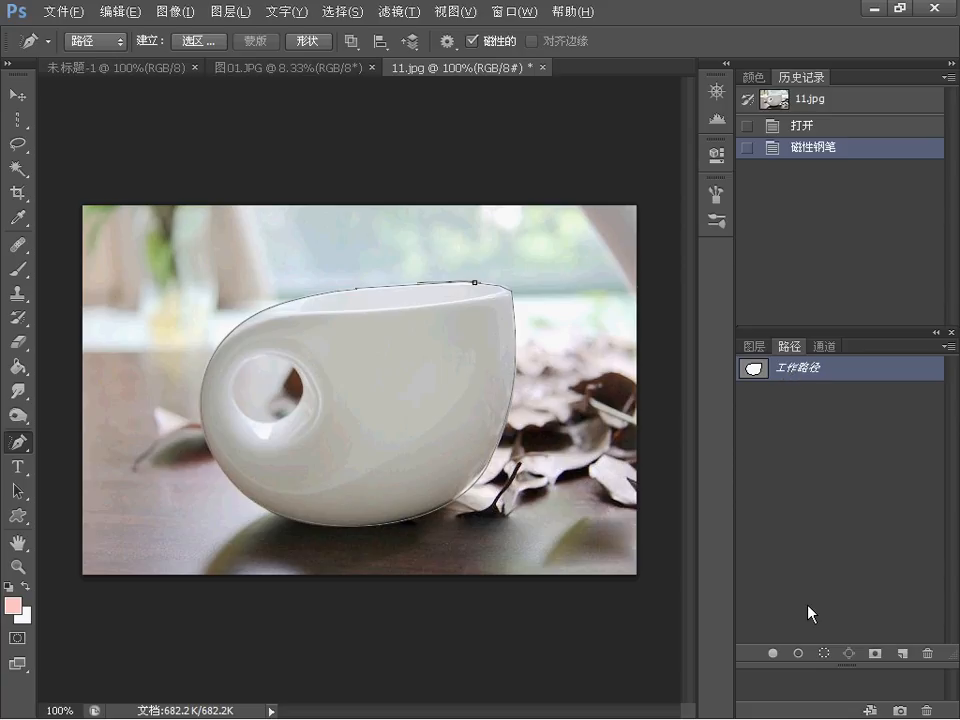
left_click(824, 655)
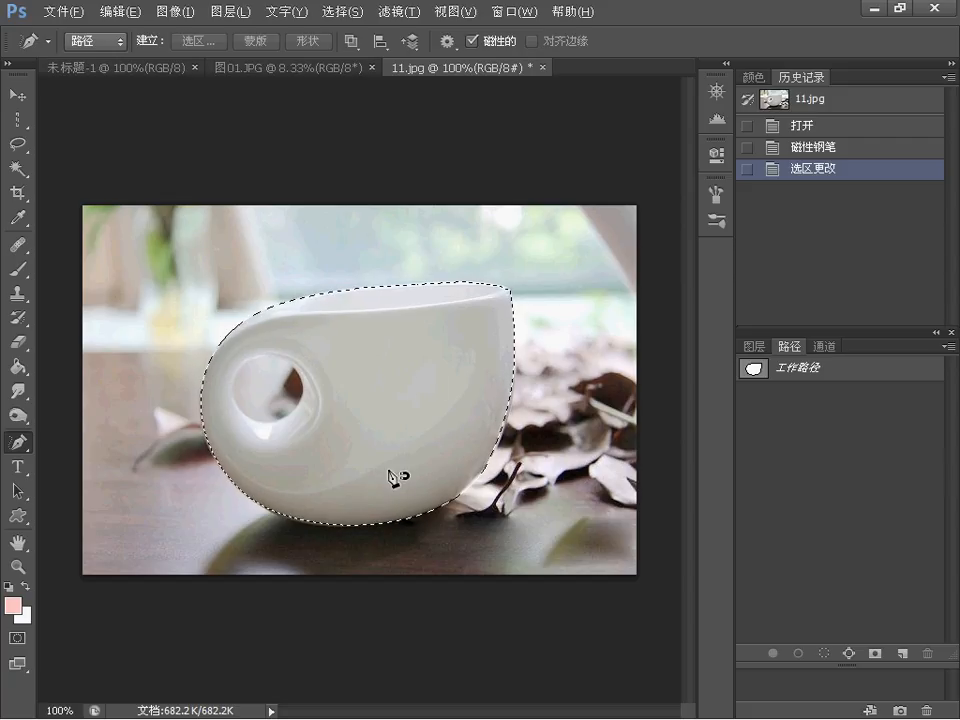
key("alt+Tab")
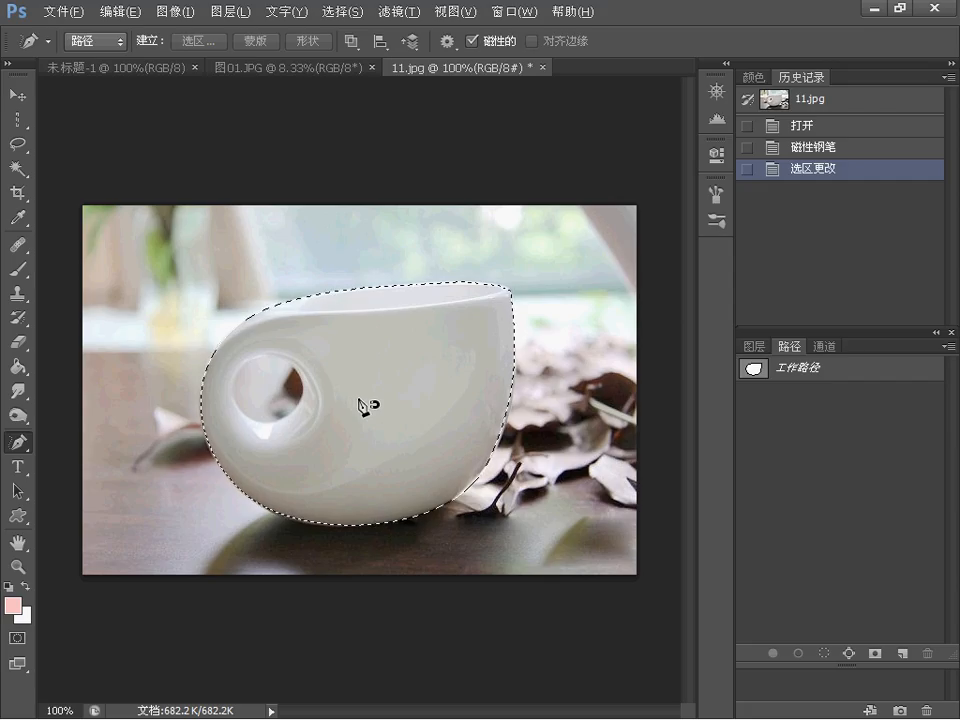
- Switch to the 图01.JPG document, draw a jagged freehand Lasso selection over the window and brick wall, and deselect it
left_click(250, 67)
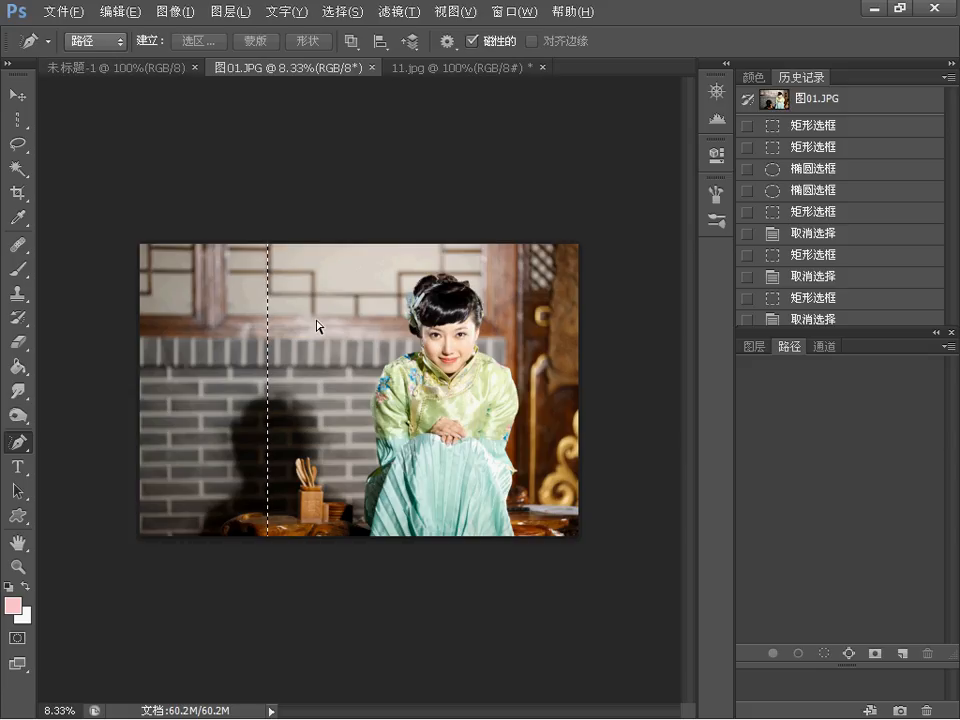
left_click(17, 147)
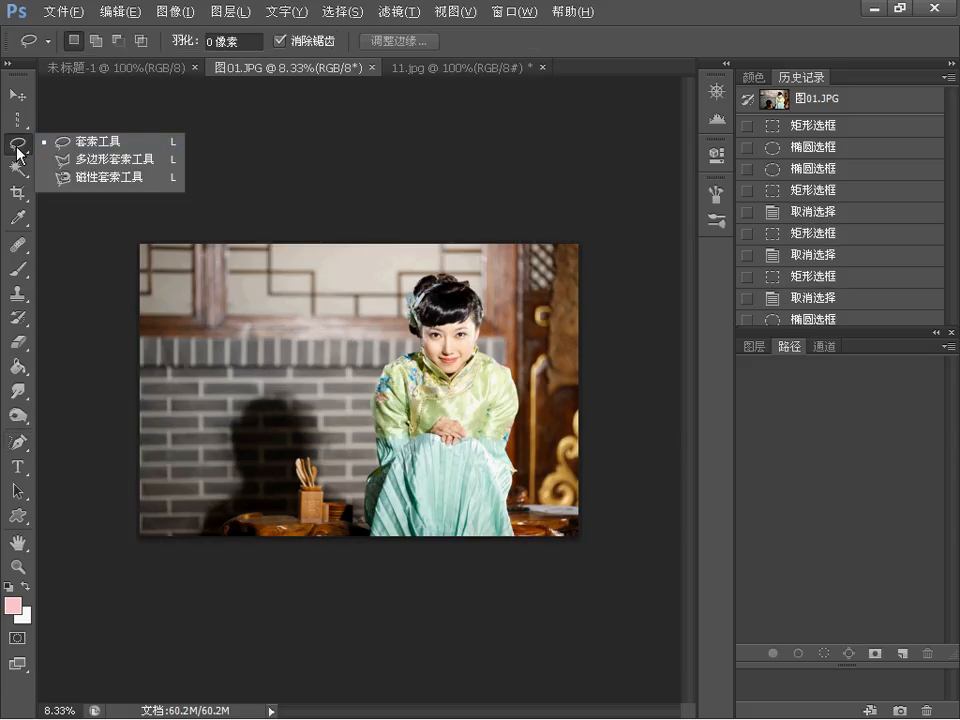
left_click(97, 150)
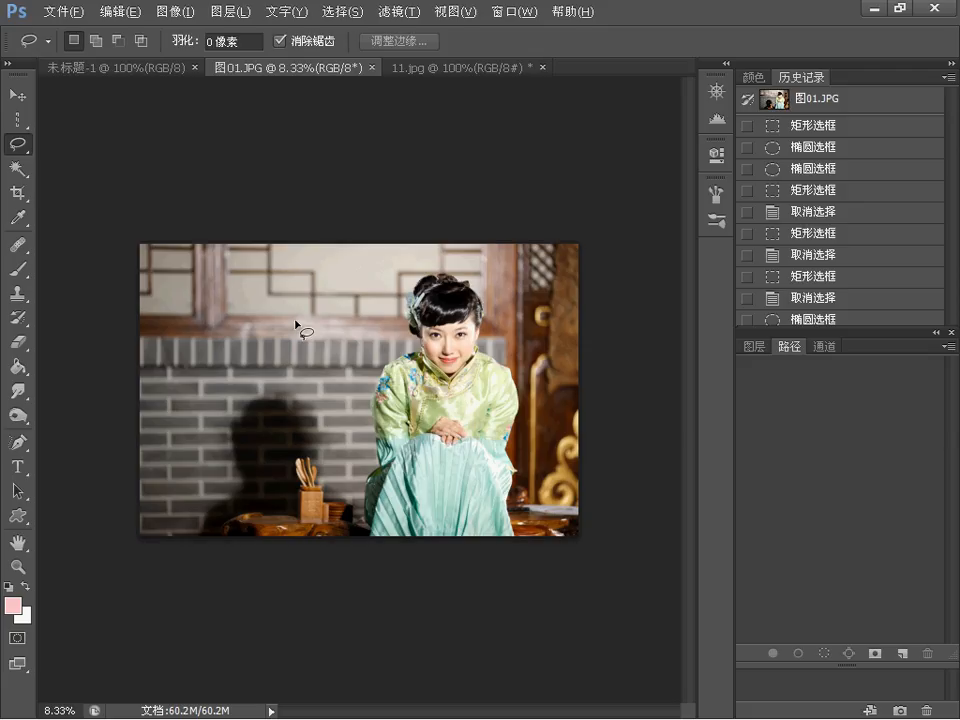
mouse_move(259, 322)
left_mouse_down()
mouse_move(277, 283)
mouse_move(298, 283)
mouse_move(324, 333)
mouse_move(353, 304)
mouse_move(365, 403)
mouse_move(307, 410)
mouse_move(301, 362)
mouse_move(201, 388)
mouse_move(189, 308)
mouse_move(235, 326)
mouse_move(232, 271)
mouse_move(260, 326)
left_mouse_up()
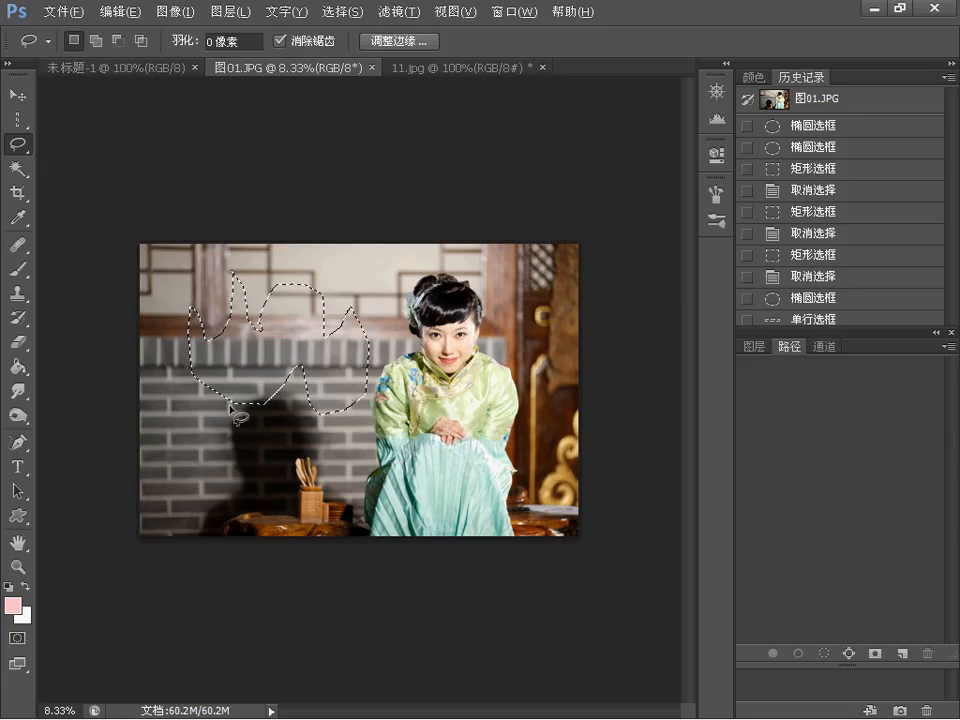
key("ctrl+d")
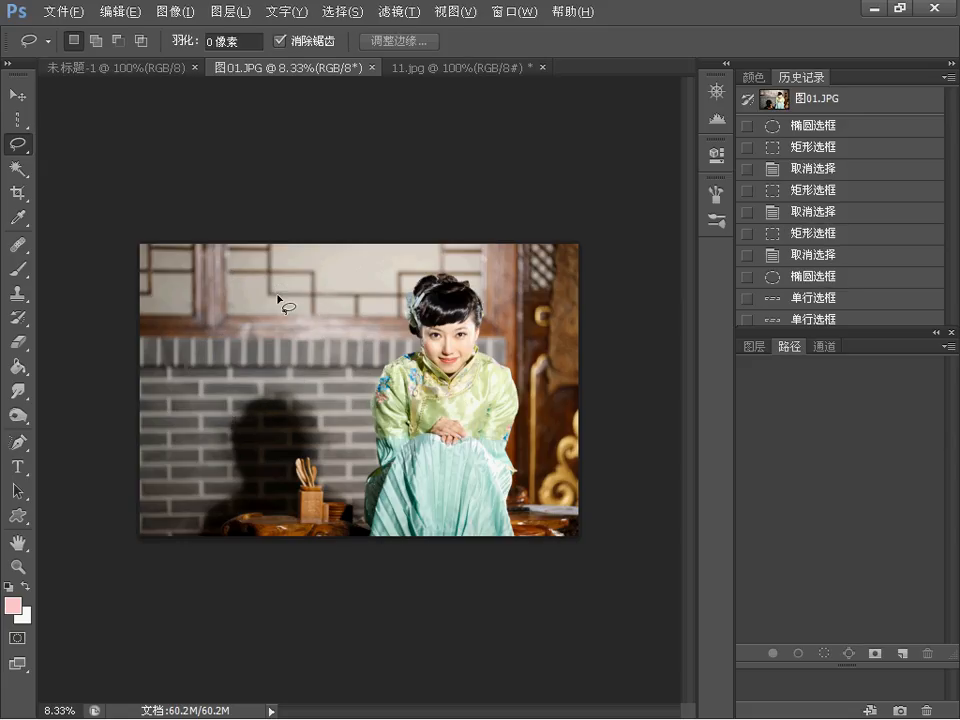
- Draw another freehand Lasso selection over the brick wall, ending away from its start so it closes with a straight line
mouse_move(277, 296)
left_mouse_down()
mouse_move(345, 357)
mouse_move(307, 406)
mouse_move(225, 401)
mouse_move(177, 445)
left_mouse_up()
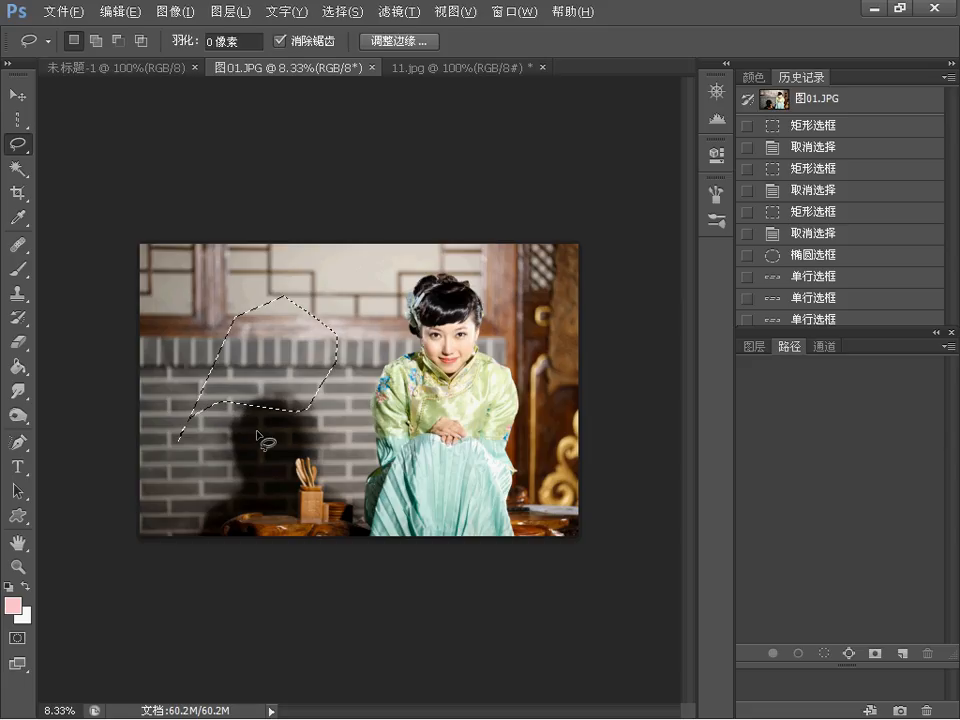
right_click(17, 144)
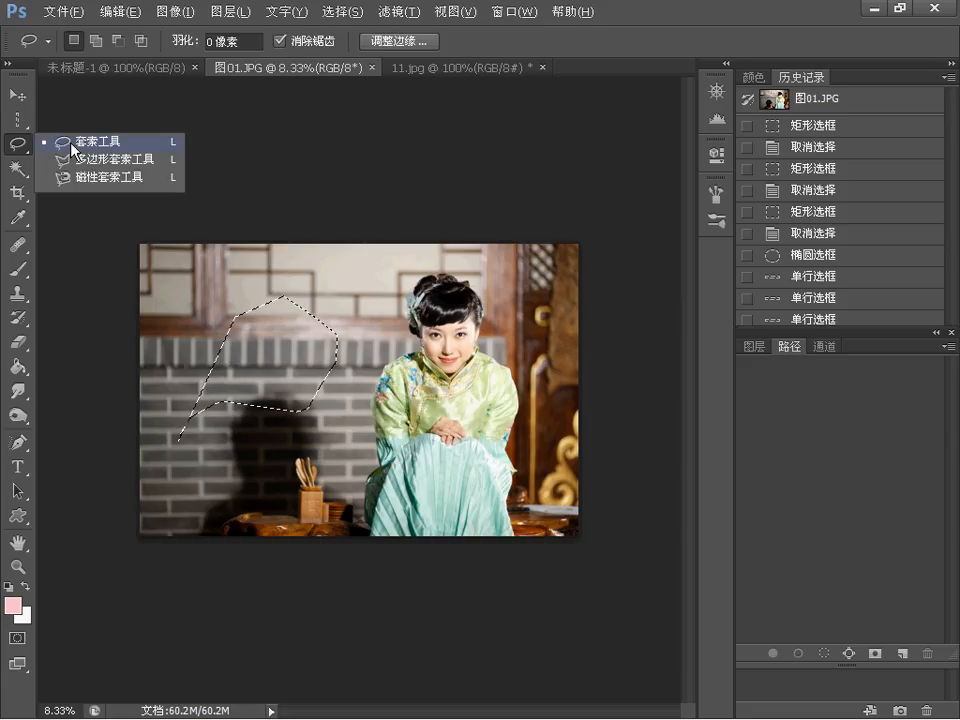
left_click(88, 146)
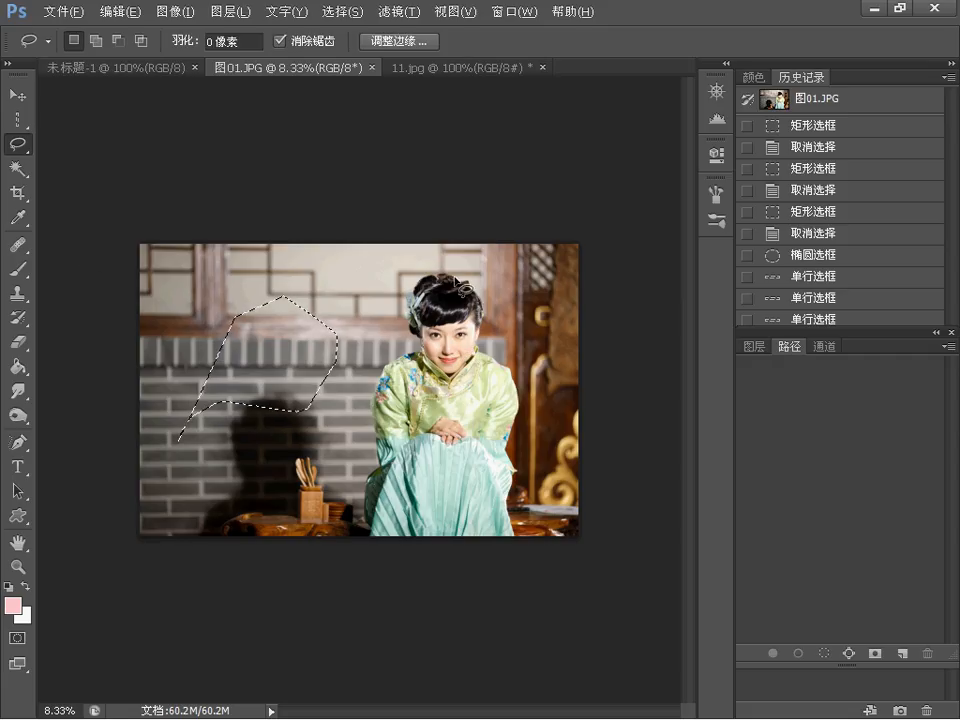
- Replace the freehand selection with a straight-edged Polygonal Lasso selection spanning the brick wall and the woman
left_click(20, 150)
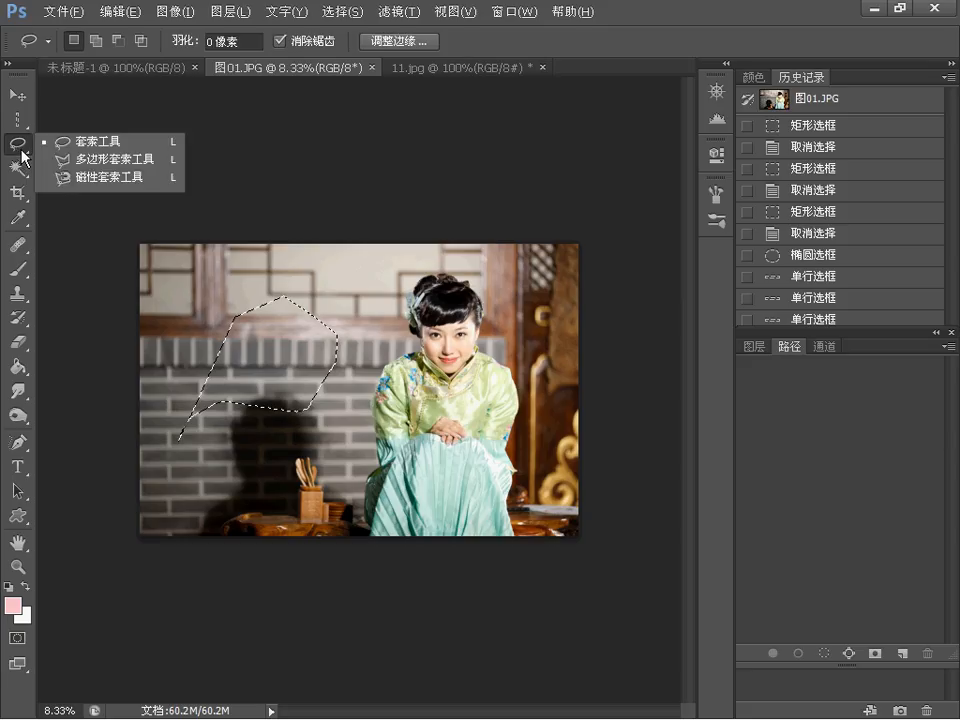
left_click(87, 163)
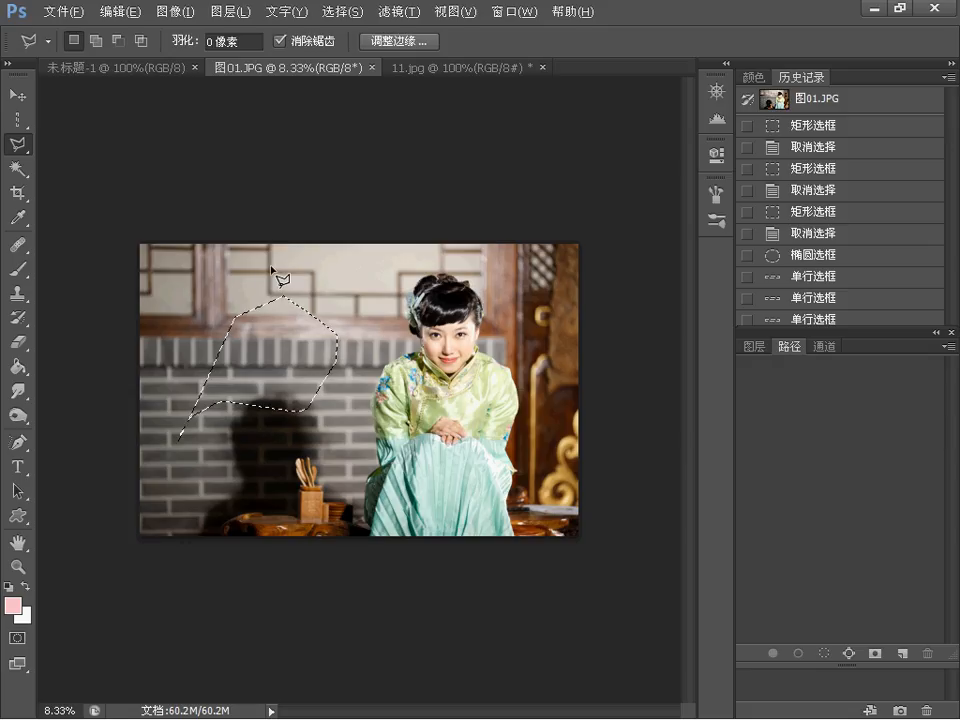
left_click(308, 272)
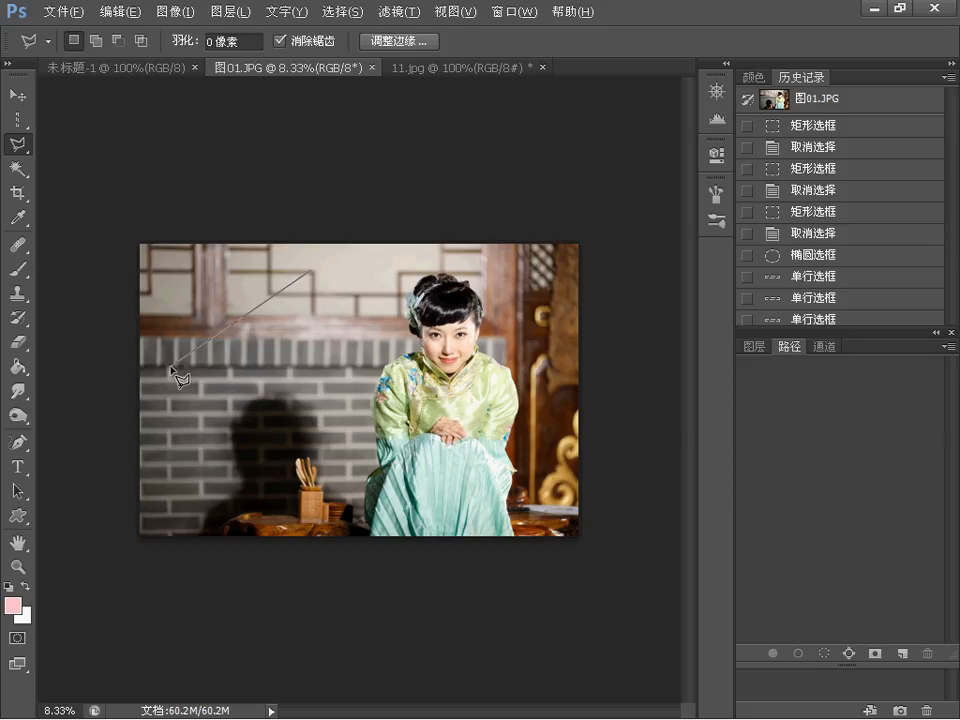
left_click(155, 395)
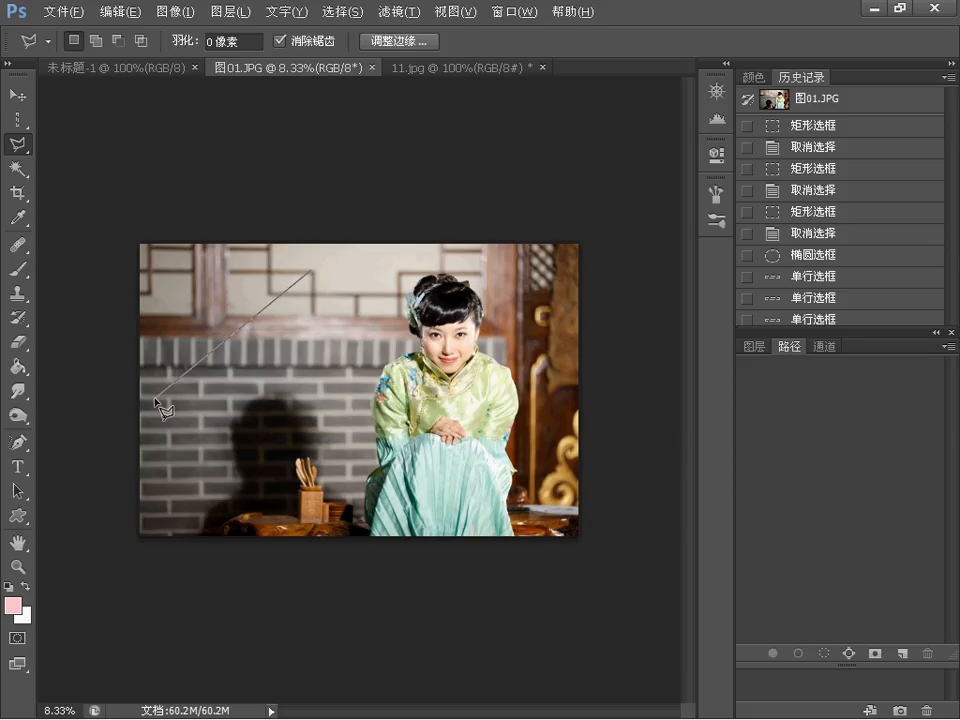
left_click(302, 462)
left_click(349, 294)
left_click(431, 275)
left_click(532, 310)
left_click(416, 505)
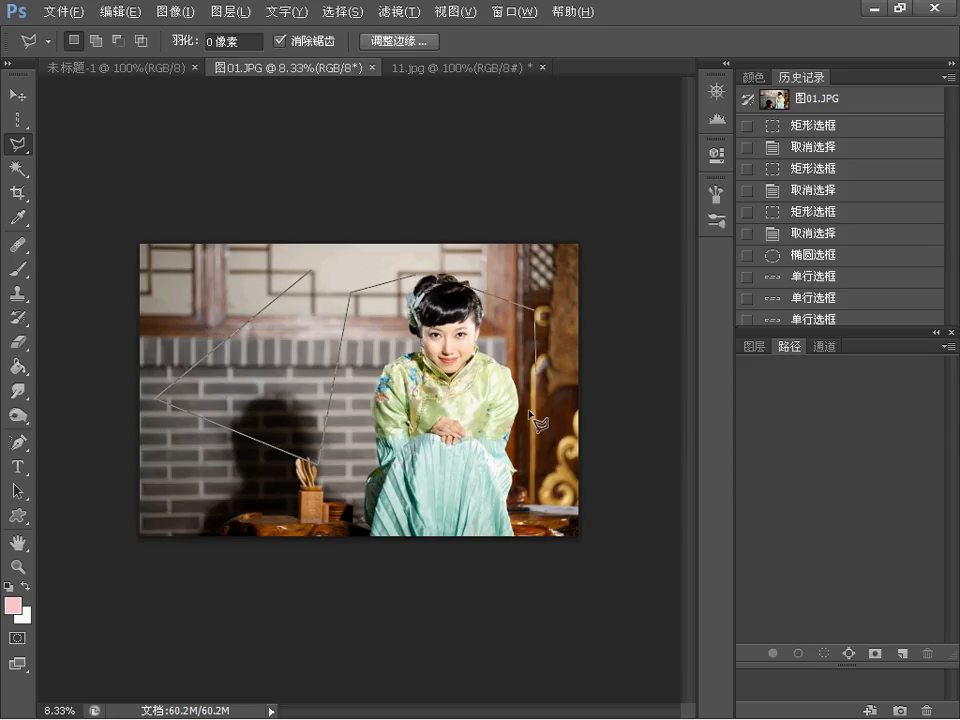
left_click(311, 271)
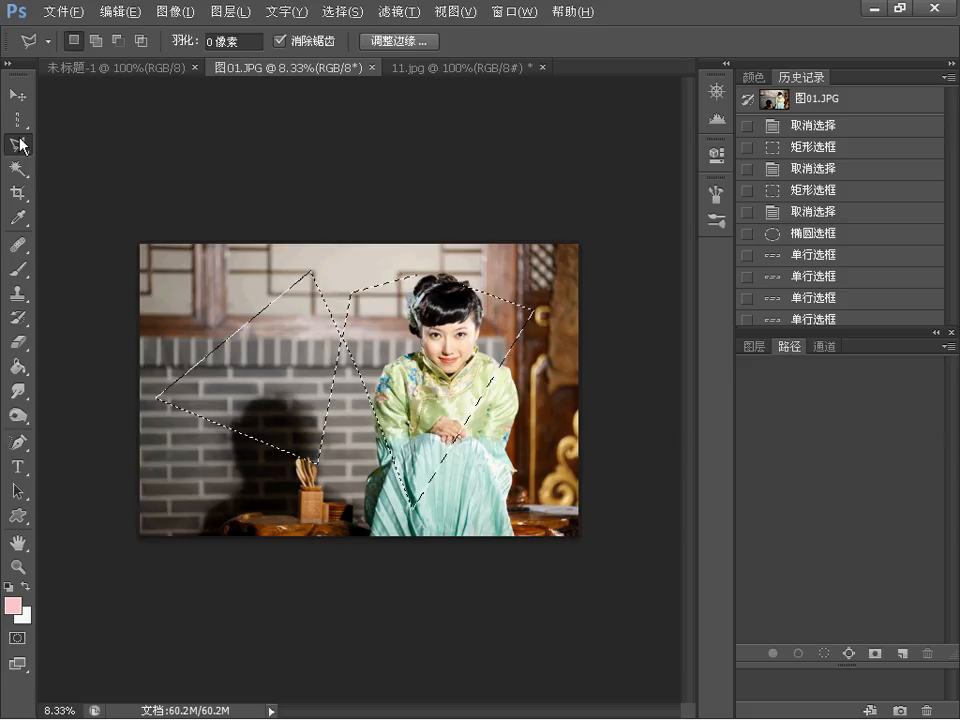
- Clear the polygonal selection and select the woman by tracing her outline with the Magnetic Lasso tool
key("ctrl+d")
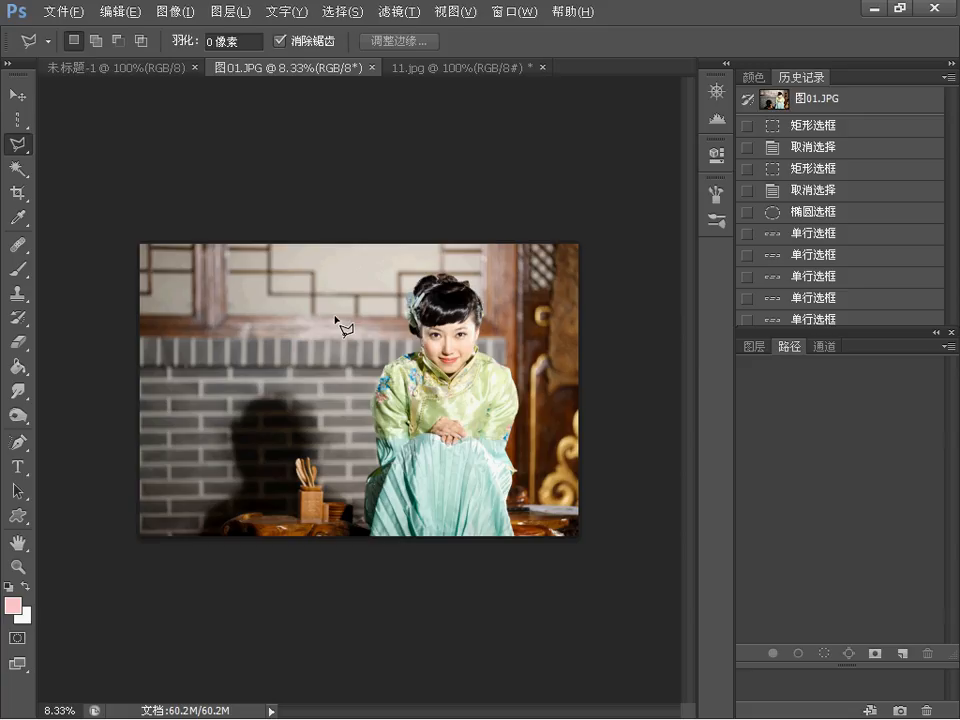
right_click(22, 150)
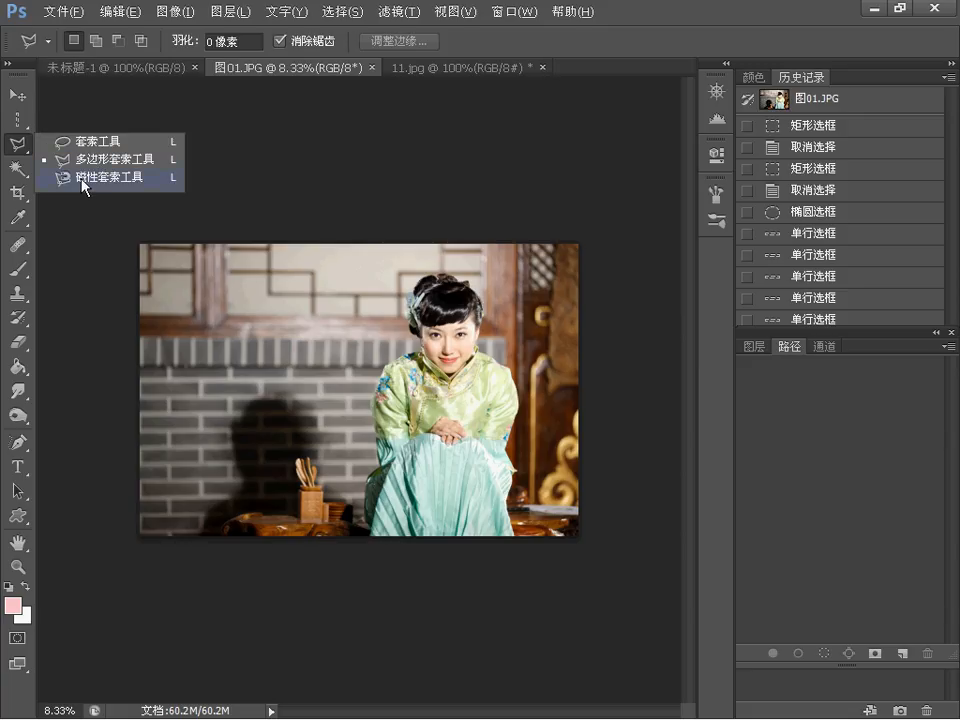
left_click(82, 181)
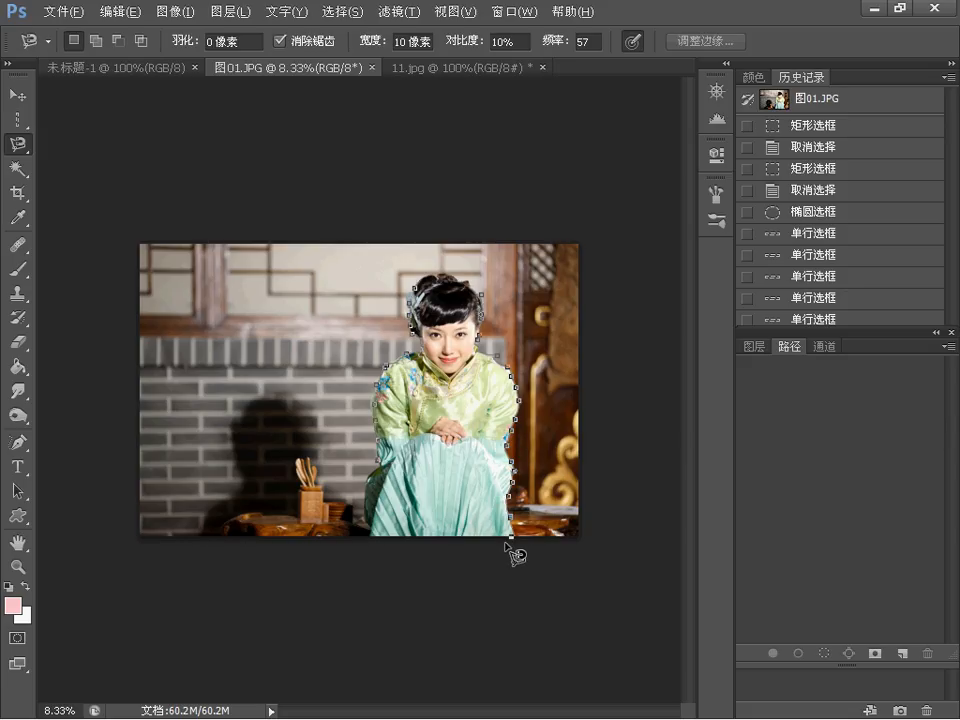
double_click(388, 472)
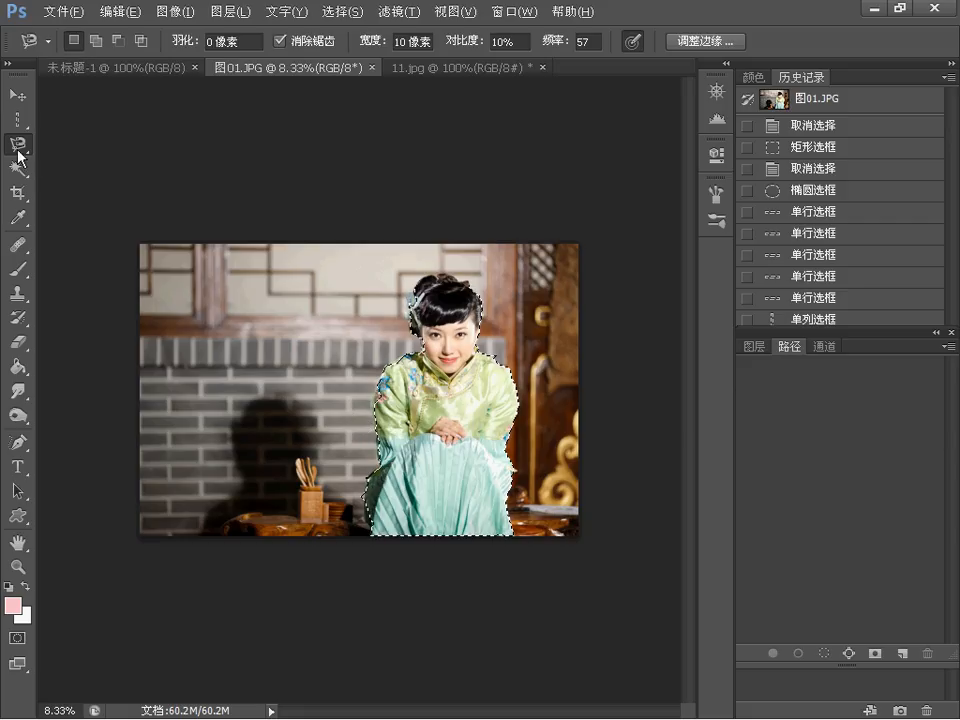
- Clear the magnetic selection and sample the light window area with the Magic Wand at tolerance 10 and Contiguous off
key("alt+Tab")
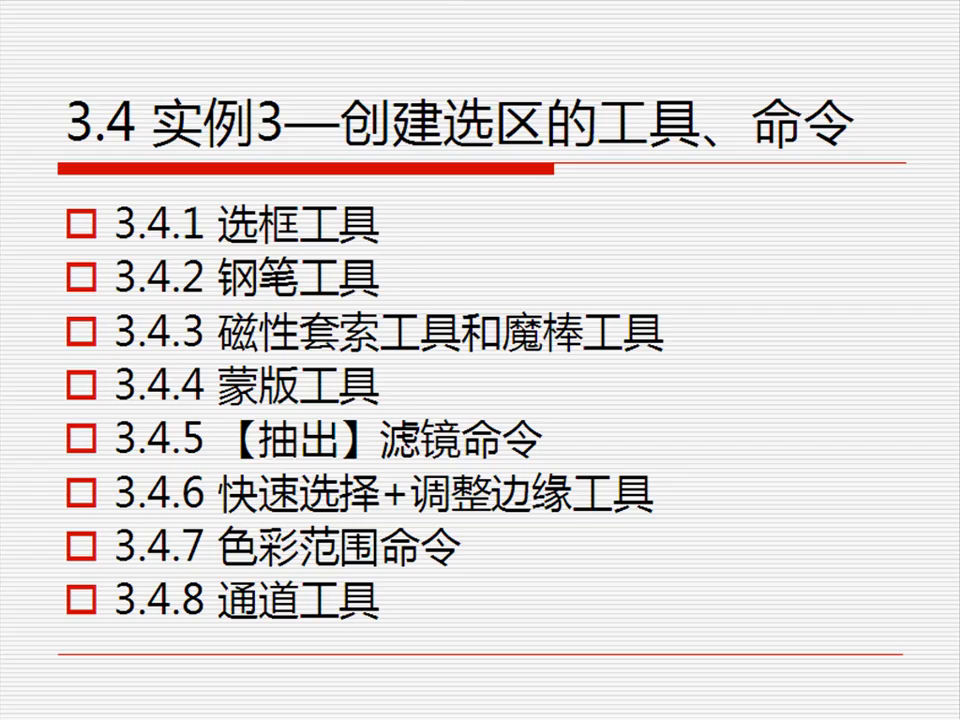
key("alt+Tab")
left_click(18, 168)
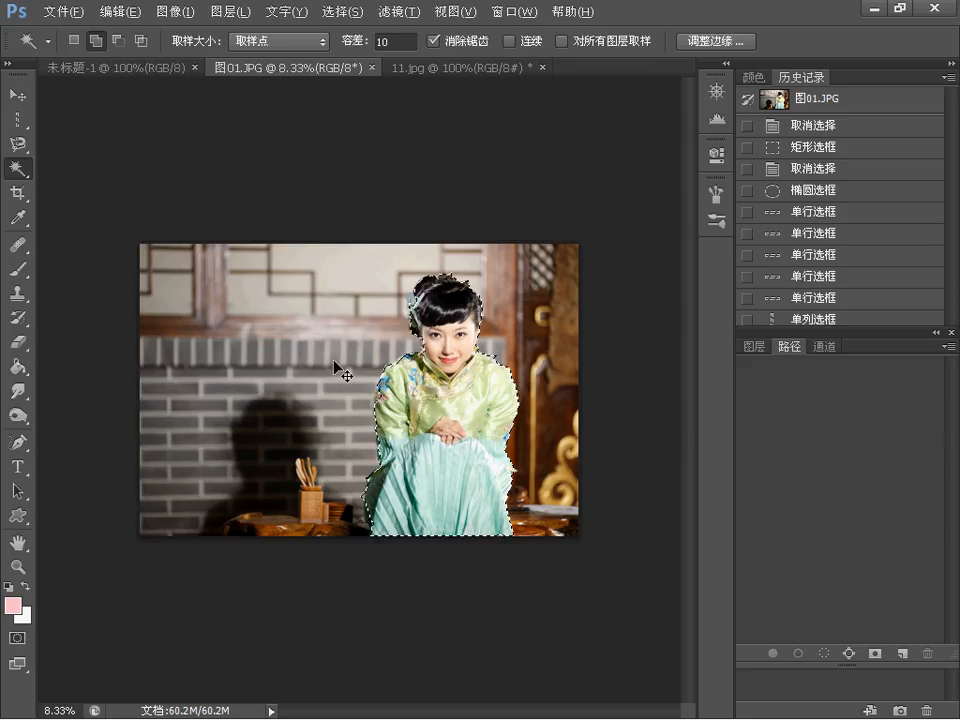
key("ctrl+d")
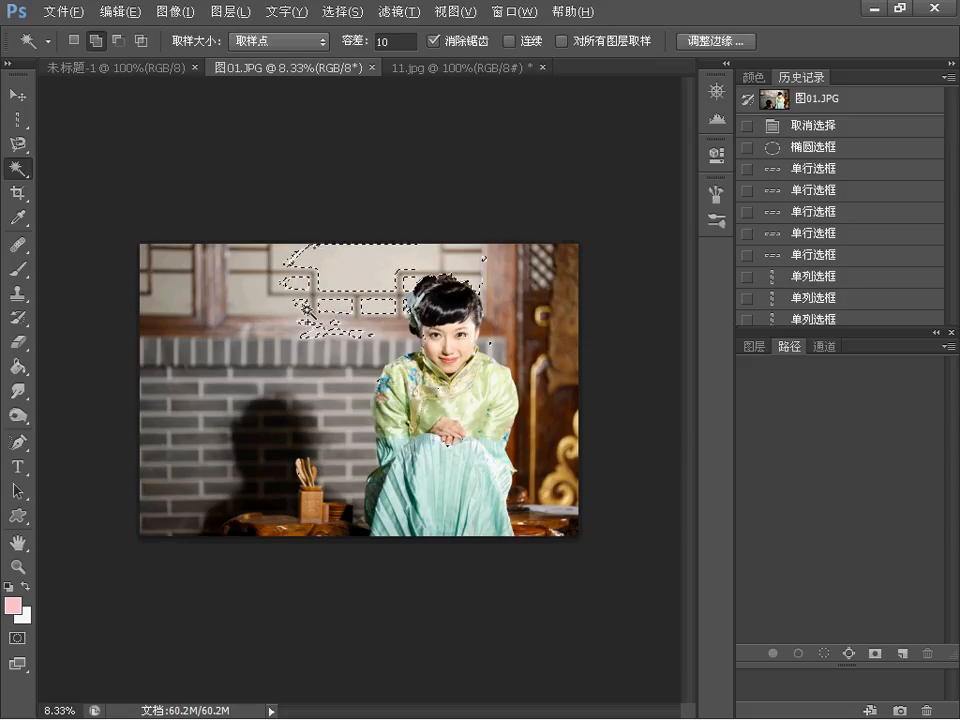
- Turn on Contiguous, clear the selection, and use the Magic Wand to select the light window panel above the wall in two samples
left_click(508, 43)
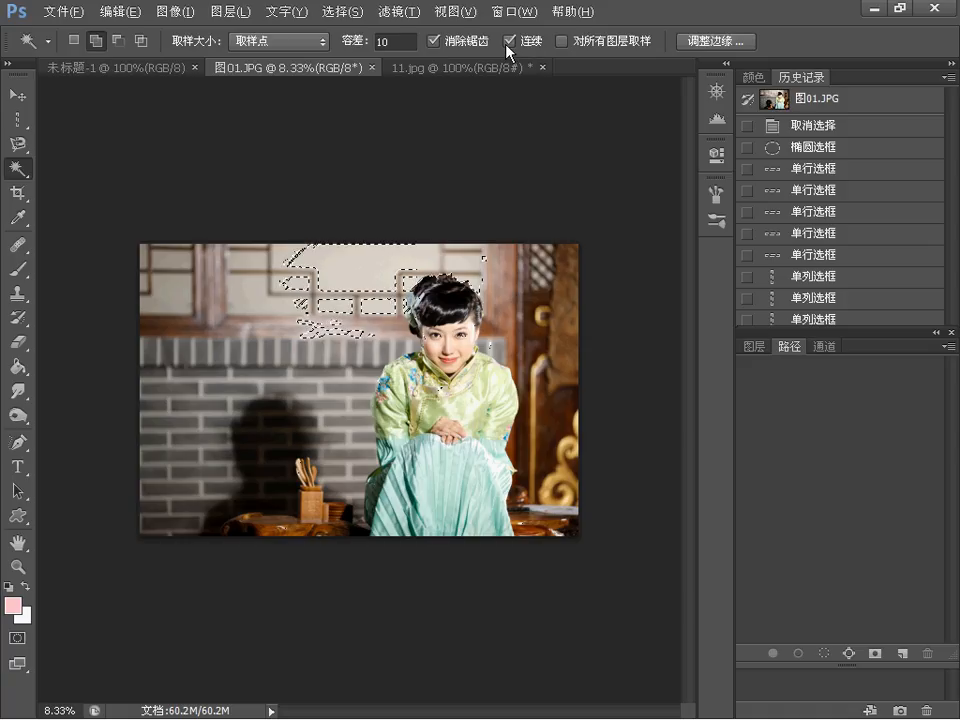
left_click(265, 233)
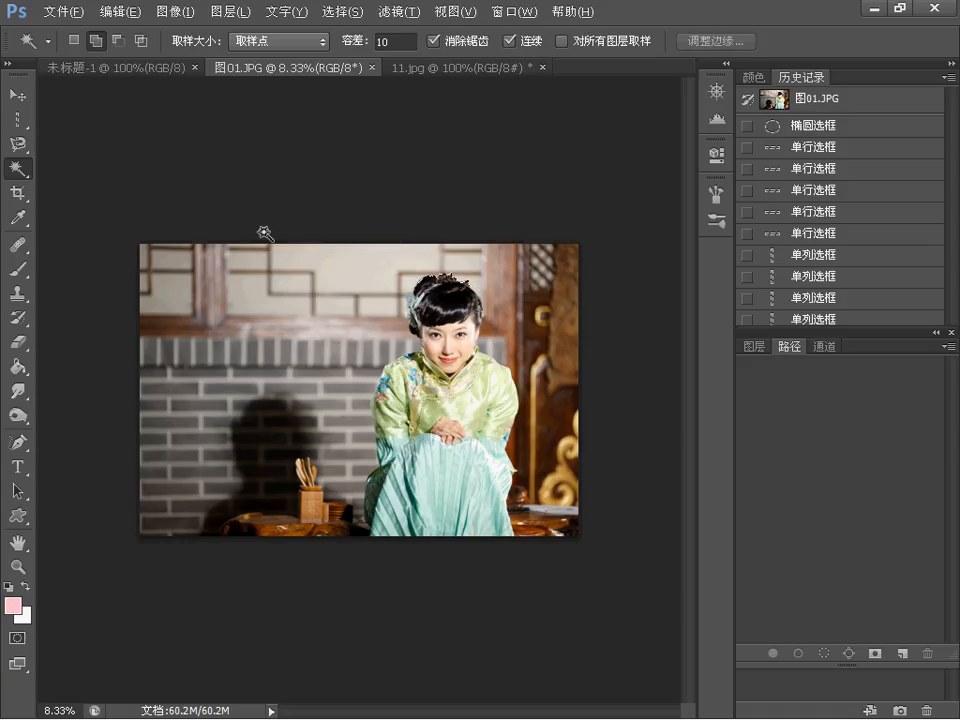
left_click(340, 263)
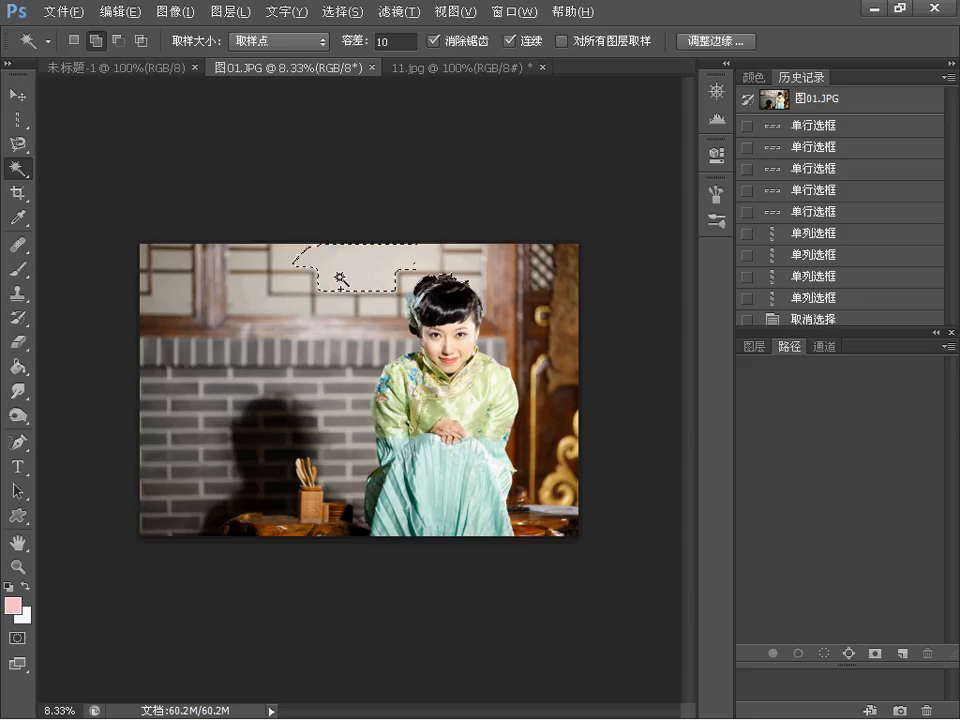
left_click(412, 252)
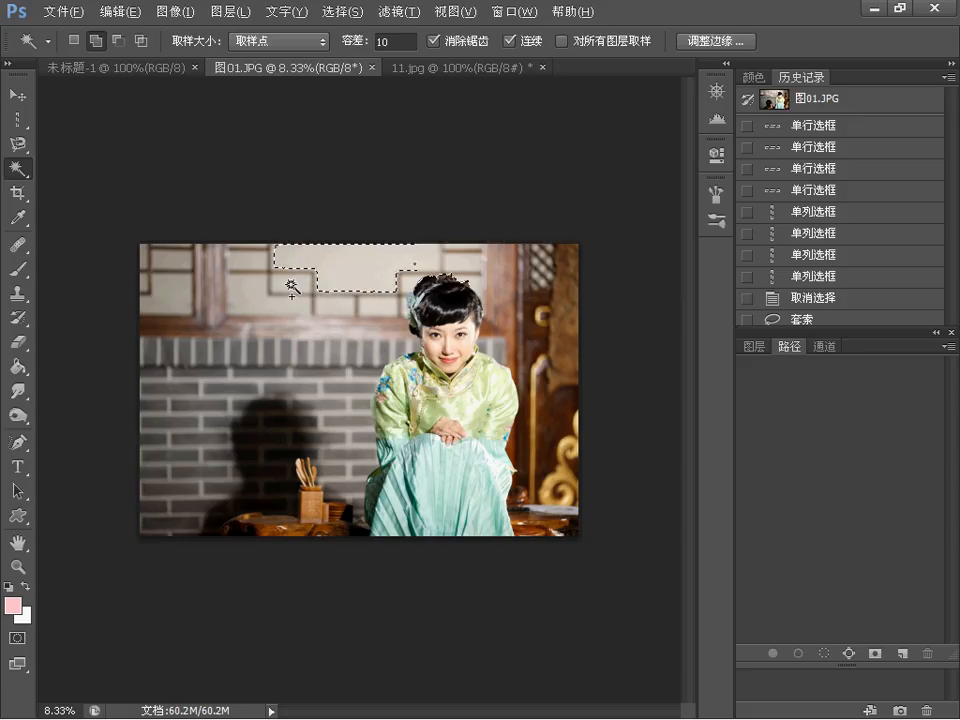
- Turn off Contiguous and add similar tones across the photo by sampling the ledge above the bricks and the left window frame
left_click(509, 41)
left_click(272, 336)
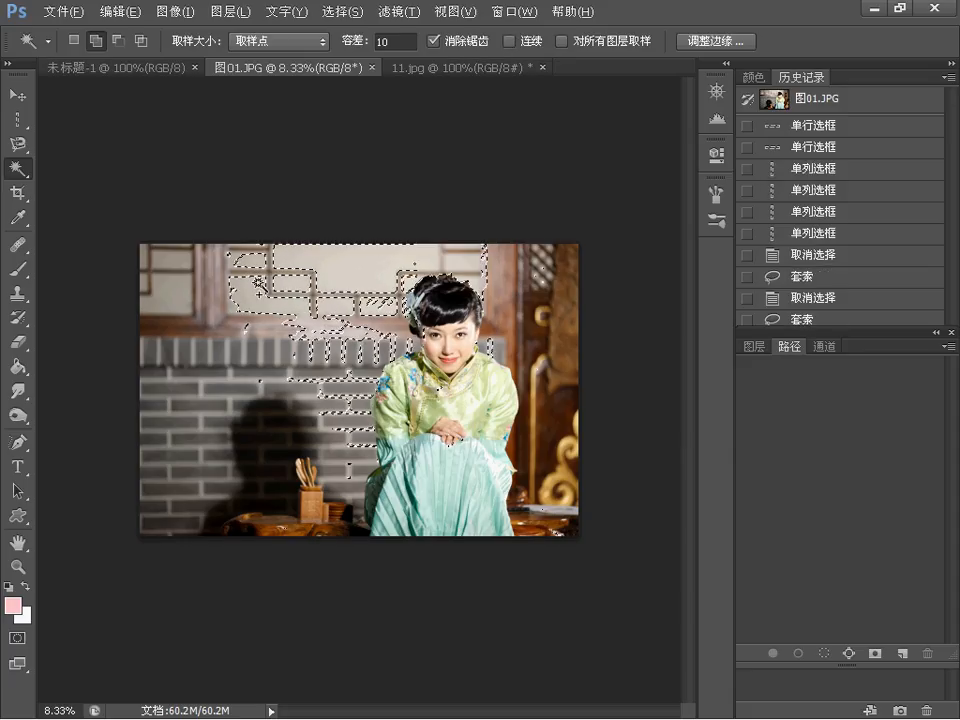
left_click(186, 308)
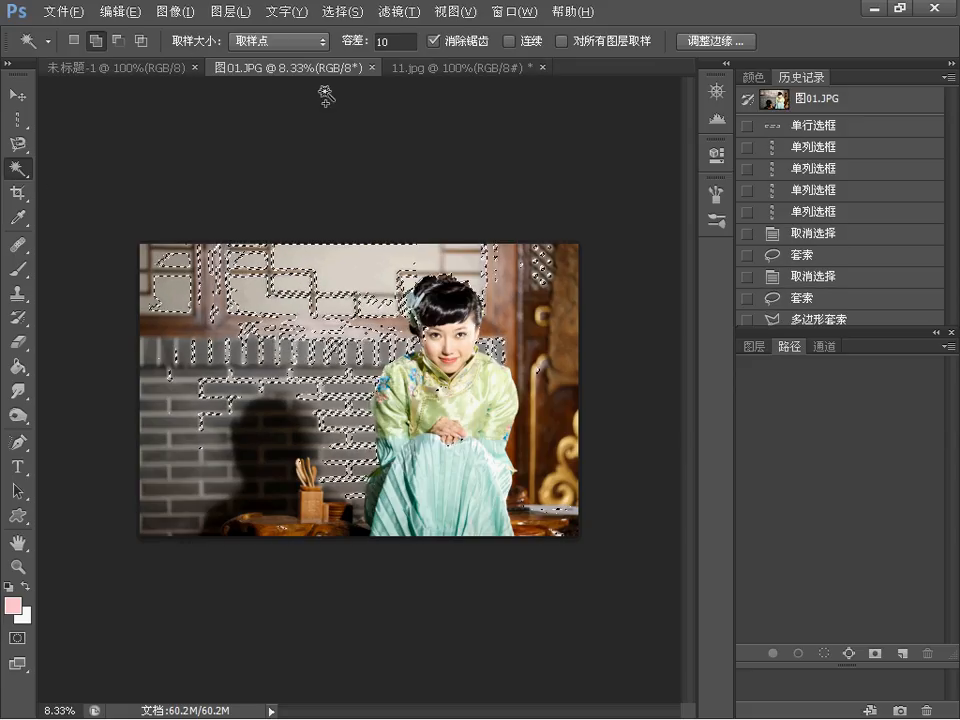
- Set the Magic Wand tolerance to 90, clear the selection, and sample the area below the window
left_click(383, 41)
left_click_drag(387, 45, 379, 50)
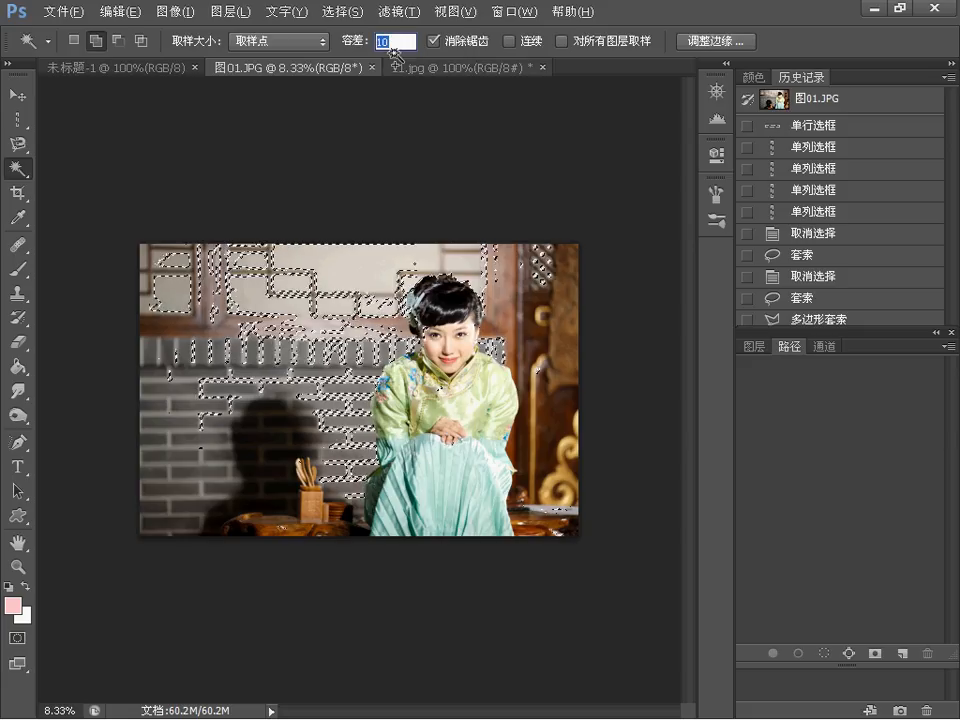
type("90")
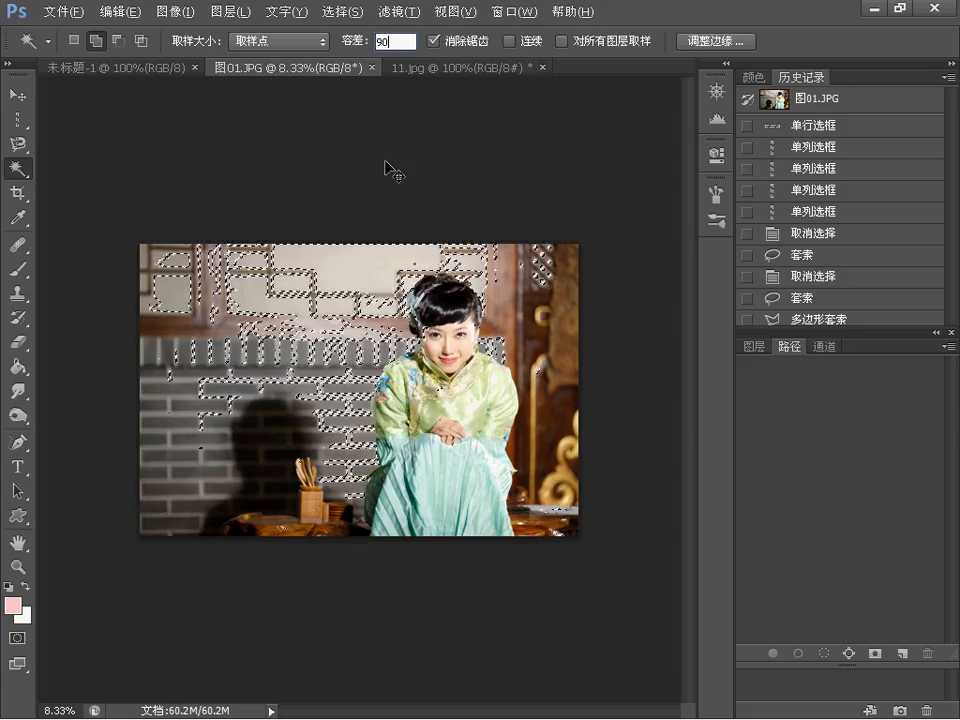
key("ctrl+d")
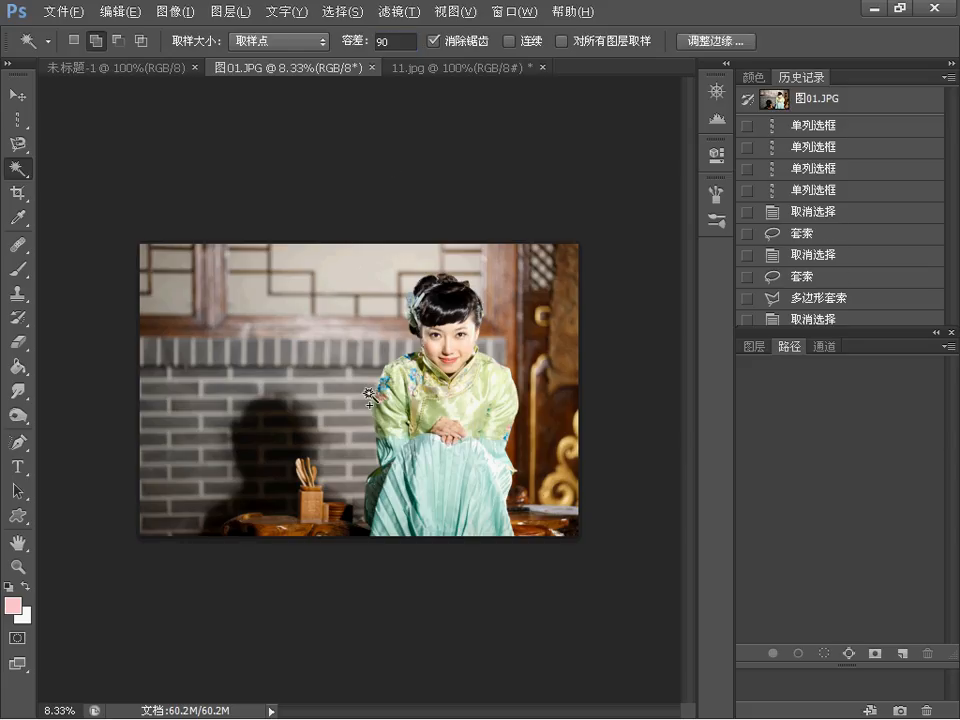
left_click(349, 331)
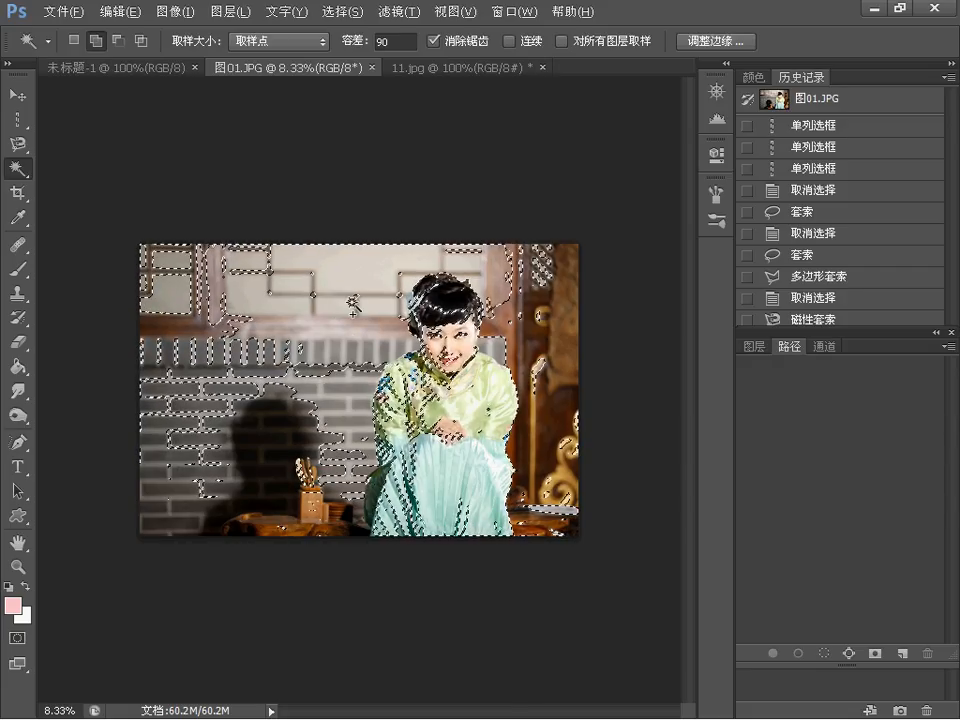
- Set the Magic Wand tolerance to 255, clear the selection, and sample the light window panel
left_click(393, 42)
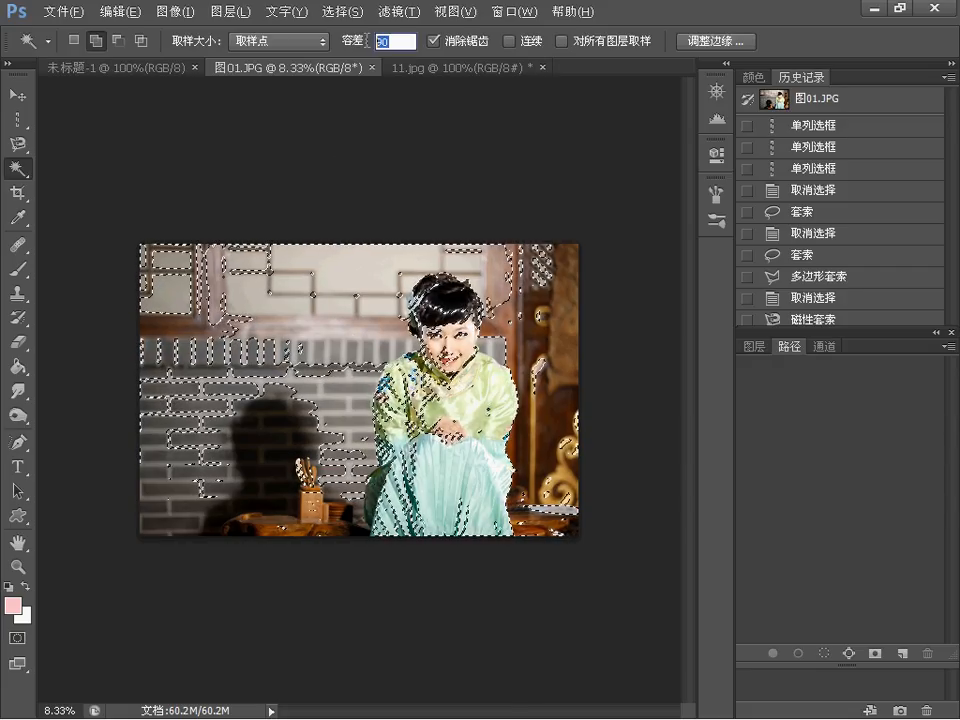
type("255")
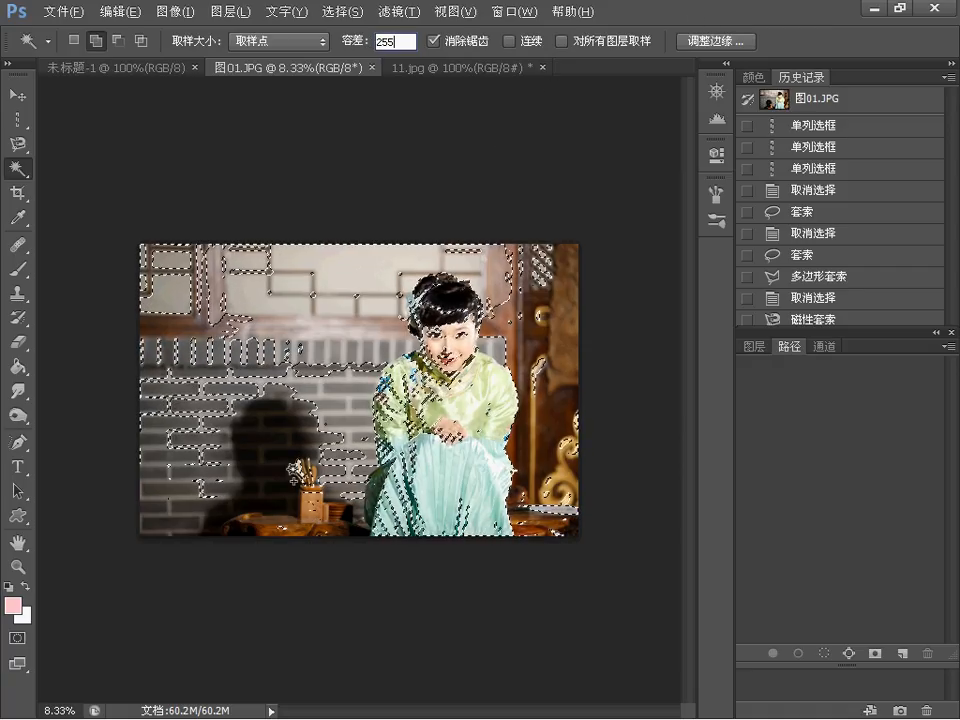
key("ctrl+d")
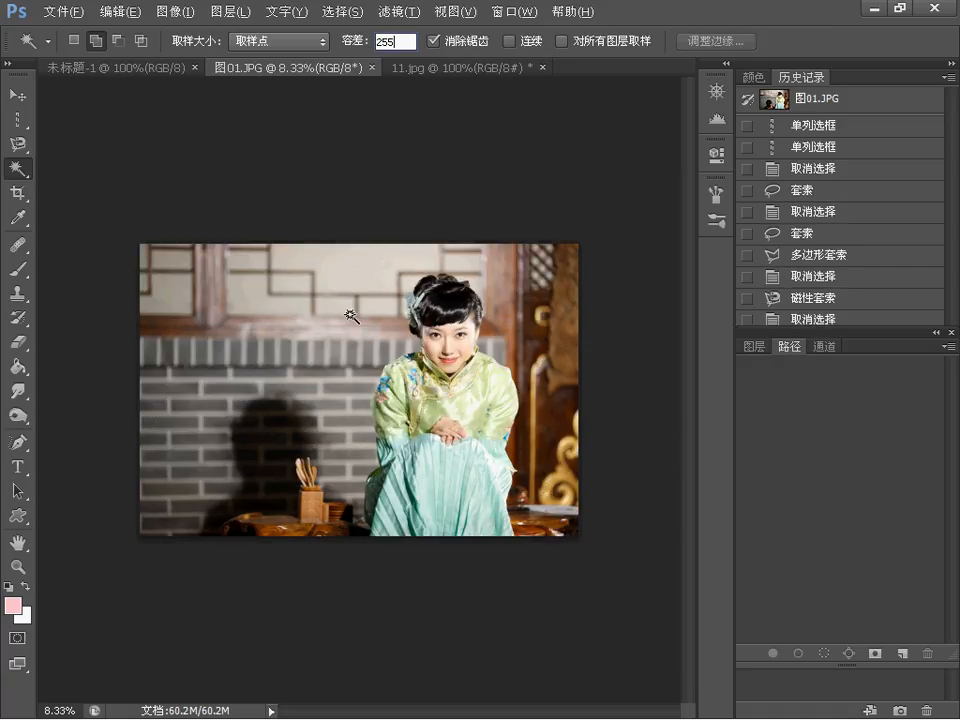
key("Return")
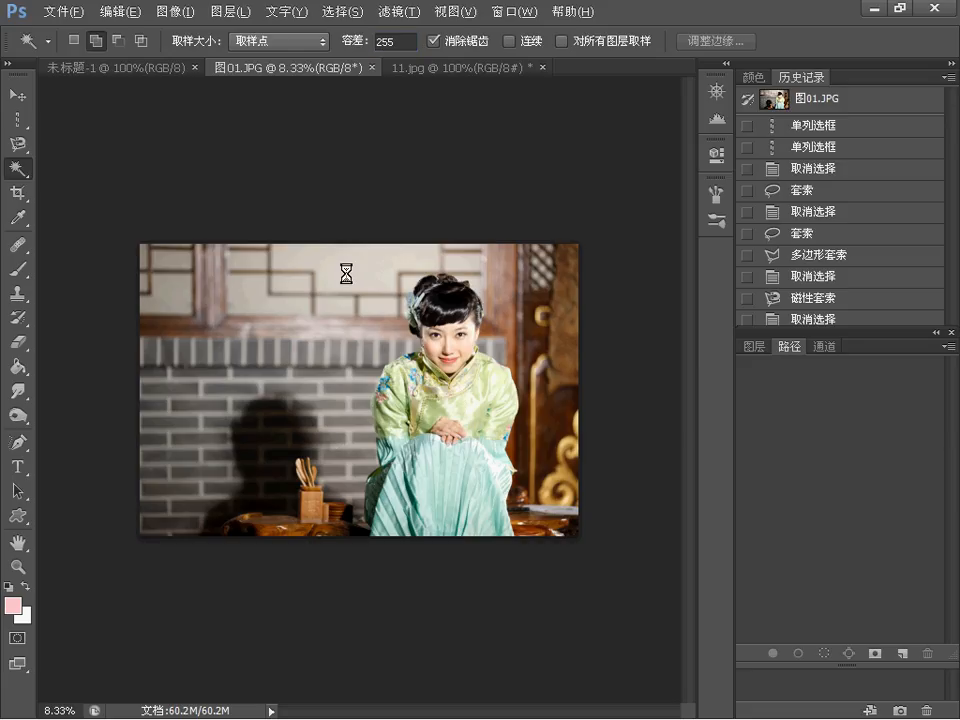
left_click(346, 273)
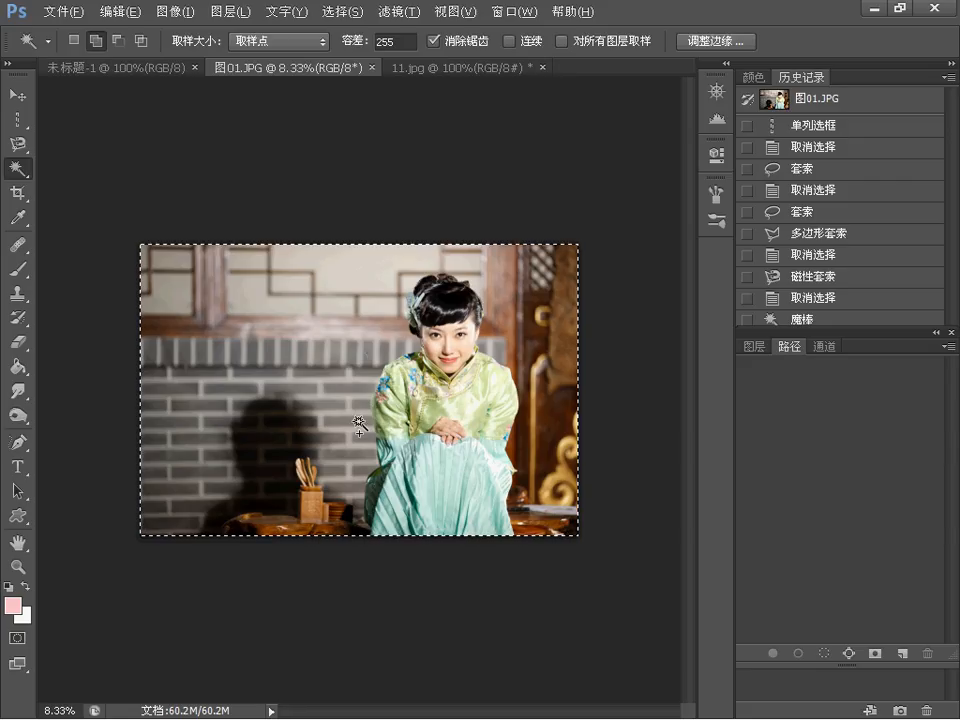
key("Return")
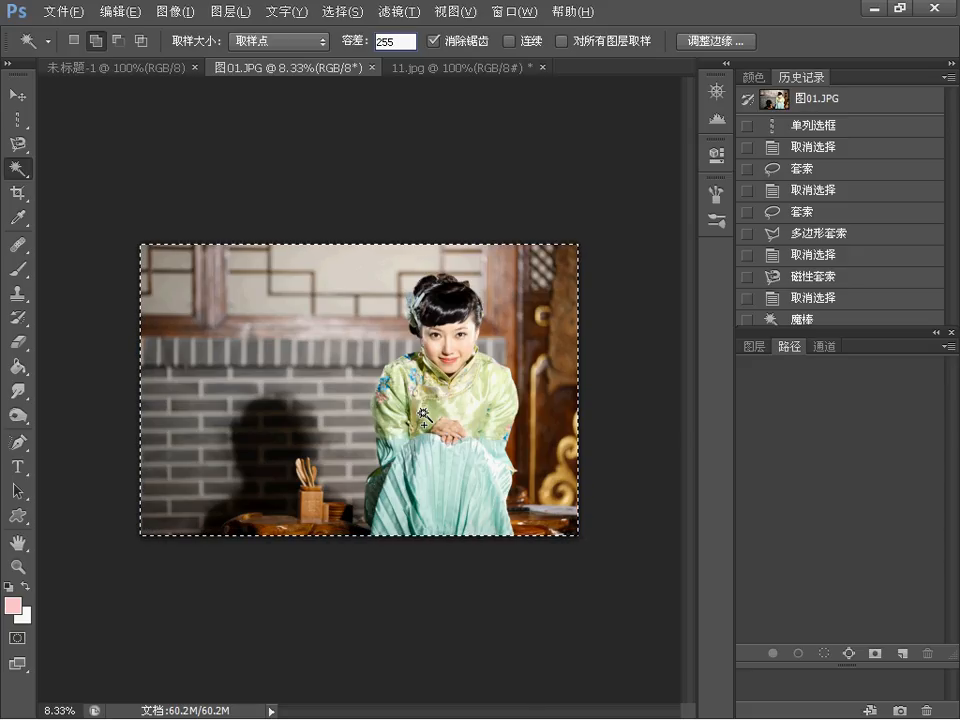
- Clear the selection and draw an upright elliptical marquee around the woman from head to skirt
key("alt+Tab")
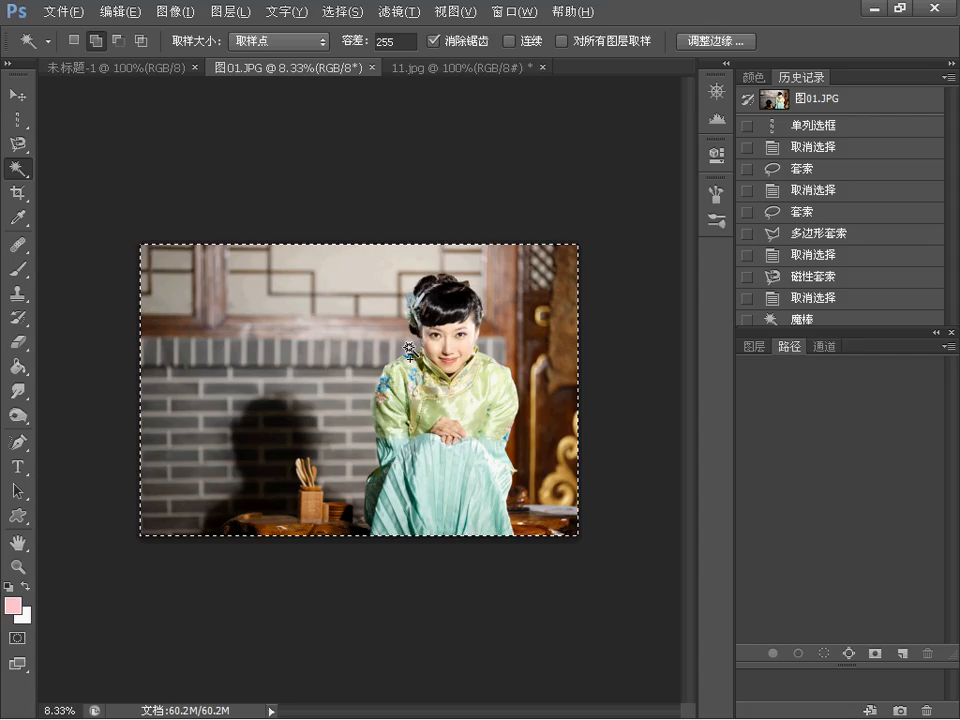
key("ctrl+d")
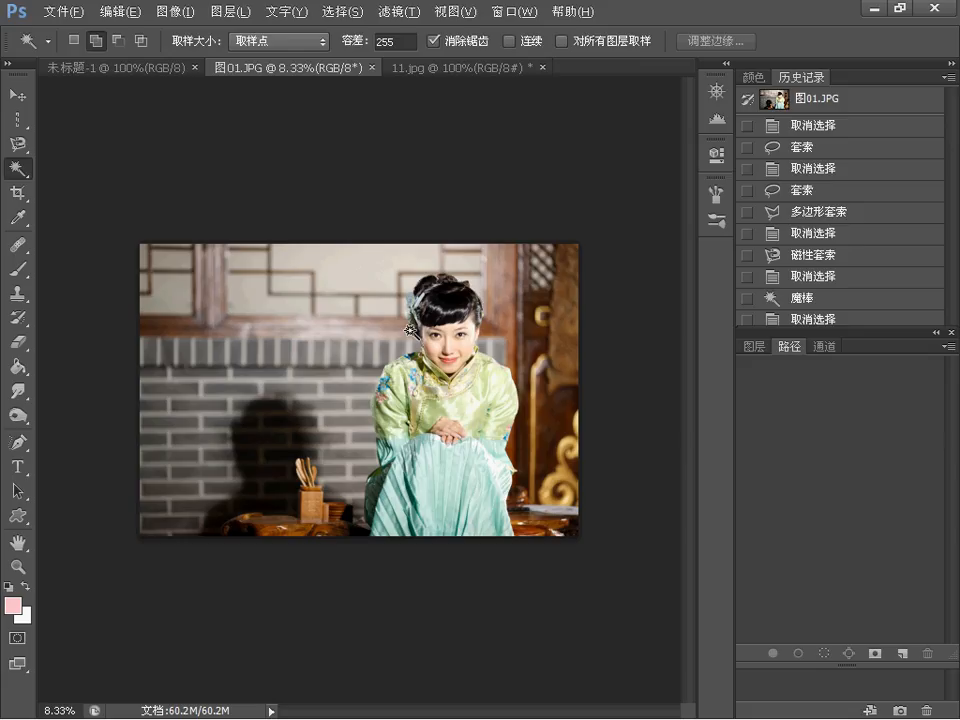
left_click(19, 121)
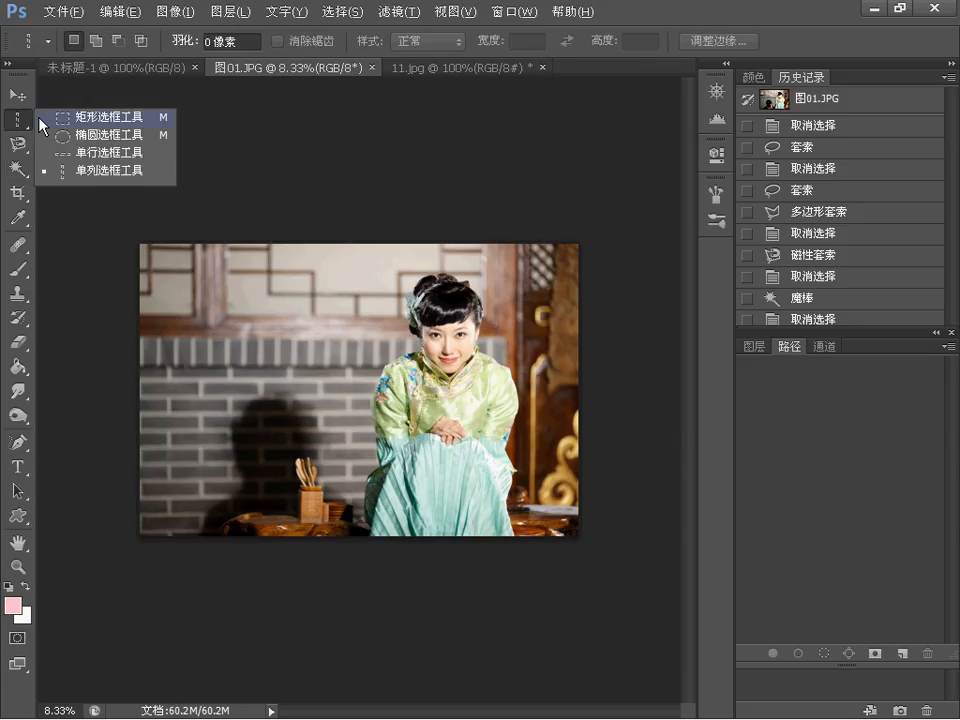
left_click(66, 134)
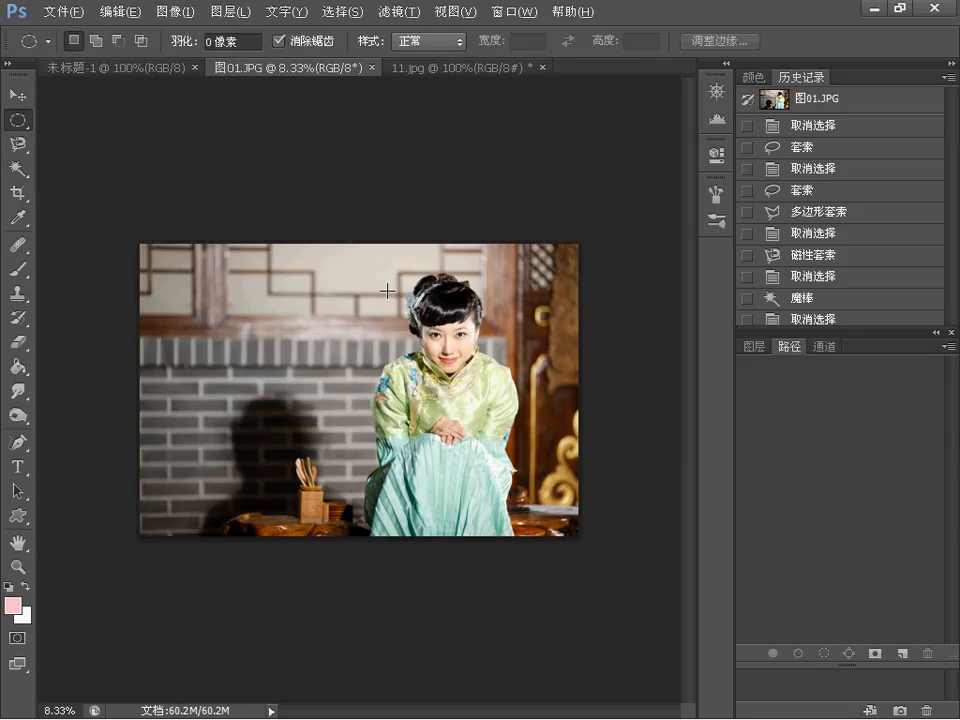
left_click_drag(399, 311, 523, 536)
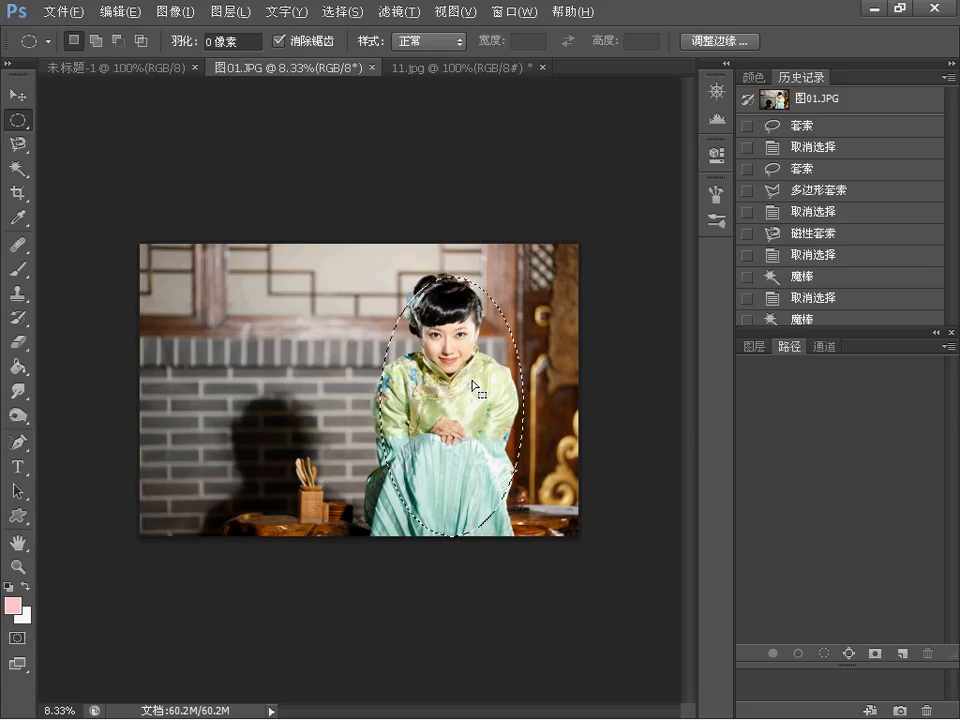
- Enter Quick Mask mode from the elliptical selection and paint a short black brush stroke over the brick wall
left_click(16, 640)
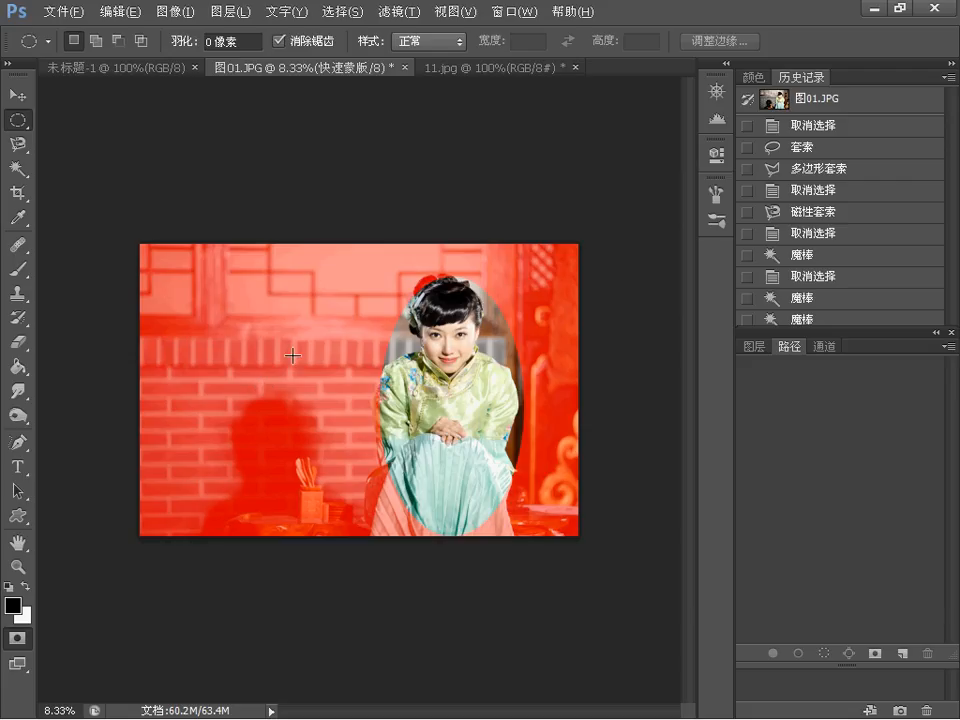
left_click(19, 270)
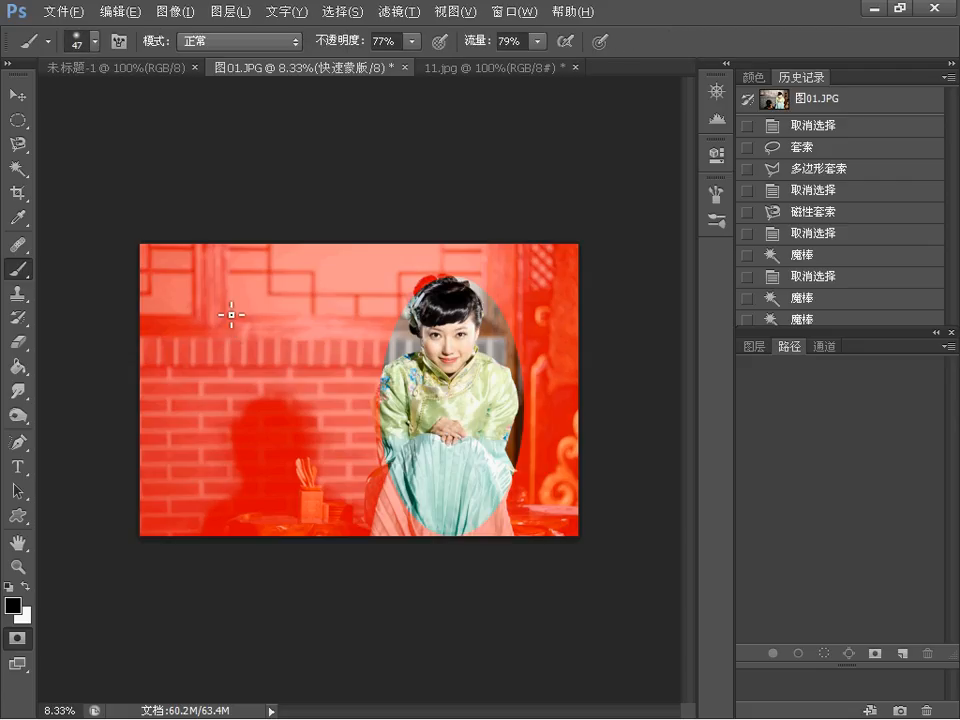
left_click_drag(212, 368, 224, 395)
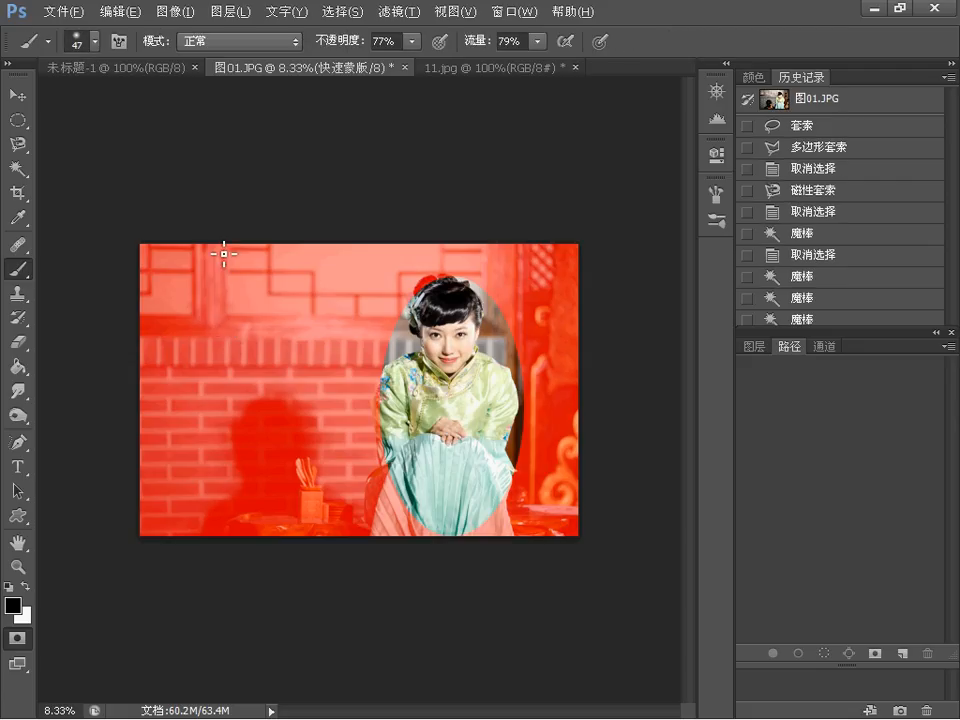
- Set the brush to a hard round tip of 99 pixels with 100% hardness and paint over the upper brick wall
left_click(88, 44)
left_click_drag(97, 100, 117, 99)
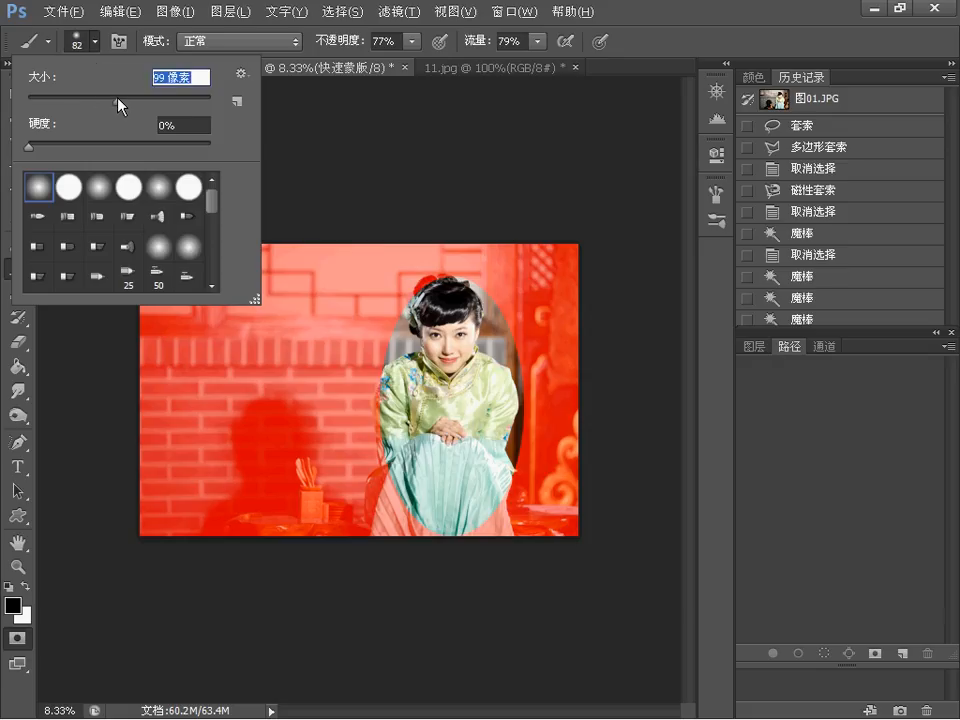
left_click(72, 199)
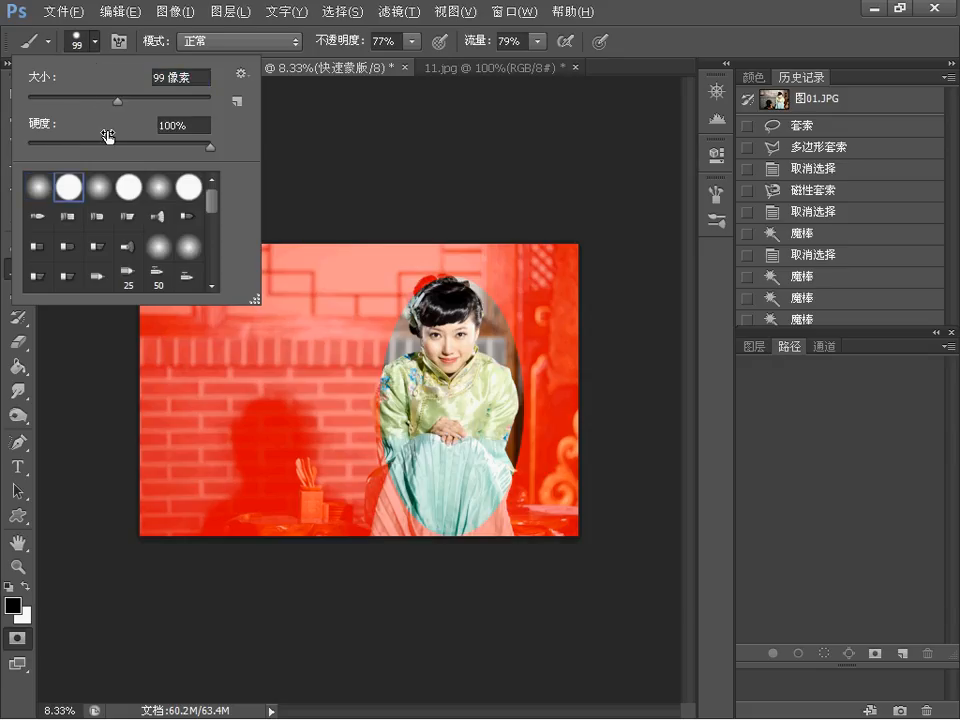
left_click(336, 255)
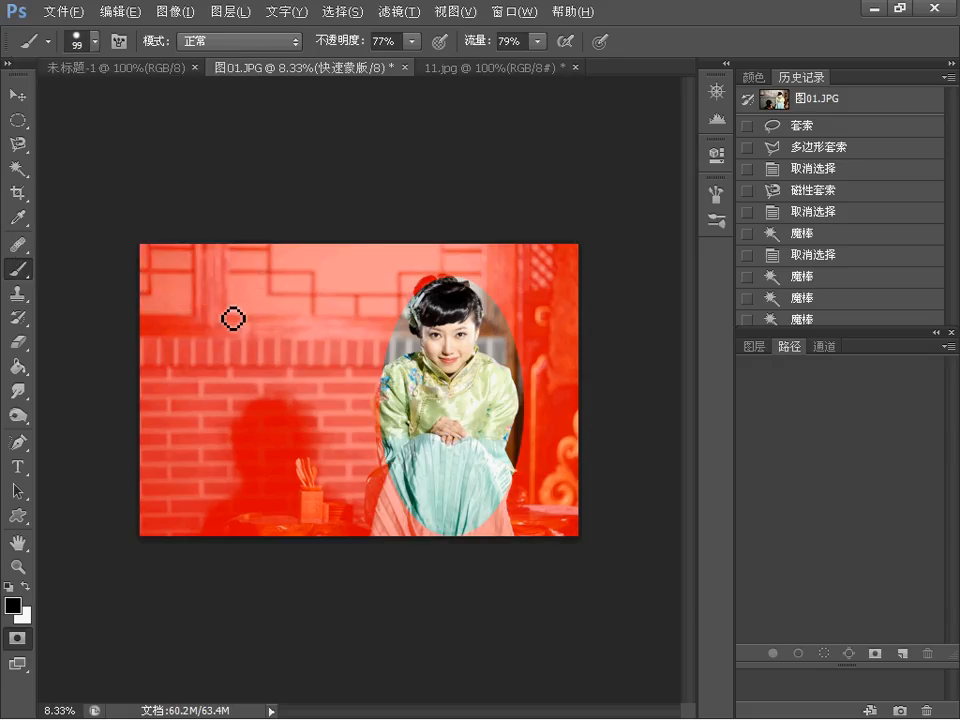
left_click_drag(234, 319, 218, 351)
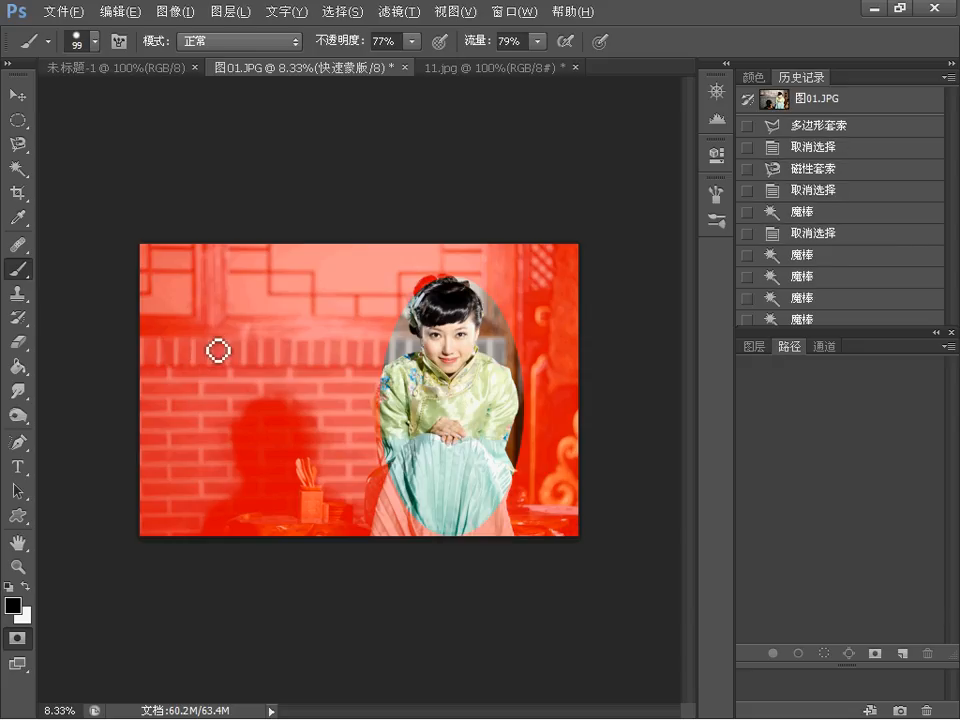
- Convert the locked Background into a regular layer named 图层 0 and activate the Elliptical Marquee tool
left_click(752, 346)
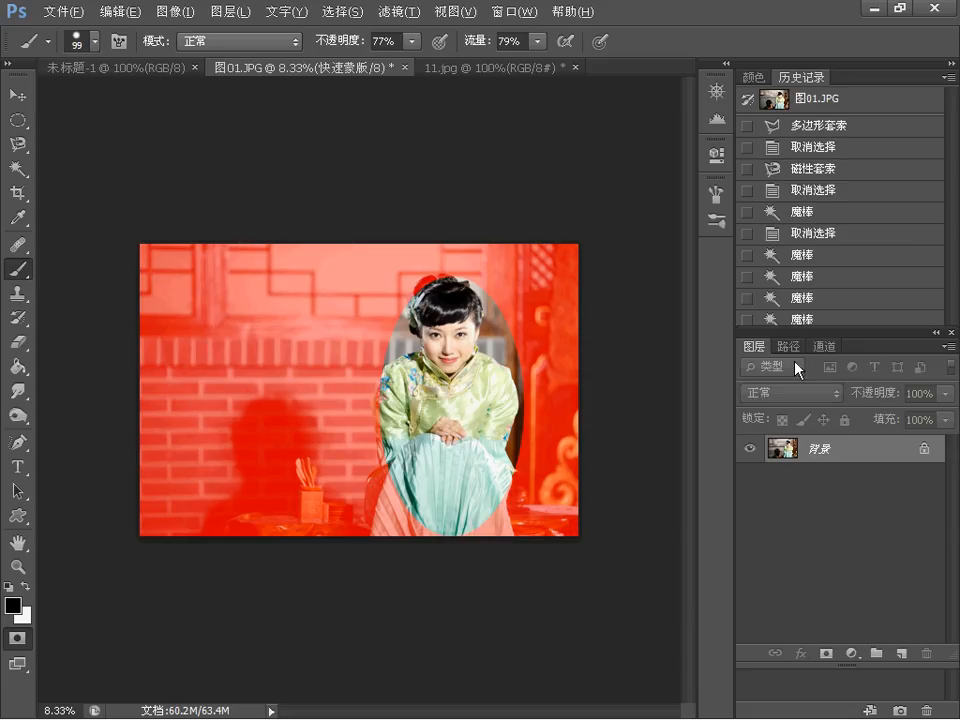
double_click(822, 456)
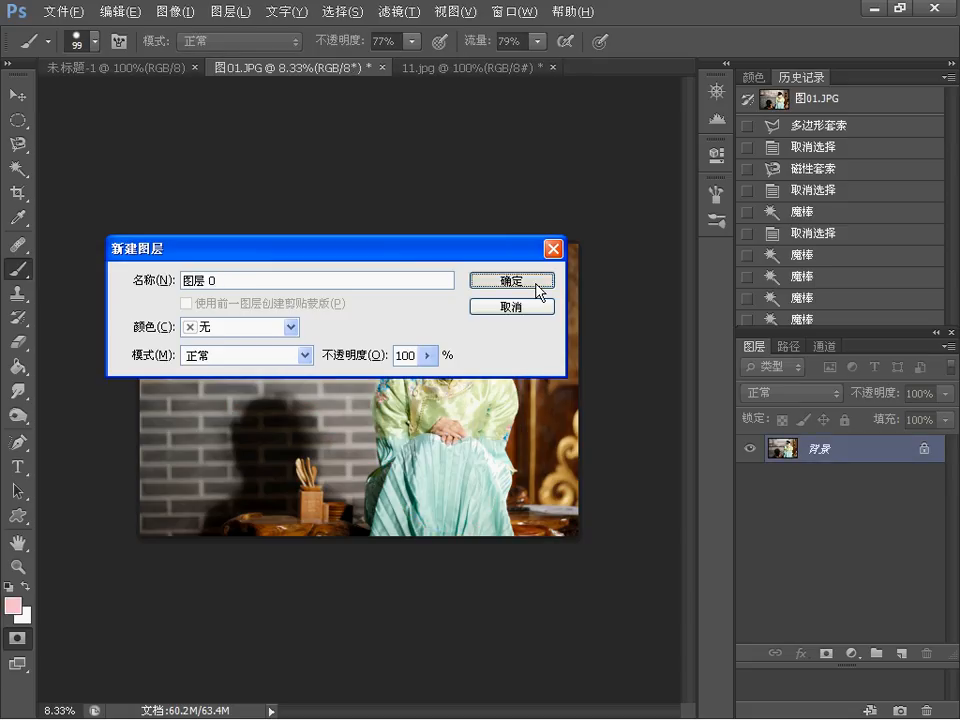
left_click(537, 285)
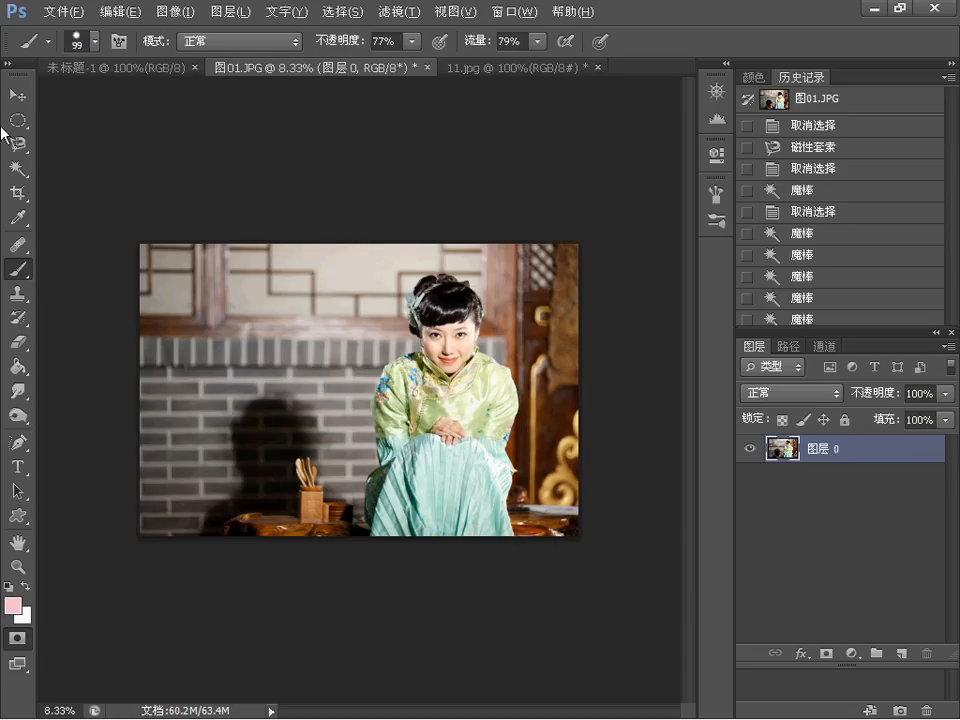
left_click(20, 122)
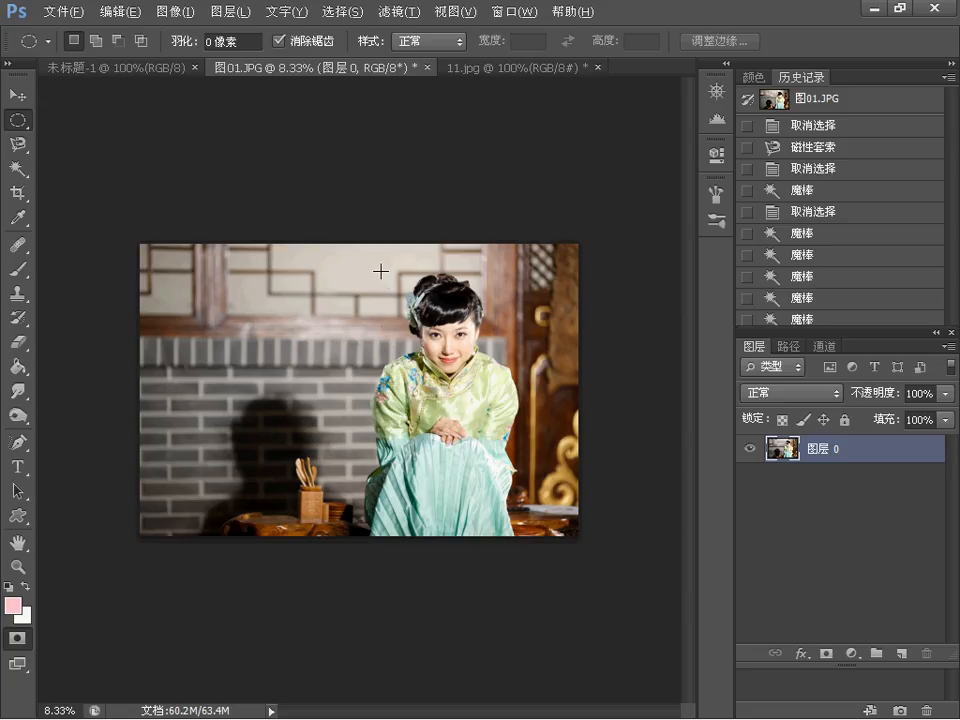
- Enter Quick Mask mode from a new upright elliptical selection around the woman and brush a short black stroke over the wall shadow
left_click_drag(541, 500, 543, 502)
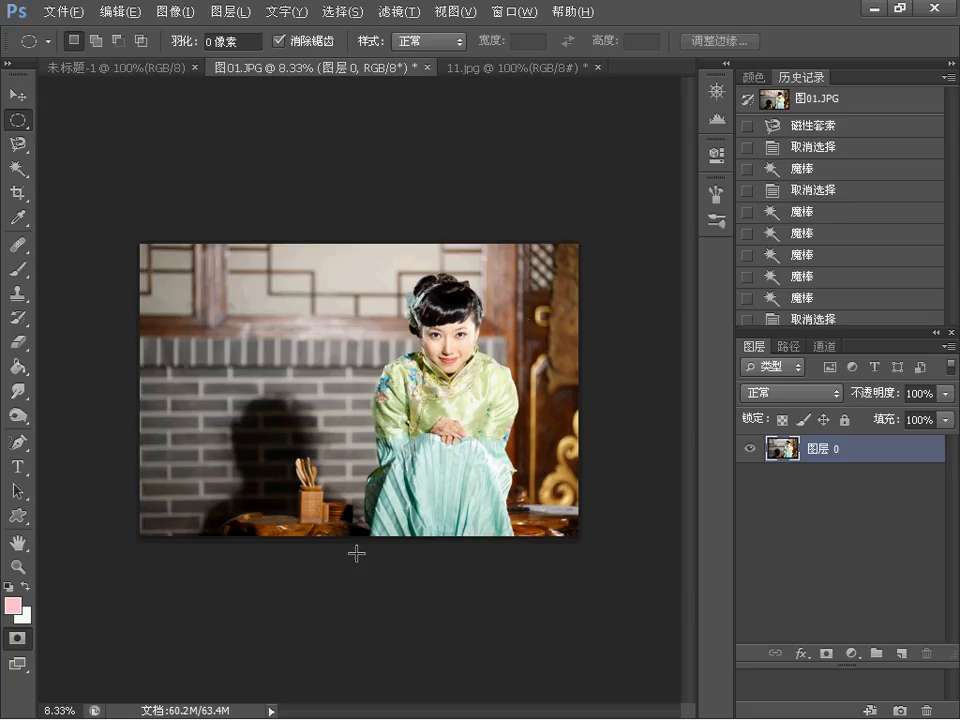
left_click(24, 643)
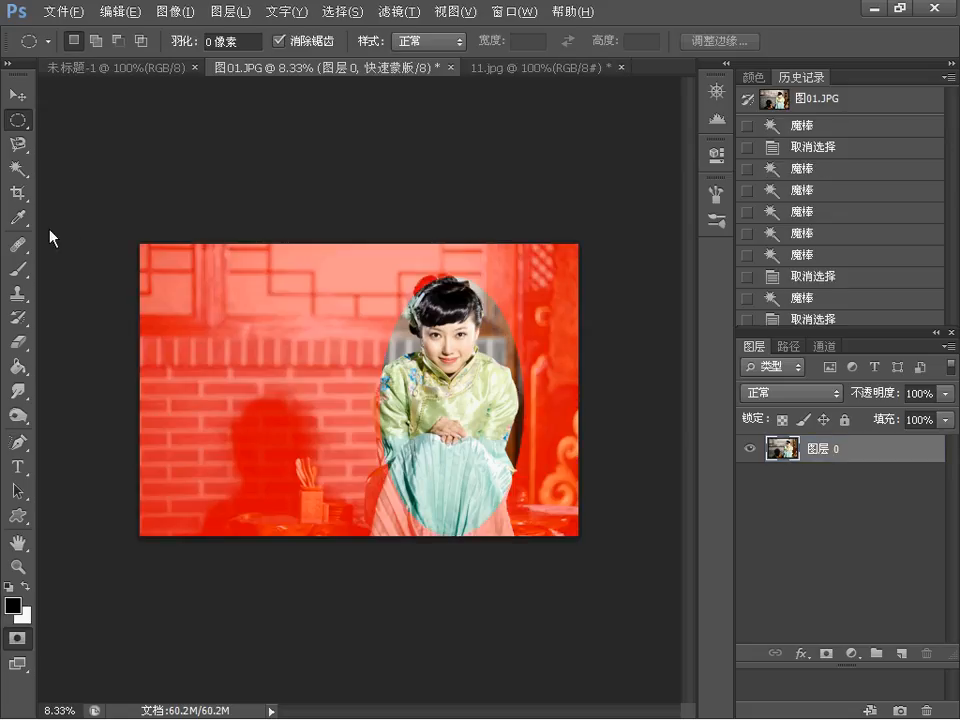
left_click(19, 271)
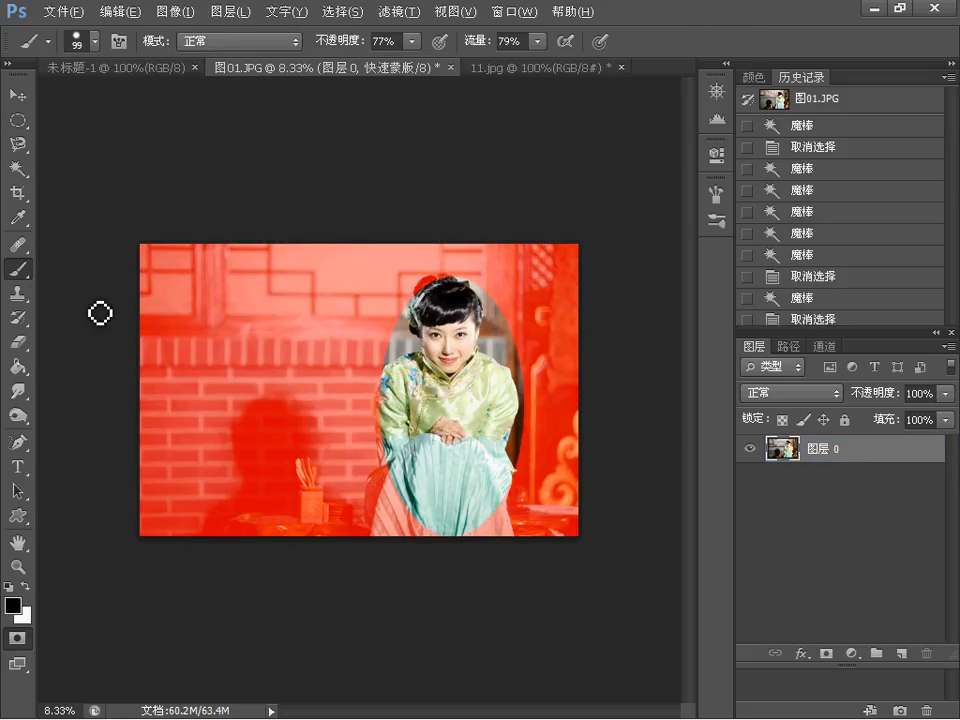
left_click_drag(249, 424, 251, 433)
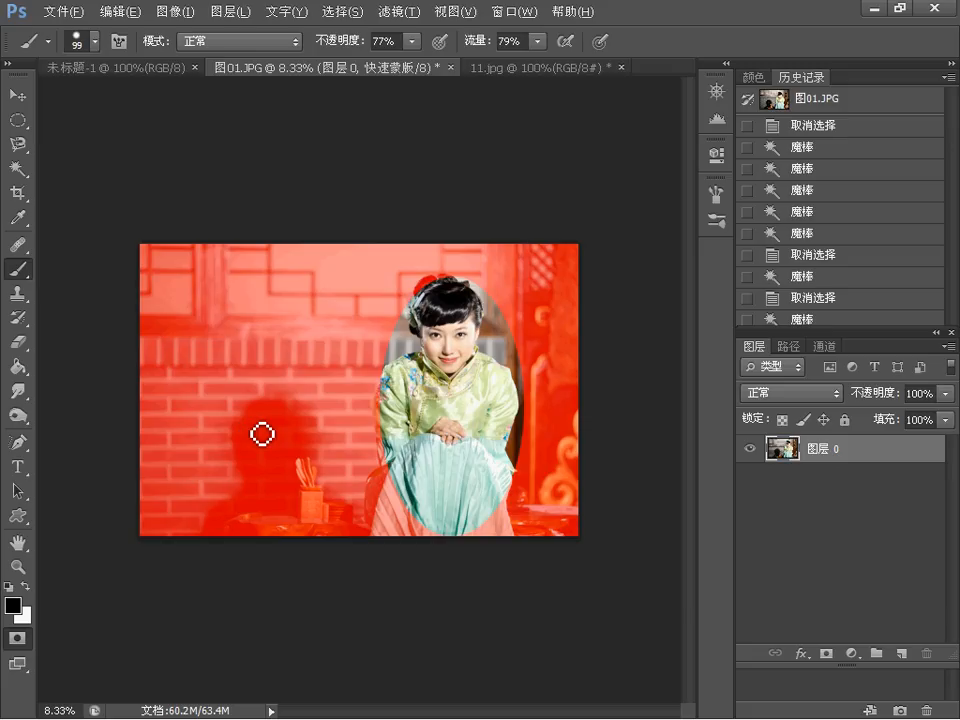
- Set the Eraser to a hard round tip of 85 pixels with 100% hardness and erase thin strokes in the mask over the wall
left_click(18, 343)
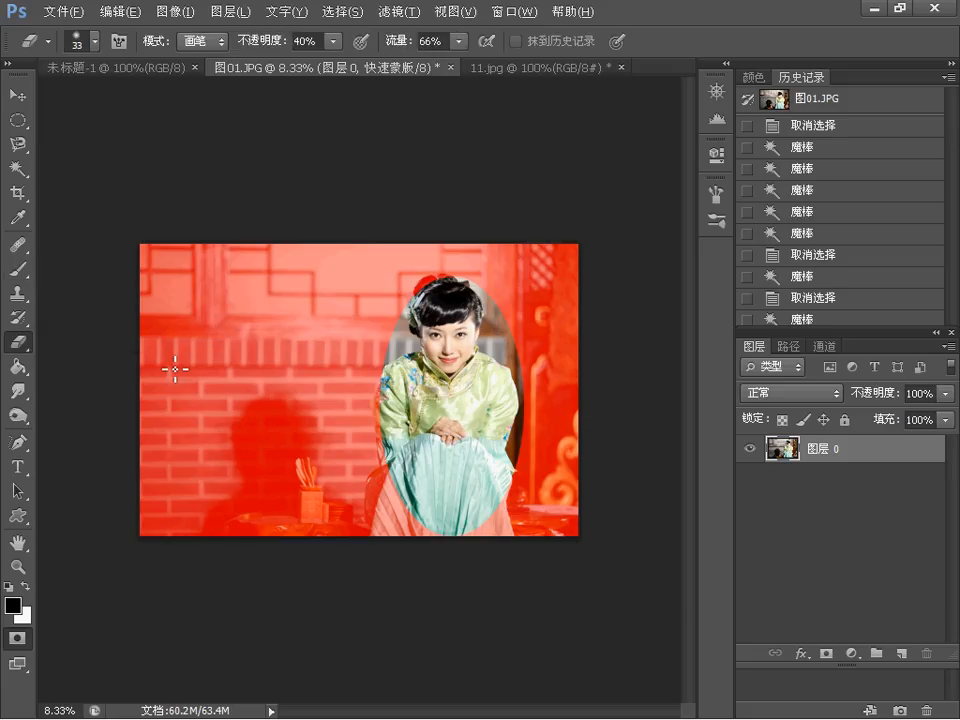
left_click(95, 41)
left_click(98, 100)
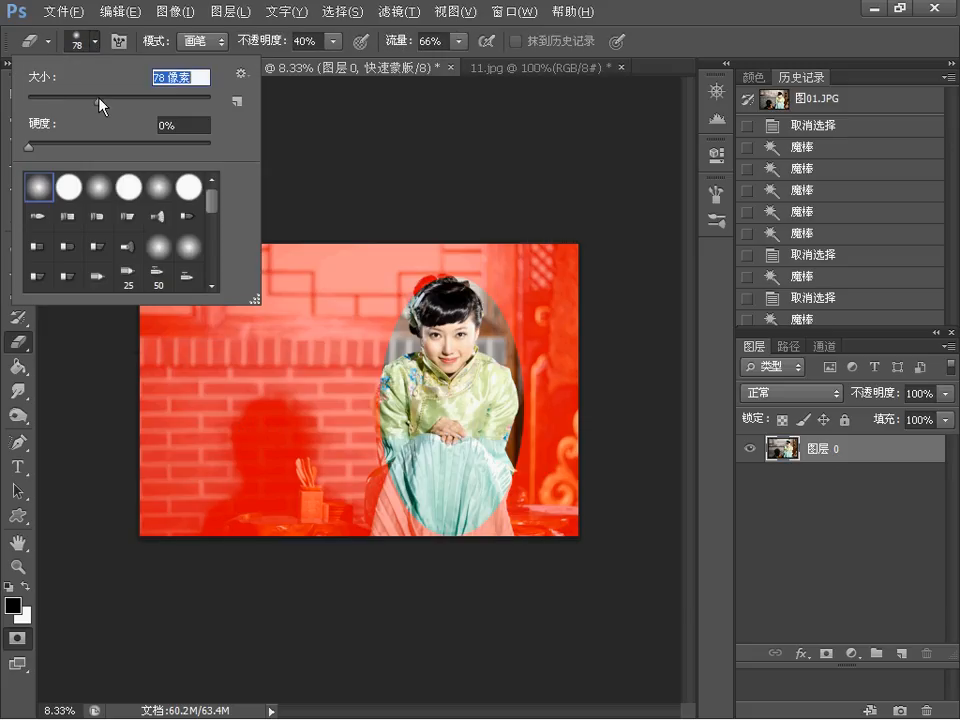
left_click(68, 186)
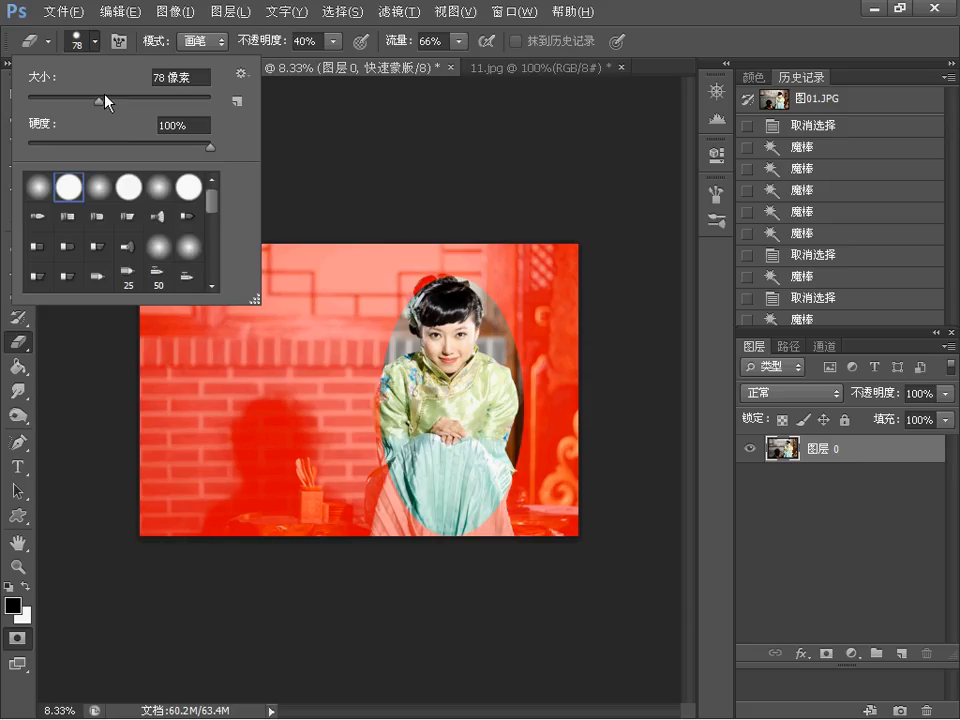
left_click_drag(100, 97, 107, 100)
left_click(649, 20)
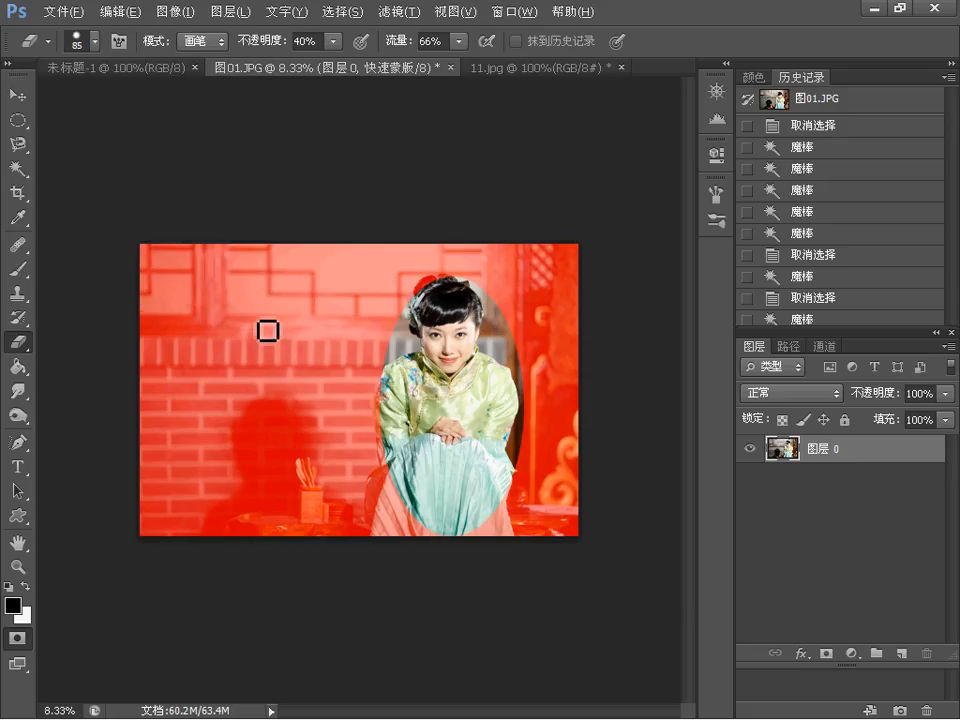
mouse_move(244, 348)
left_mouse_down()
mouse_move(224, 363)
mouse_move(244, 423)
left_mouse_up()
left_click_drag(272, 304, 267, 334)
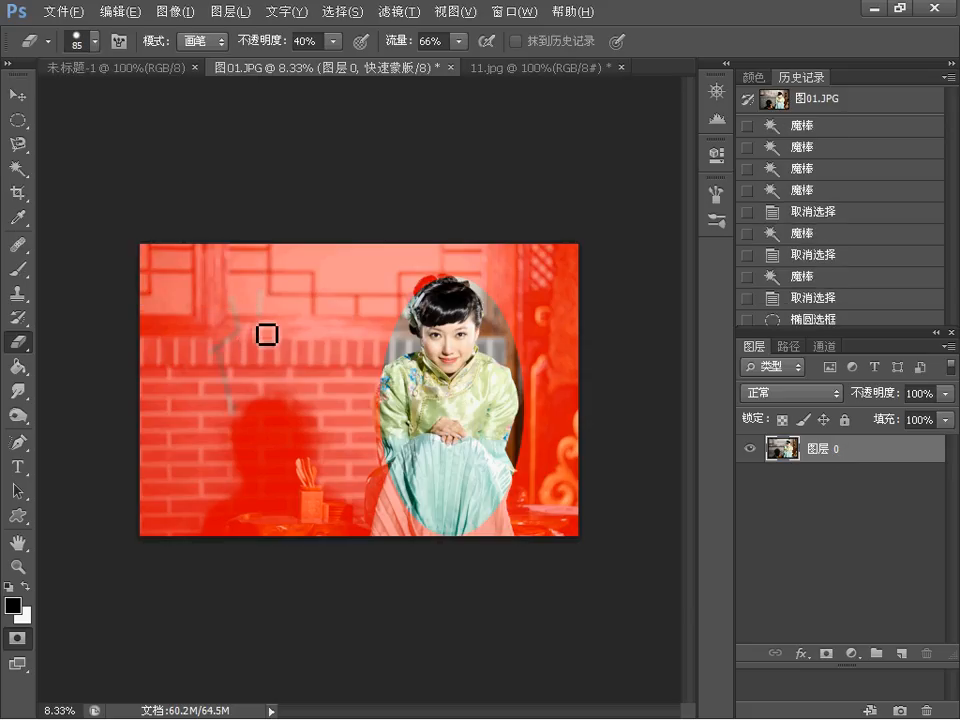
- Set the Eraser's opacity and flow to 100%
left_click(333, 41)
left_click_drag(333, 62, 503, 75)
left_click(458, 41)
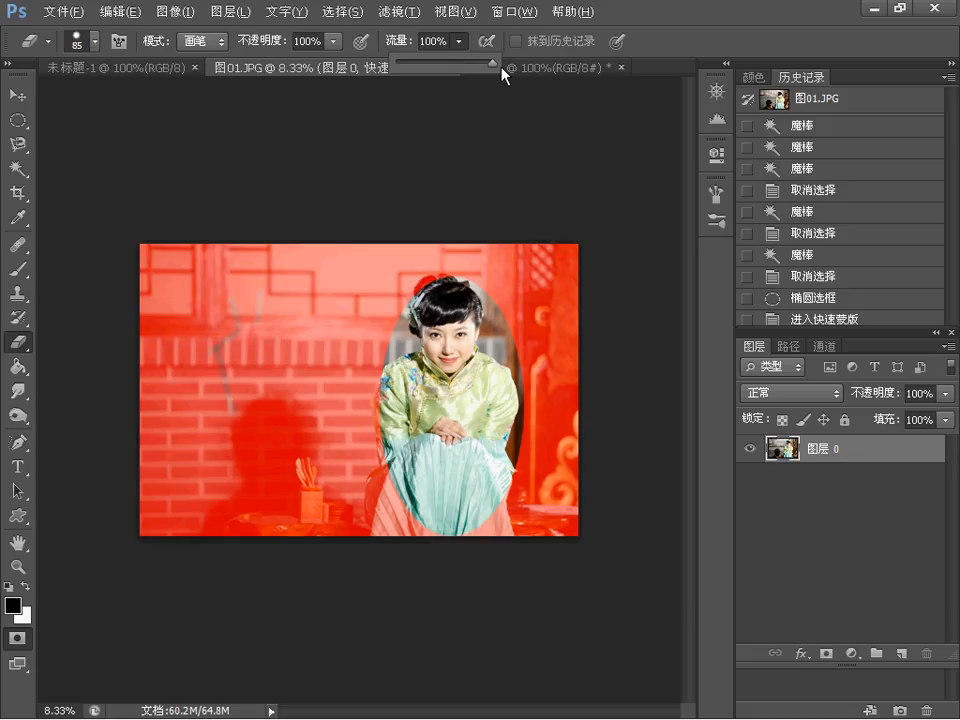
- Write 你好 over the wall by erasing the red mask, and revert the history to the state just after entering Quick Mask
mouse_move(238, 312)
left_mouse_down()
mouse_move(255, 337)
mouse_move(238, 368)
mouse_move(255, 424)
left_mouse_up()
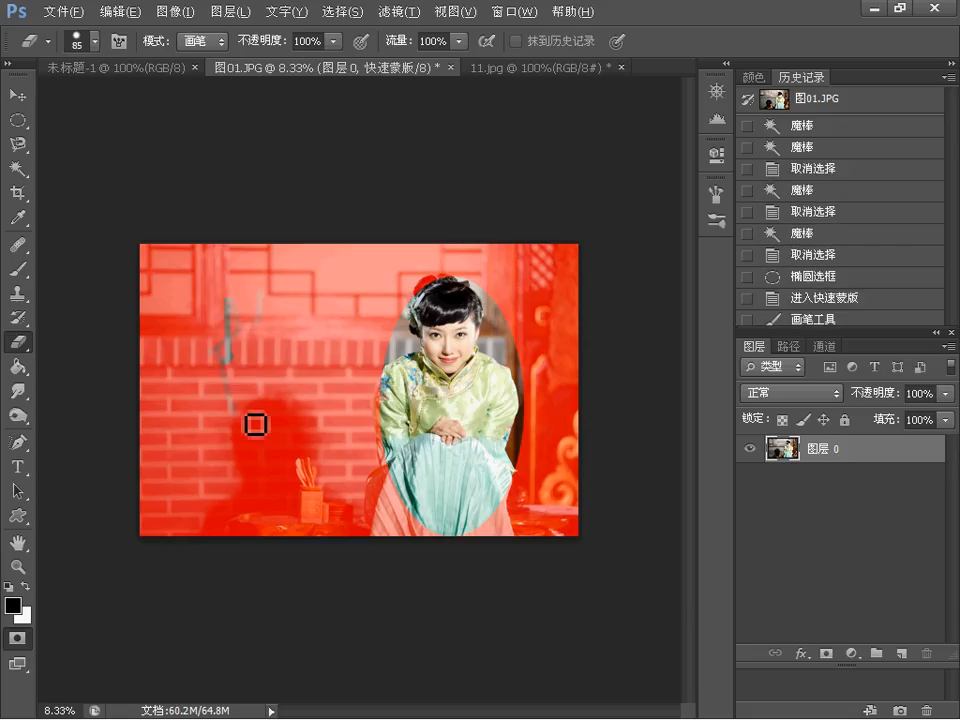
left_click_drag(268, 299, 253, 333)
mouse_move(256, 335)
left_mouse_down()
mouse_move(313, 351)
mouse_move(294, 446)
mouse_move(284, 414)
left_mouse_up()
mouse_move(277, 379)
left_mouse_down()
mouse_move(265, 394)
mouse_move(368, 419)
left_mouse_up()
mouse_move(195, 423)
left_mouse_down()
mouse_move(202, 498)
mouse_move(207, 528)
left_mouse_up()
mouse_move(214, 472)
left_mouse_down()
mouse_move(174, 489)
mouse_move(219, 451)
mouse_move(268, 493)
mouse_move(252, 517)
left_mouse_up()
left_click_drag(240, 456, 268, 459)
left_click_drag(225, 479, 300, 472)
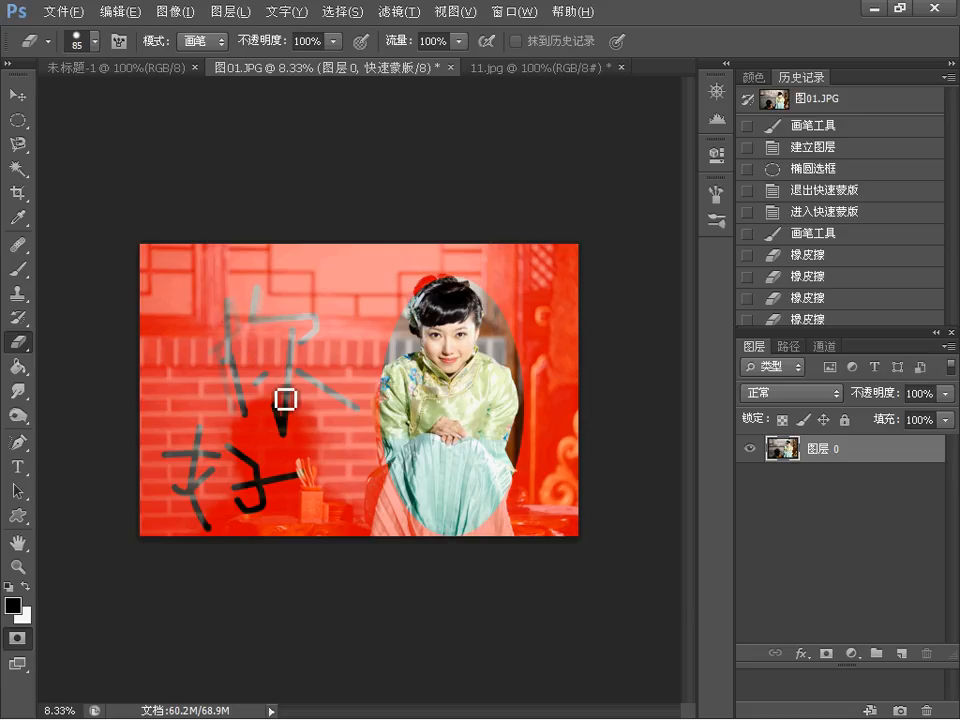
left_click(810, 232)
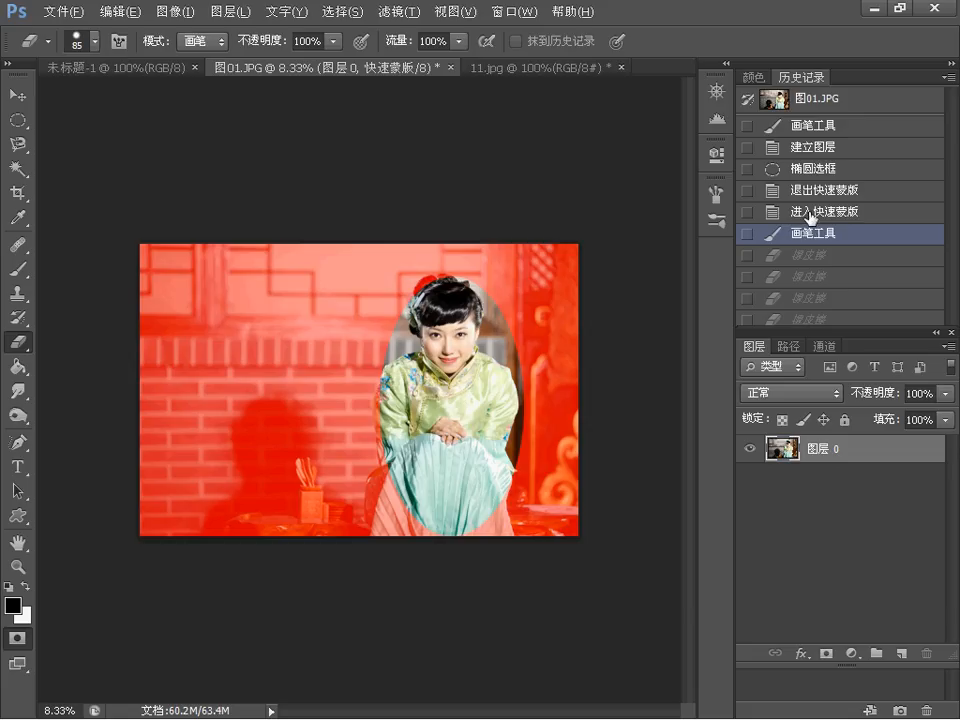
left_click(810, 213)
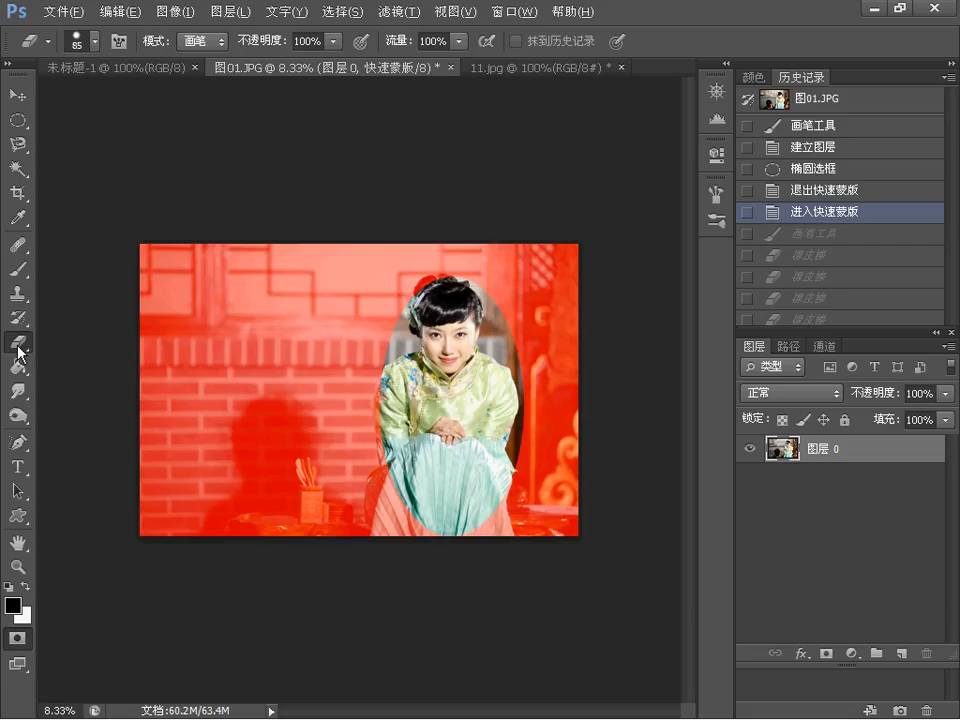
- Erase a rounded square ring from the mask over the wall with a 453-pixel Eraser and exit Quick Mask to get the selection
left_click(94, 41)
mouse_move(129, 97)
left_mouse_down()
mouse_move(162, 108)
mouse_move(178, 101)
left_mouse_up()
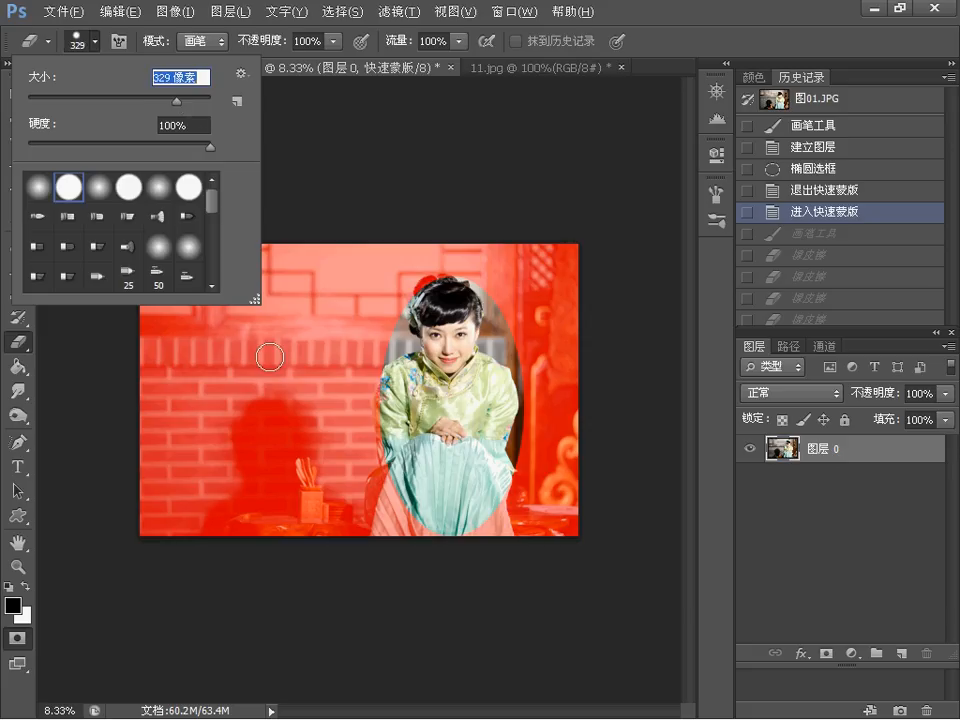
left_click(189, 98)
left_click(639, 19)
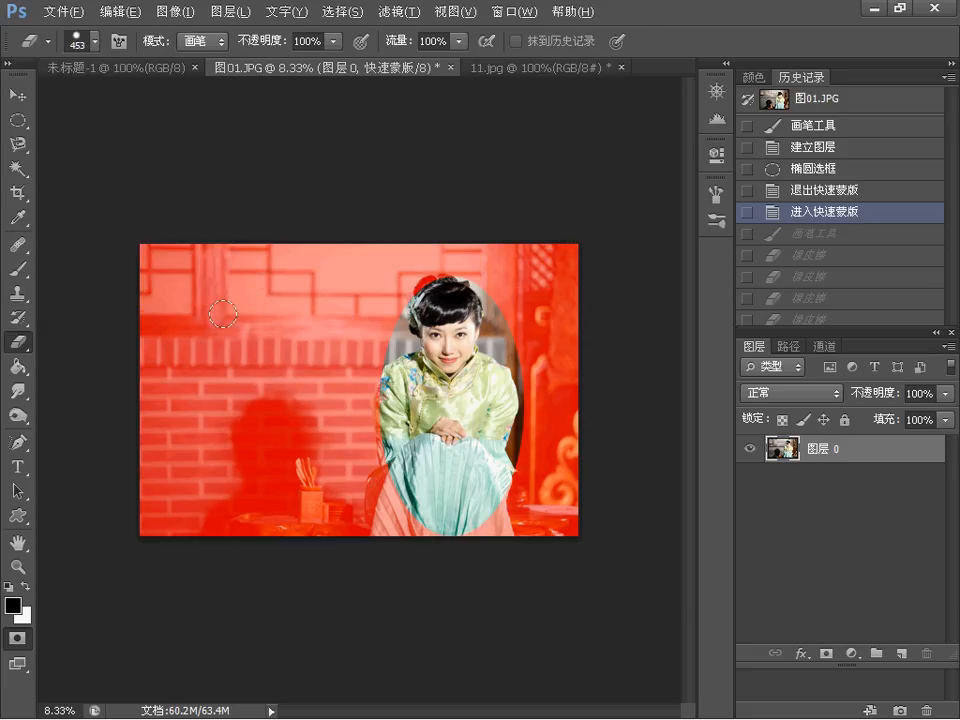
mouse_move(210, 313)
left_mouse_down()
mouse_move(299, 300)
mouse_move(301, 409)
mouse_move(203, 413)
mouse_move(208, 314)
left_mouse_up()
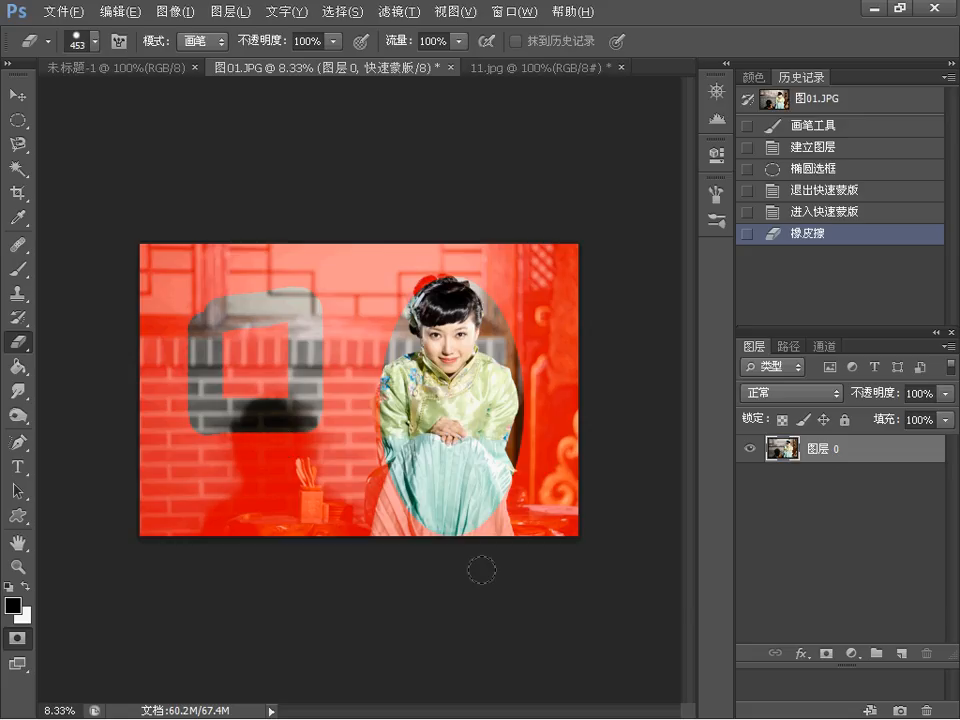
left_click(16, 642)
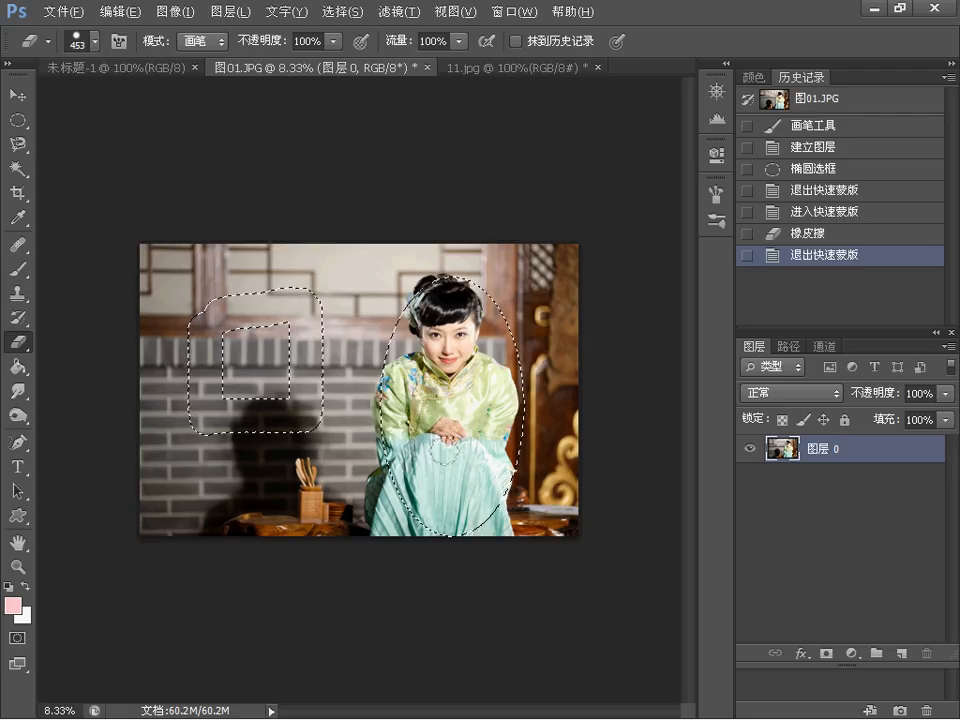
- Clear the selection and switch Quick Mask mode on, off and on again with nothing selected
key("ctrl+d")
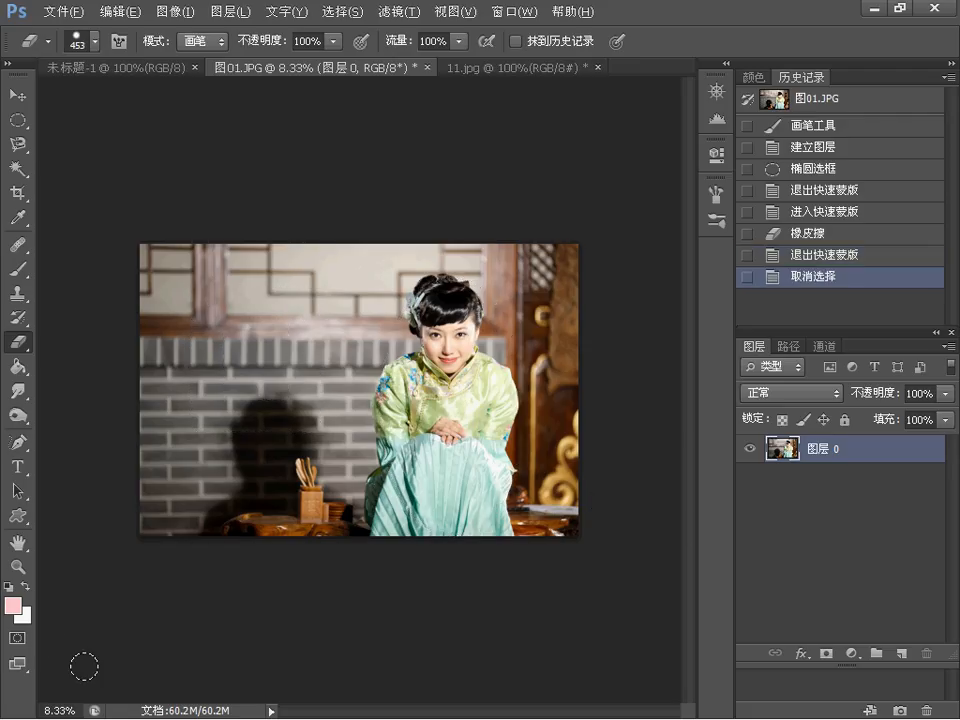
left_click(17, 638)
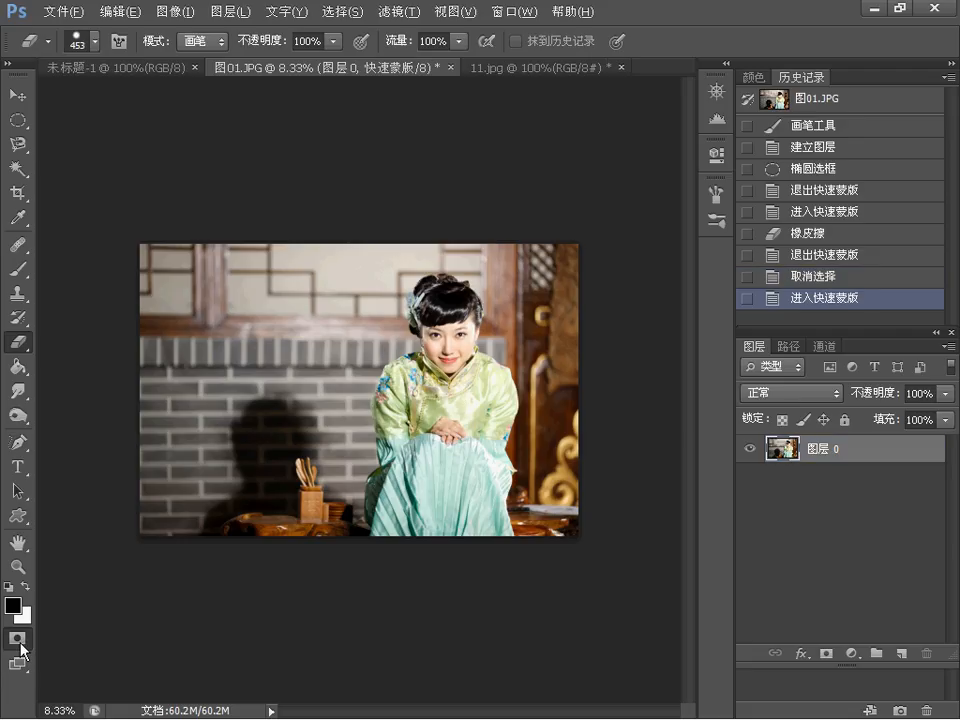
left_click(18, 640)
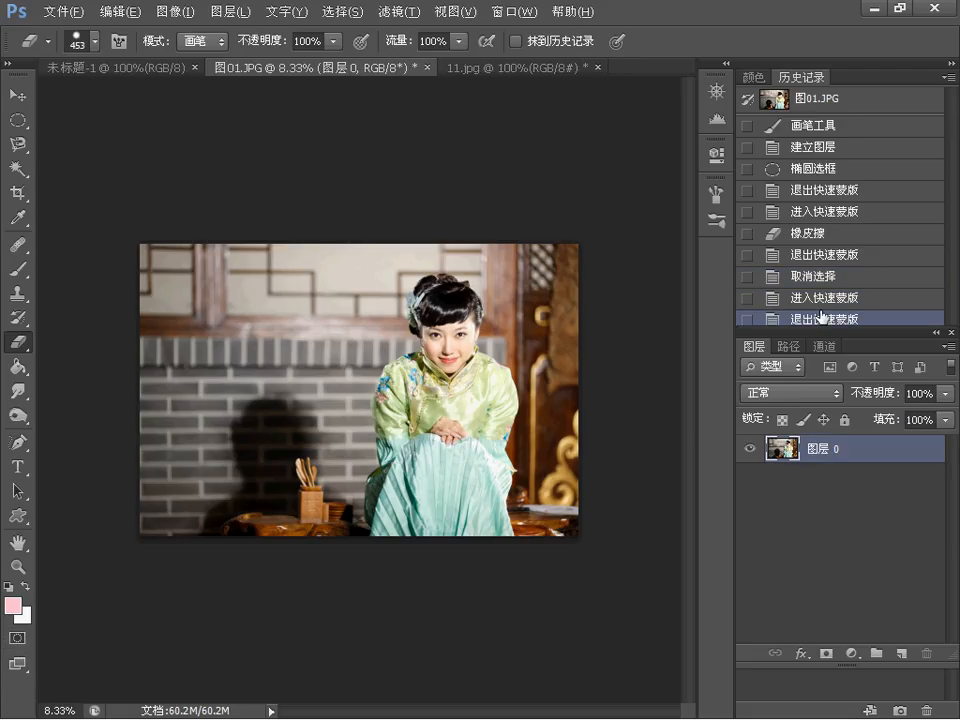
left_click(14, 642)
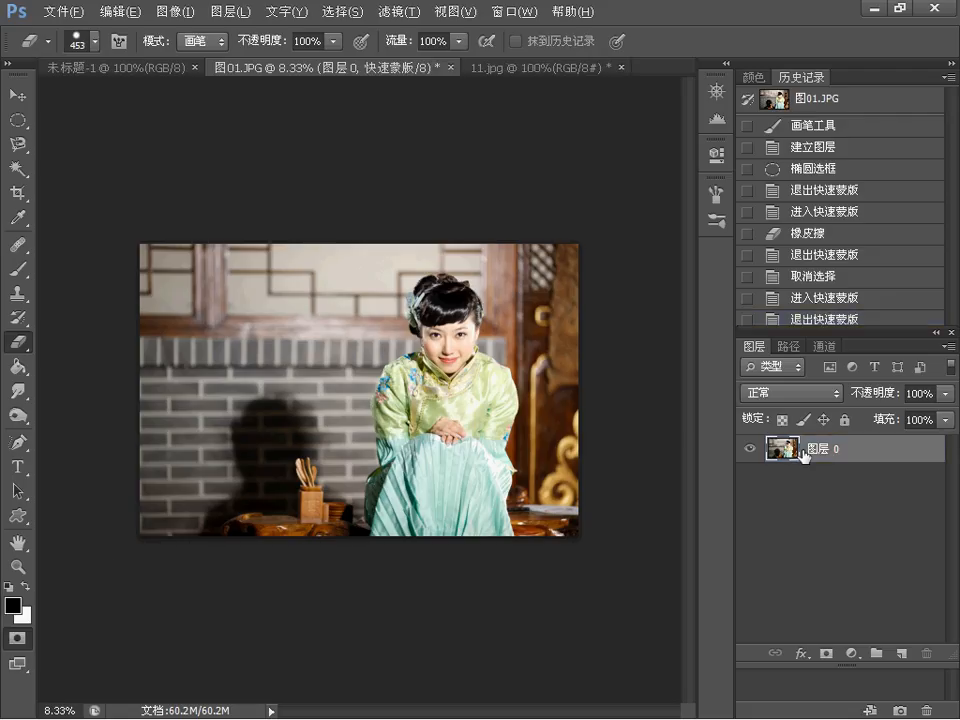
- Draw an elliptical marquee over the woman's face and upper body and show it as a Quick Mask
left_click(18, 120)
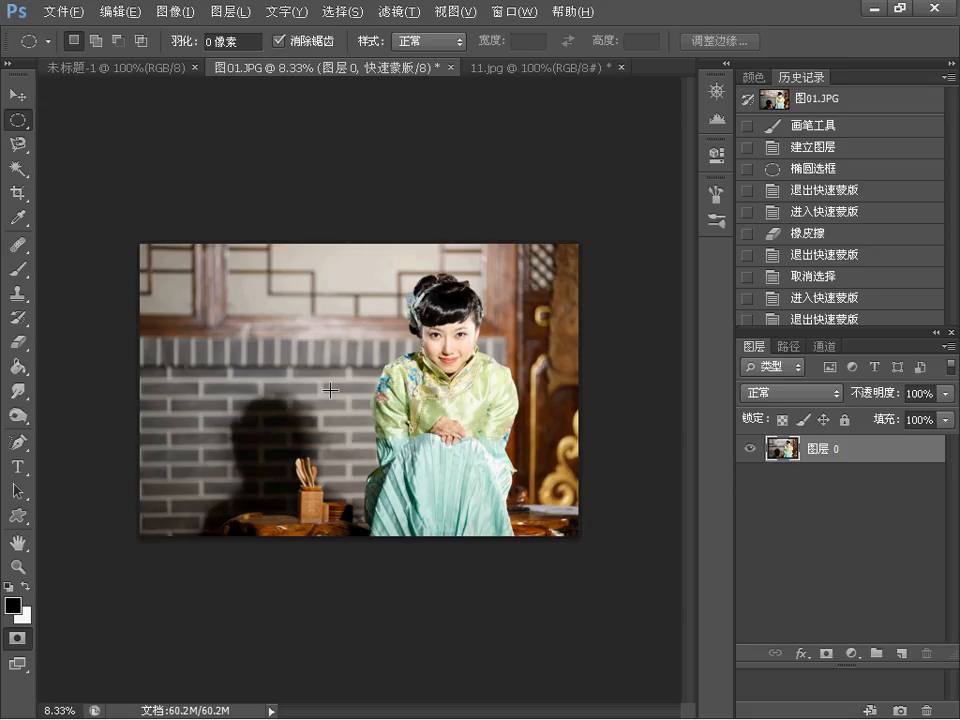
left_click_drag(412, 298, 515, 470)
left_click(16, 641)
left_click(18, 641)
left_click(20, 640)
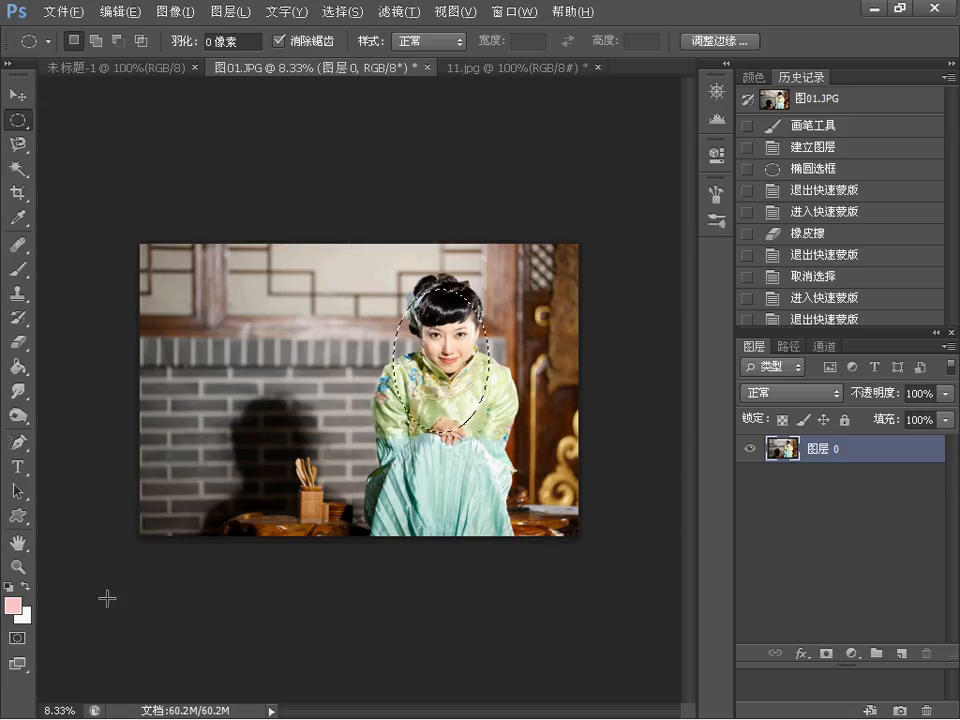
left_click(17, 638)
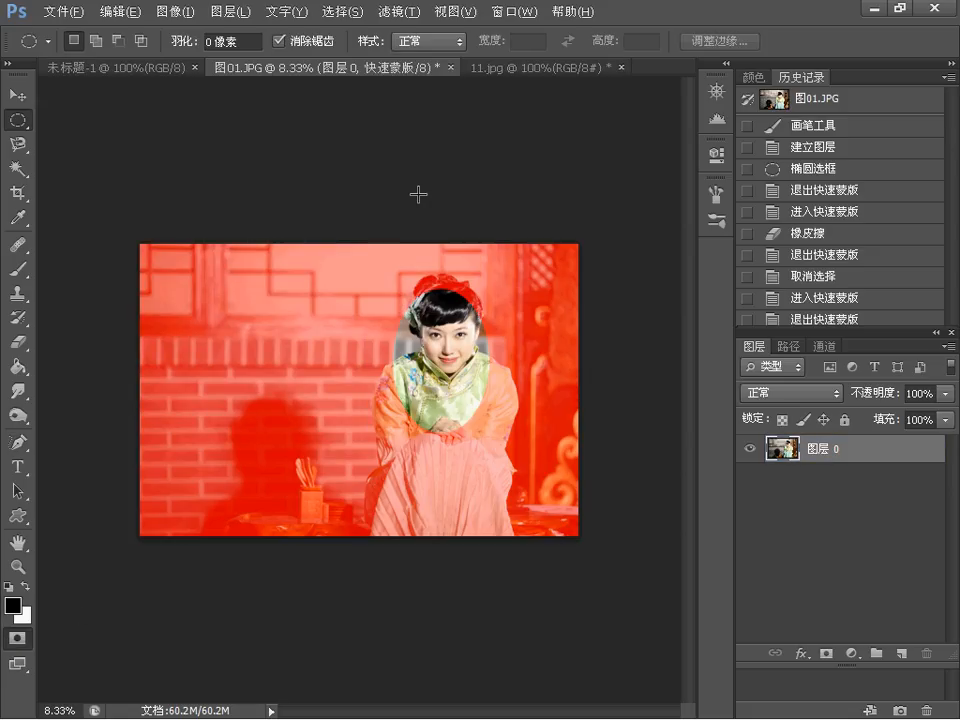
- Erase several thick strokes from the mask over the brick wall and exit Quick Mask to turn them into selections
left_click(18, 342)
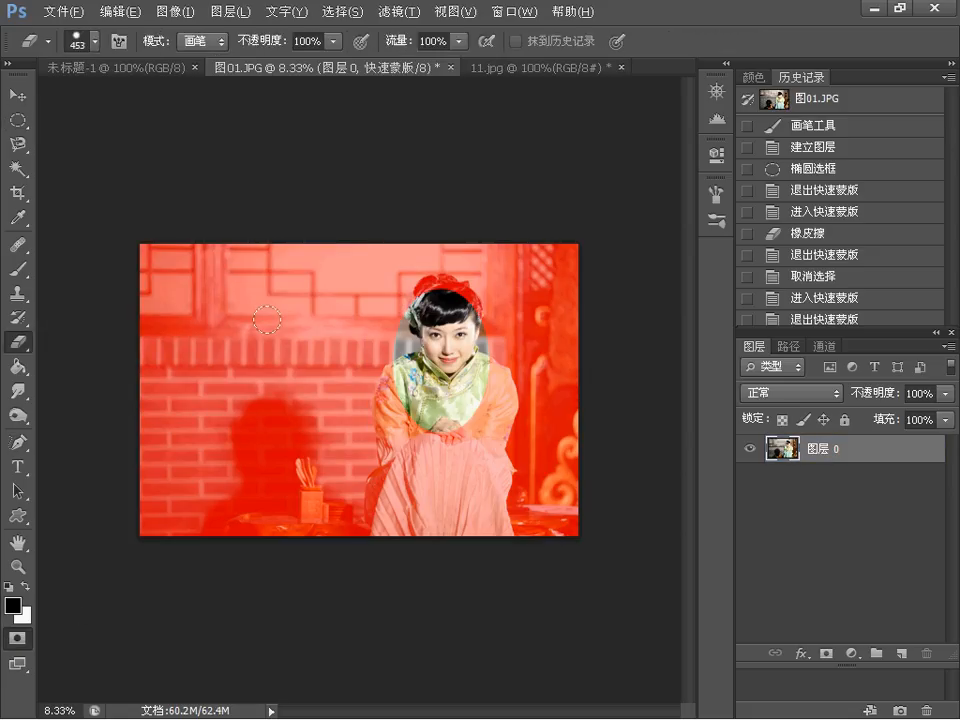
left_click(269, 319)
left_click_drag(235, 400, 316, 400)
left_click_drag(201, 437, 294, 574)
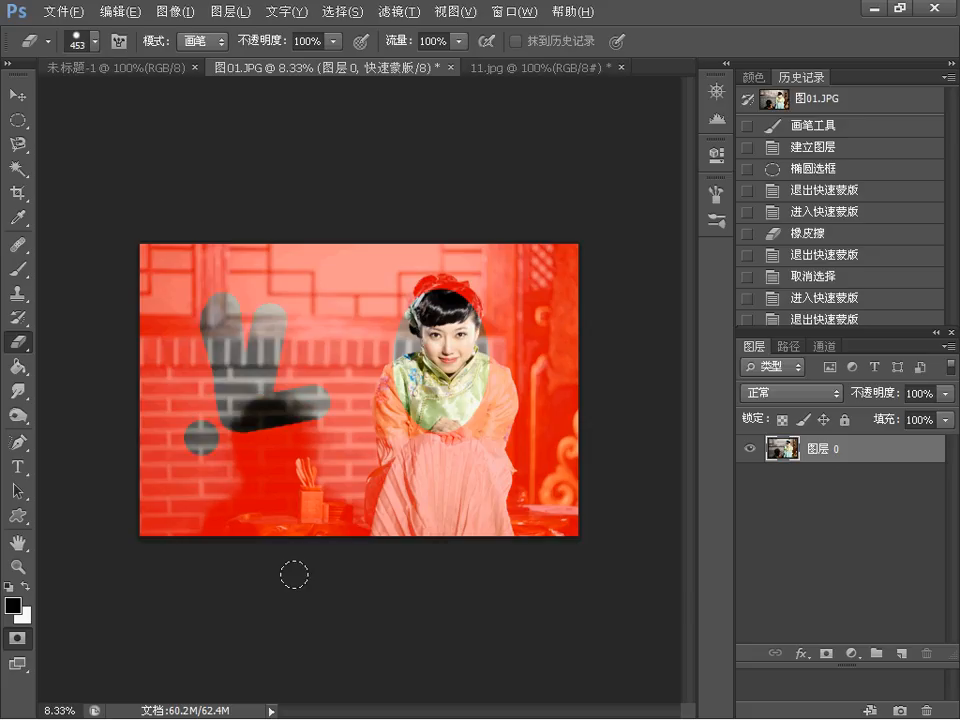
left_click(17, 638)
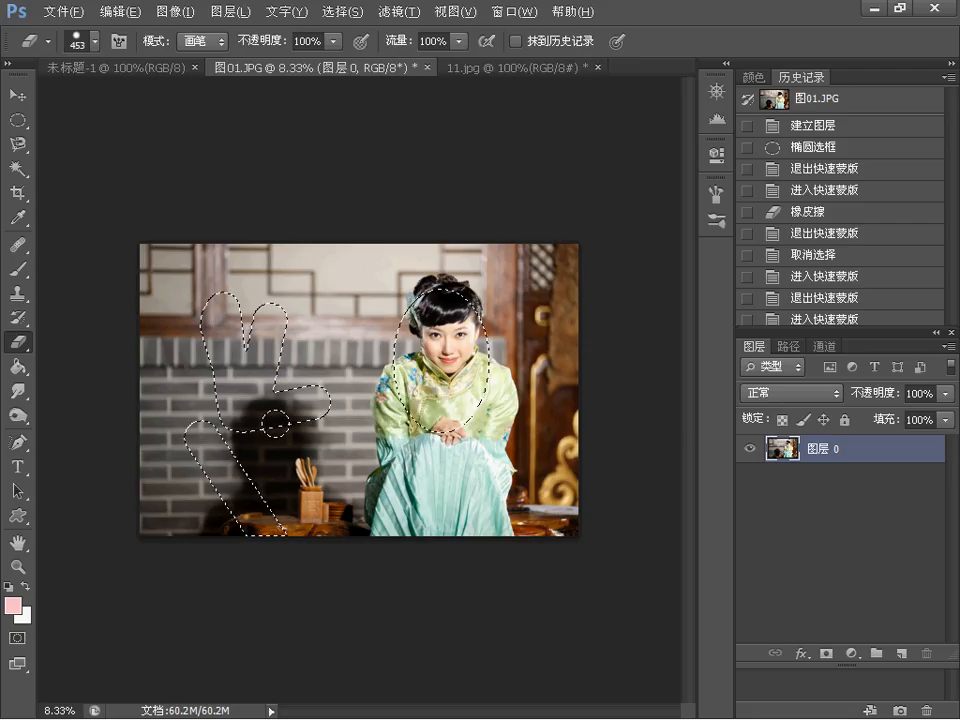
- Clear the selection and open the 抽出 (Extract) filter for the photo layer
key("alt+Tab")
key("ctrl+d")
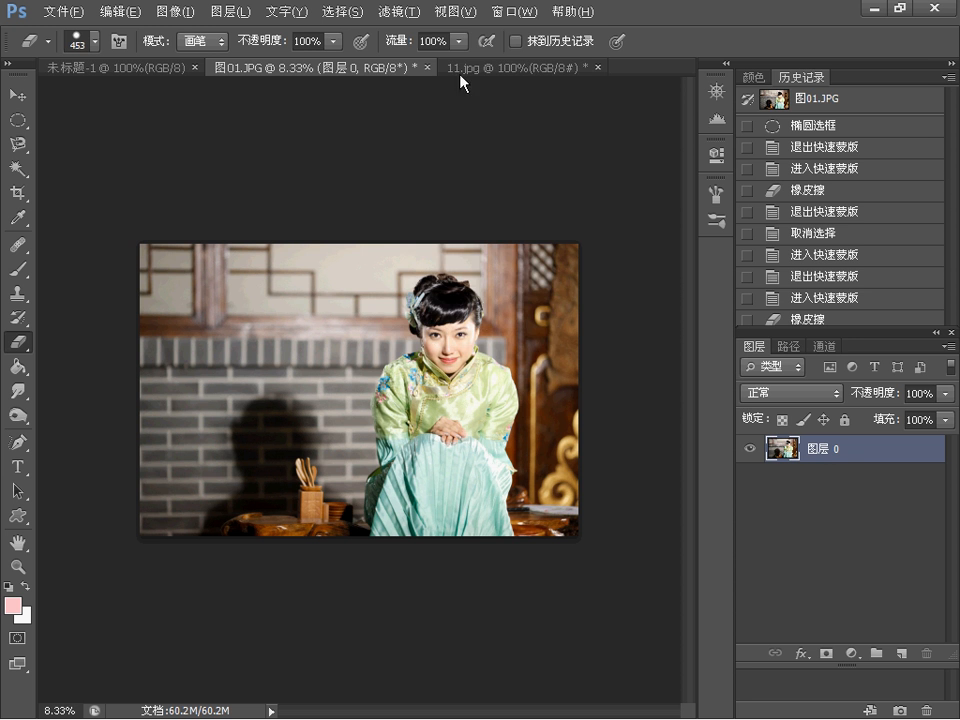
left_click(398, 13)
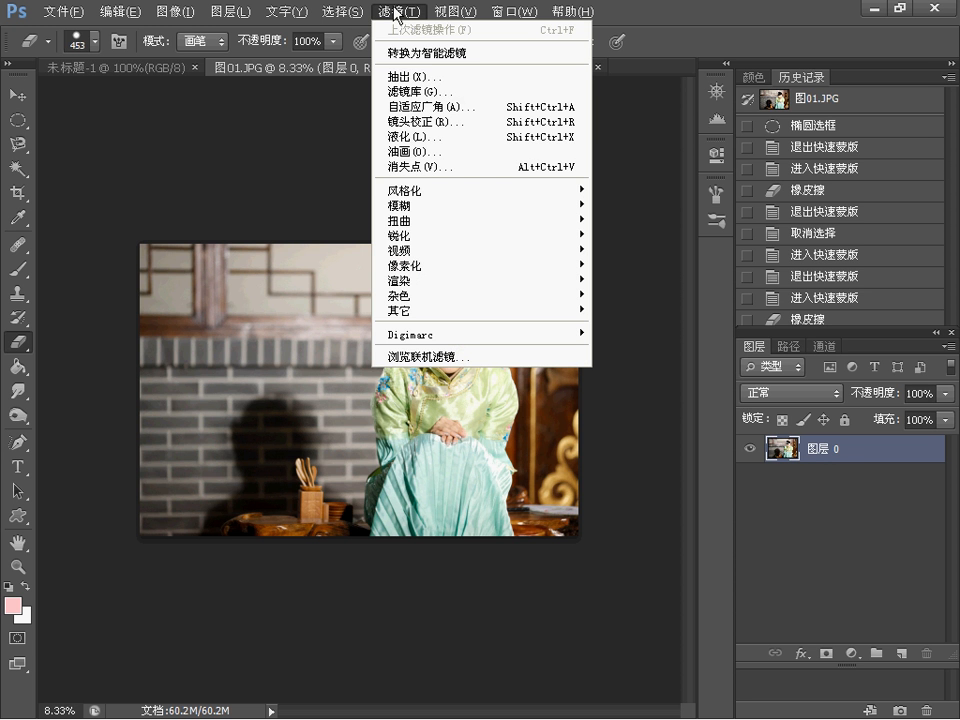
left_click(409, 78)
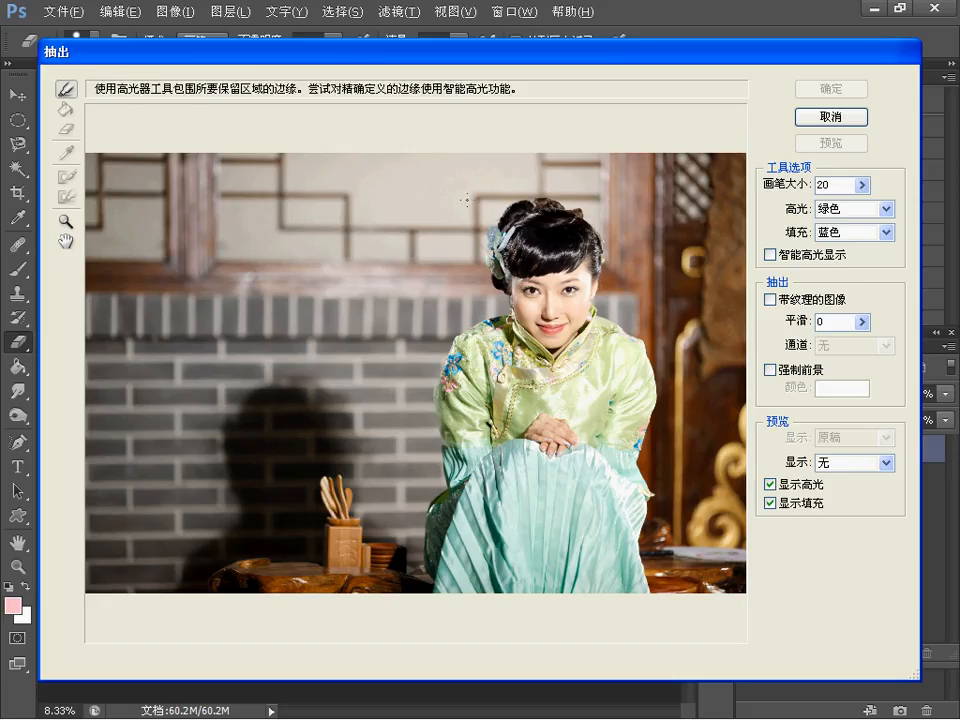
- Set the edge highlighter's brush size to 337 and outline the woman with a closed green highlight along the photo's lower edge
left_click(862, 185)
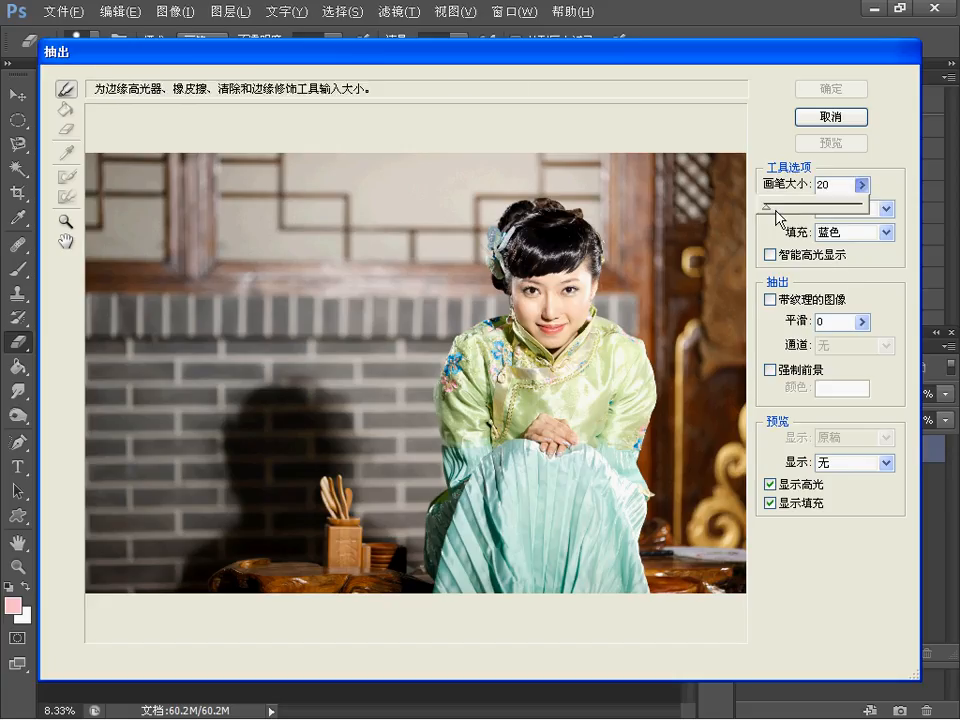
mouse_move(777, 210)
left_mouse_down()
mouse_move(812, 216)
mouse_move(797, 214)
left_mouse_up()
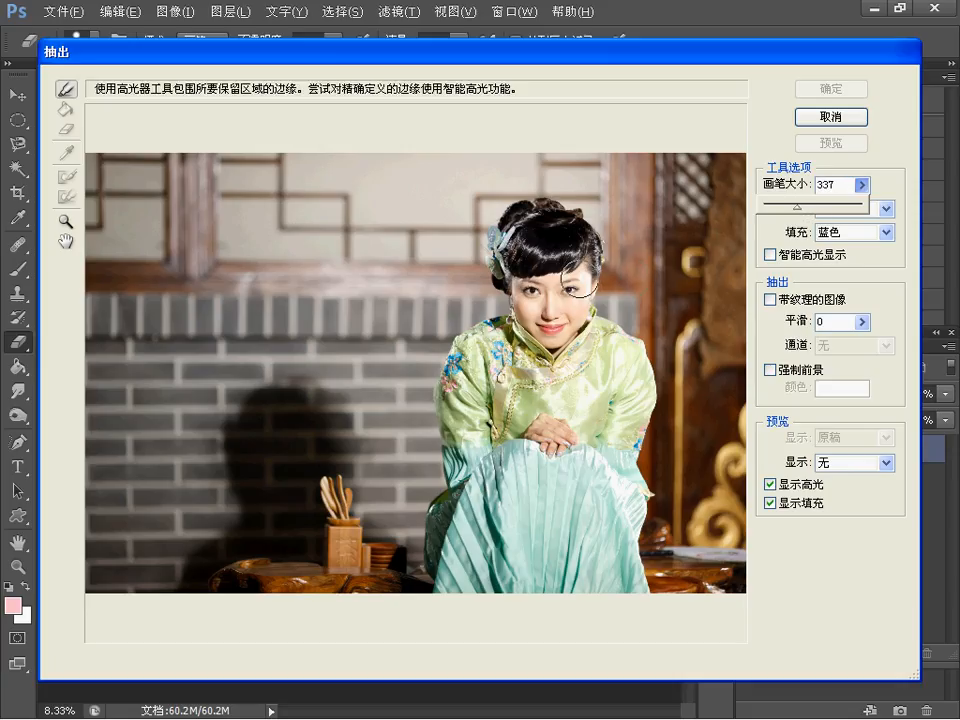
left_click(657, 61)
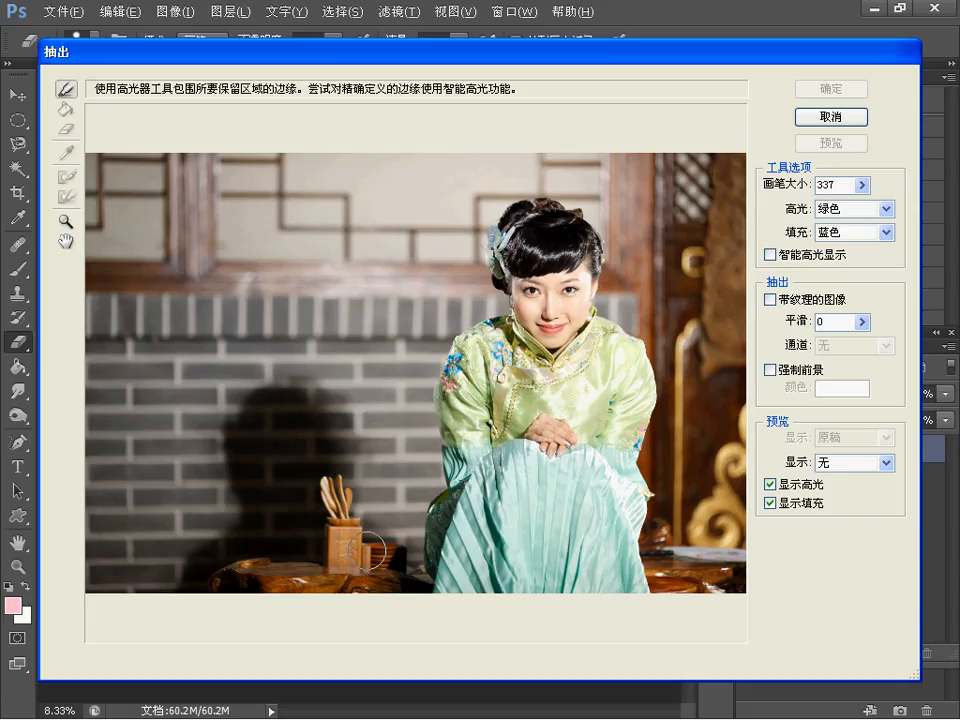
mouse_move(380, 580)
left_mouse_down()
mouse_move(387, 452)
mouse_move(407, 348)
mouse_move(450, 228)
mouse_move(532, 171)
mouse_move(594, 177)
mouse_move(651, 274)
mouse_move(684, 503)
mouse_move(663, 580)
mouse_move(550, 592)
mouse_move(372, 584)
left_mouse_up()
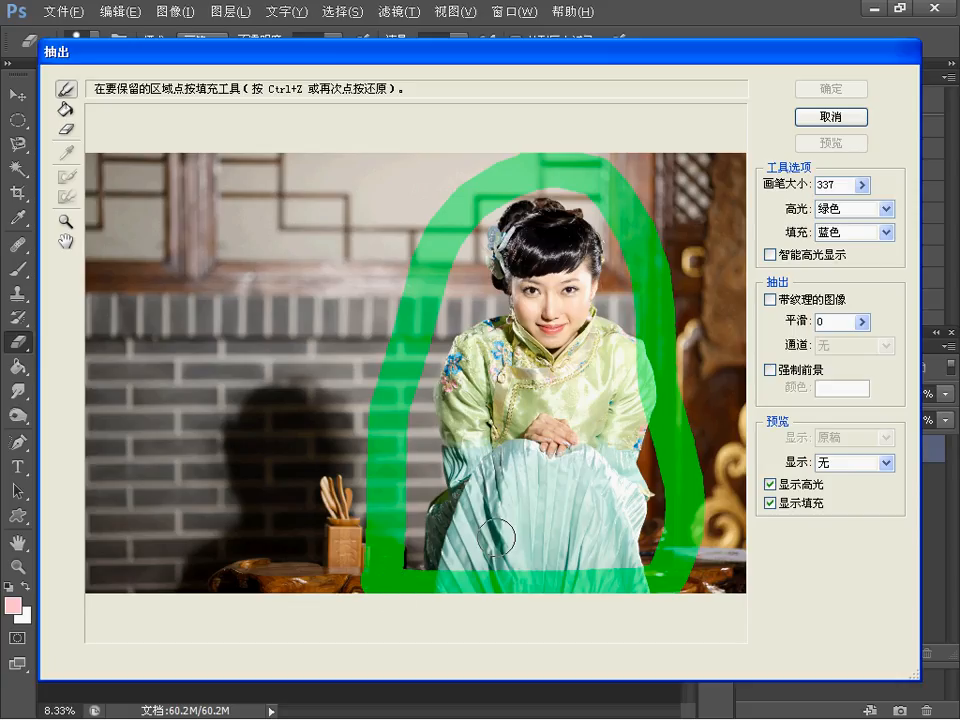
- Fill the area inside the green highlight around the woman and apply the extraction
left_click(65, 110)
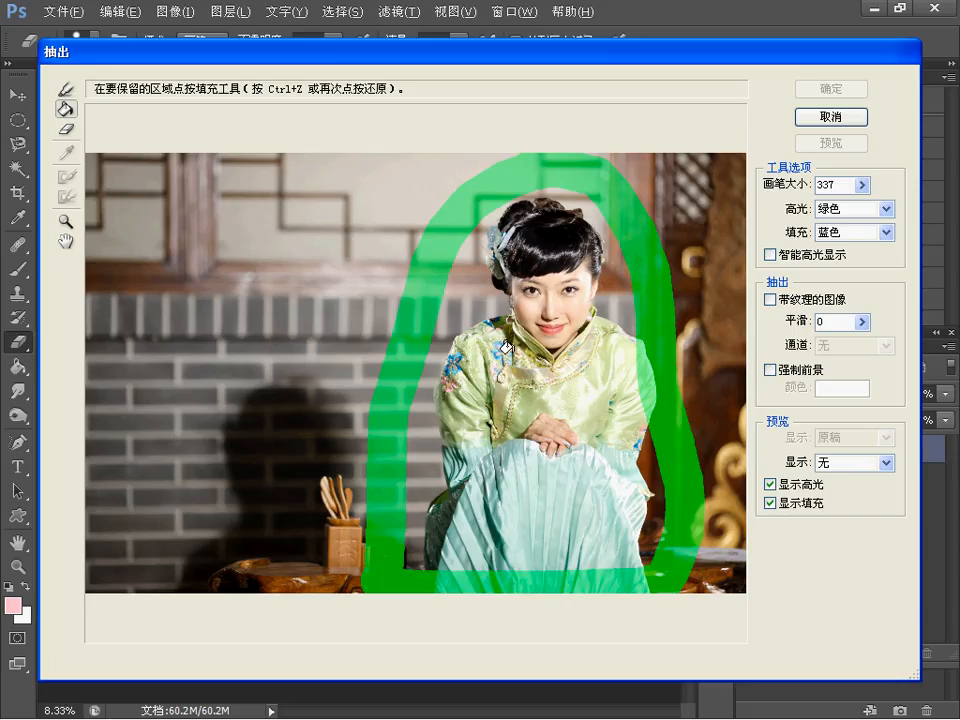
left_click(505, 352)
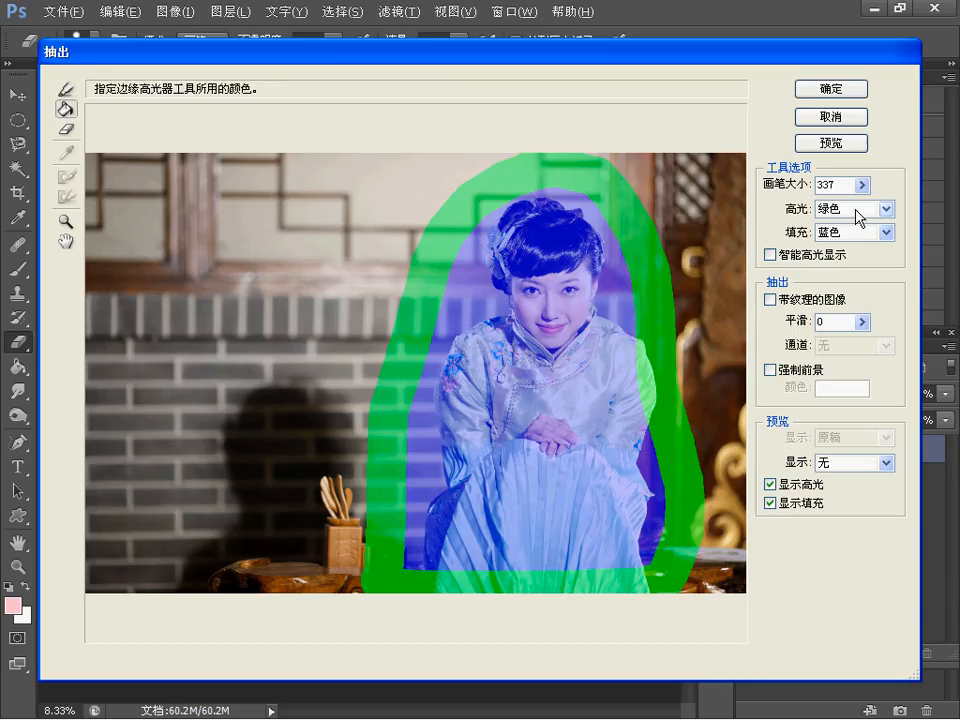
left_click(830, 89)
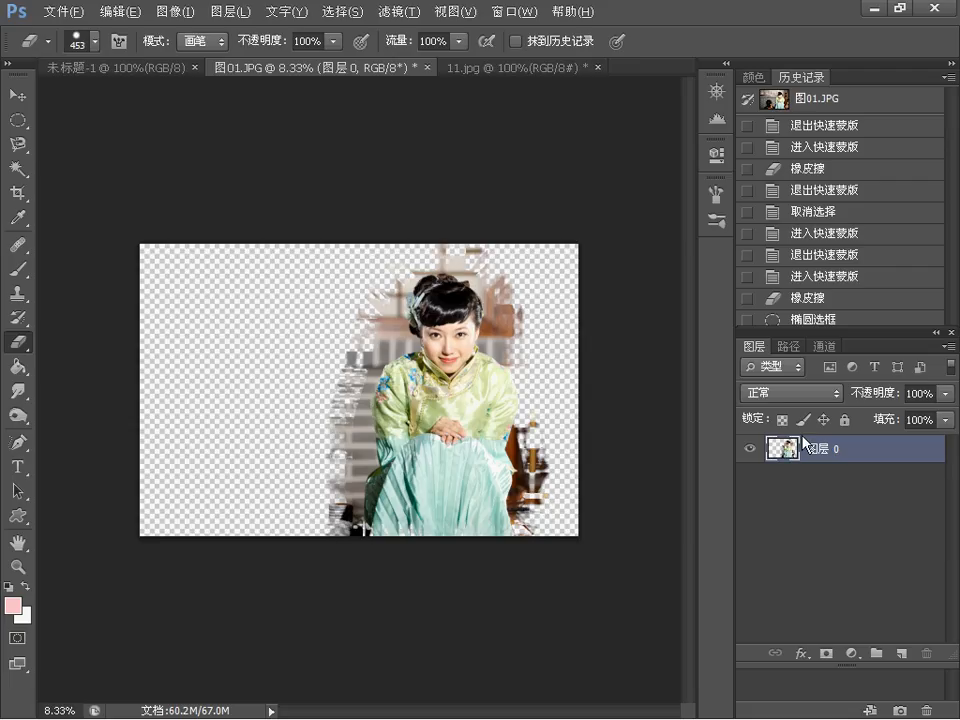
- Restore the photo to its original history snapshot and reopen the 抽出 (Extract) filter
left_click(810, 104)
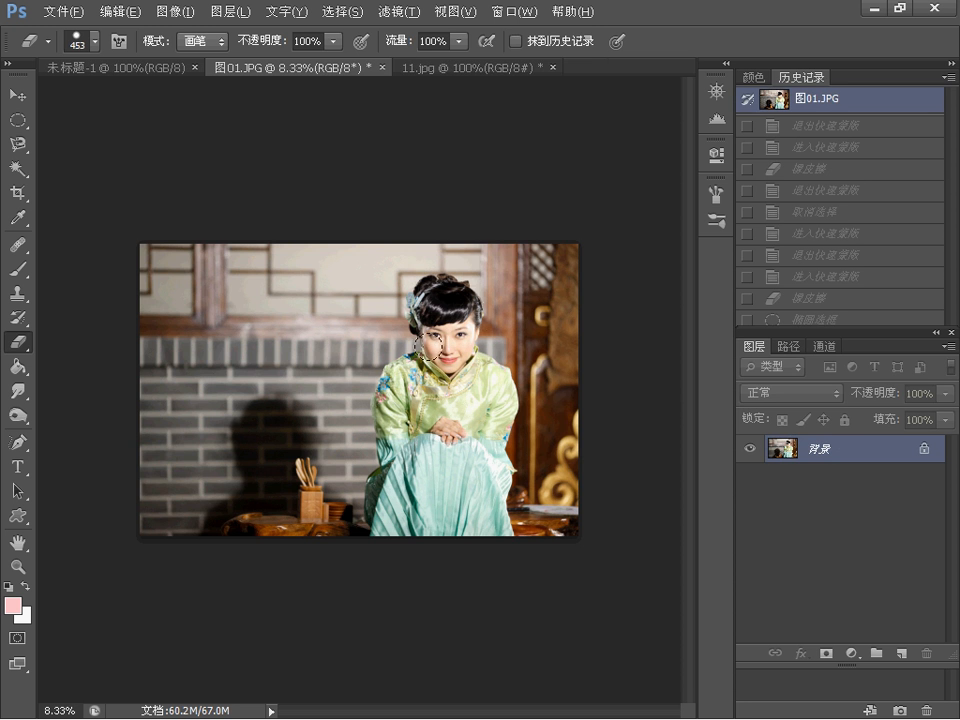
left_click(394, 12)
left_click(312, 63)
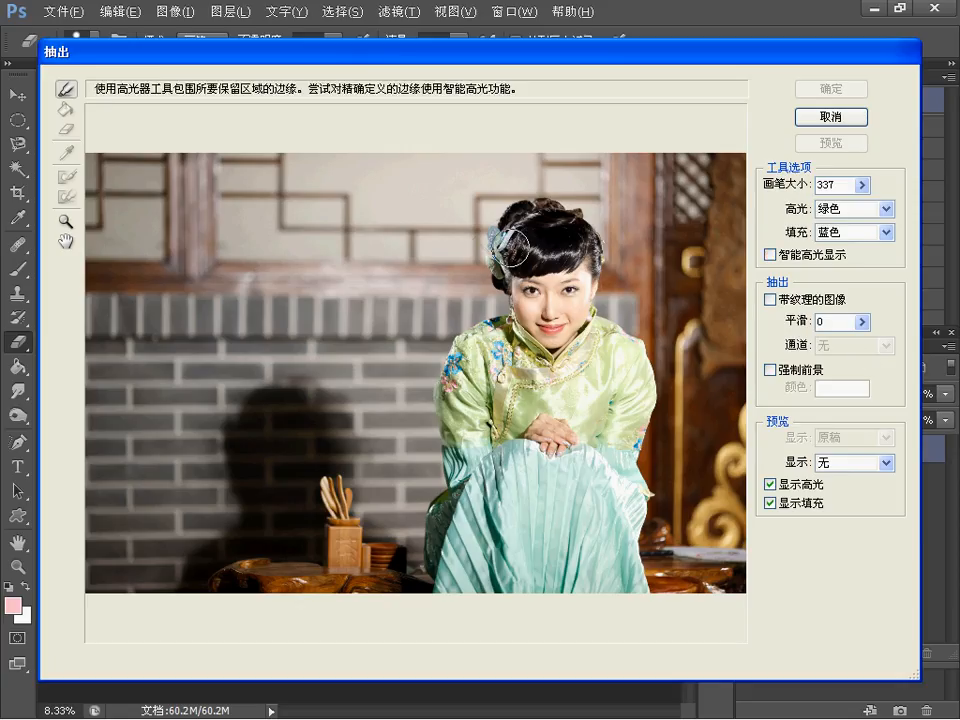
- Keep 绿色 (green) as the edge highlight colour and set the extraction's smoothing (平滑) to 100
left_click(848, 210)
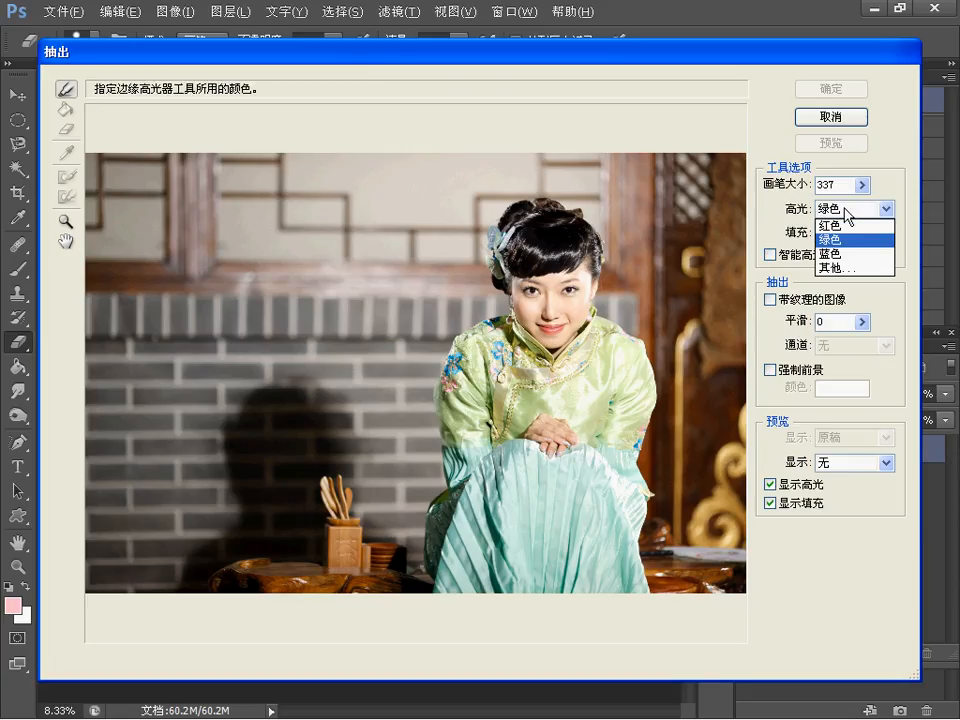
left_click(820, 239)
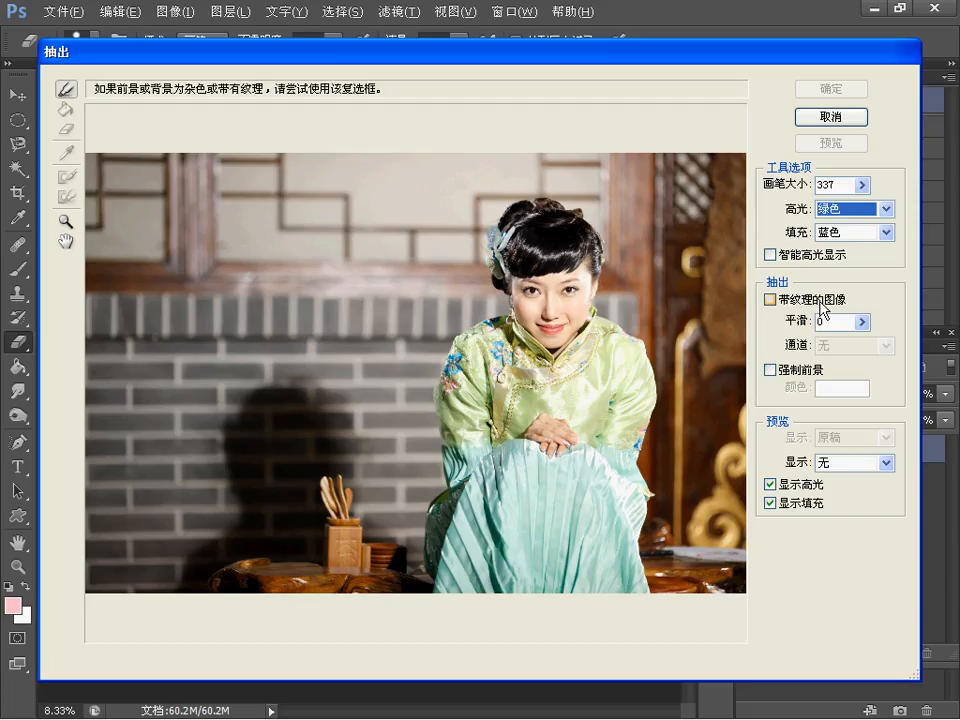
left_click(862, 322)
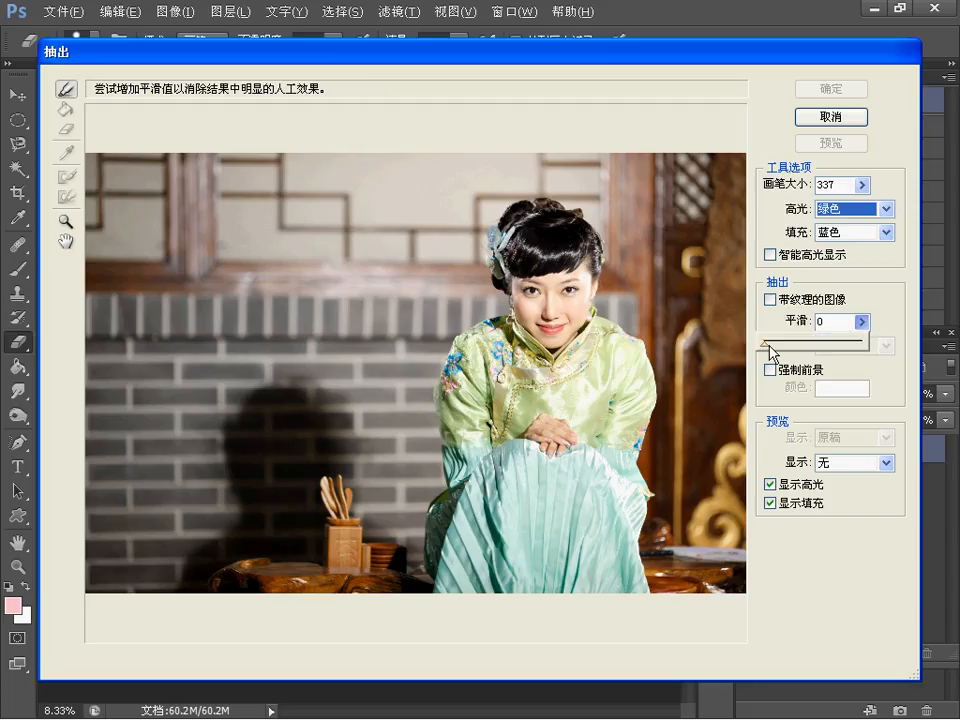
left_click_drag(766, 350, 866, 345)
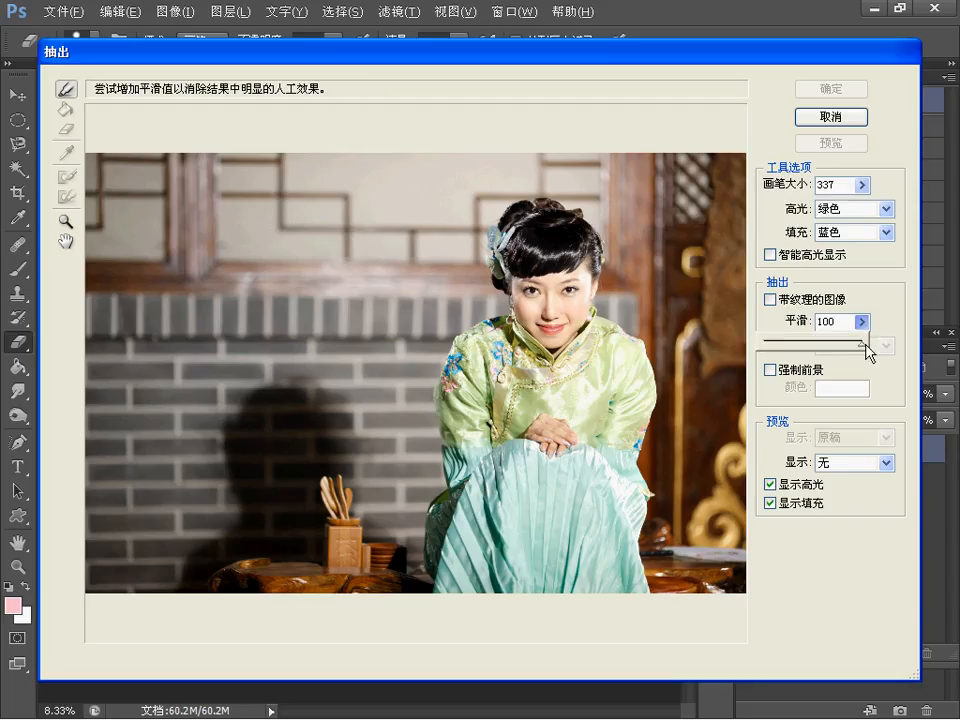
- Switch the 带纹理的图像 and 强制前景 options on and off again, and view the preview's background display choices
left_click(770, 300)
left_click(770, 300)
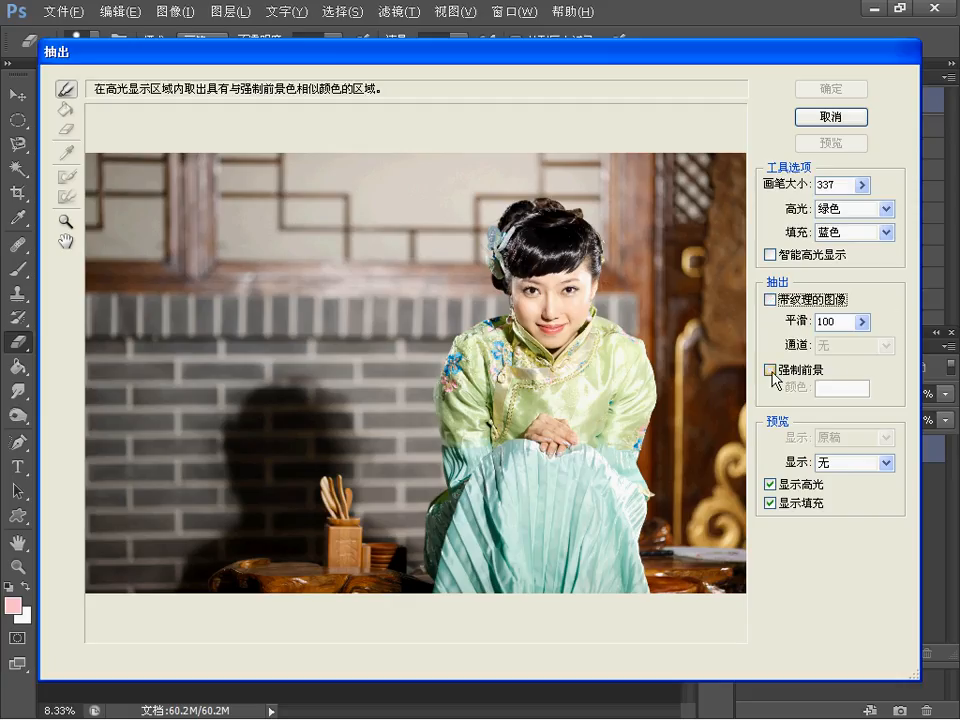
left_click(771, 372)
left_click(771, 372)
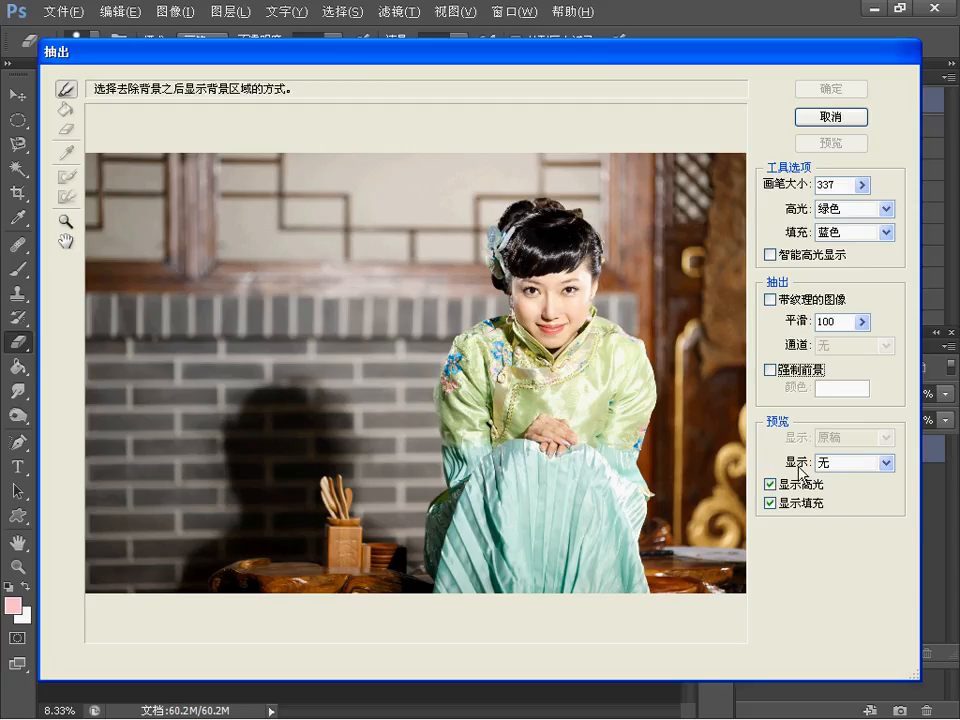
left_click(885, 462)
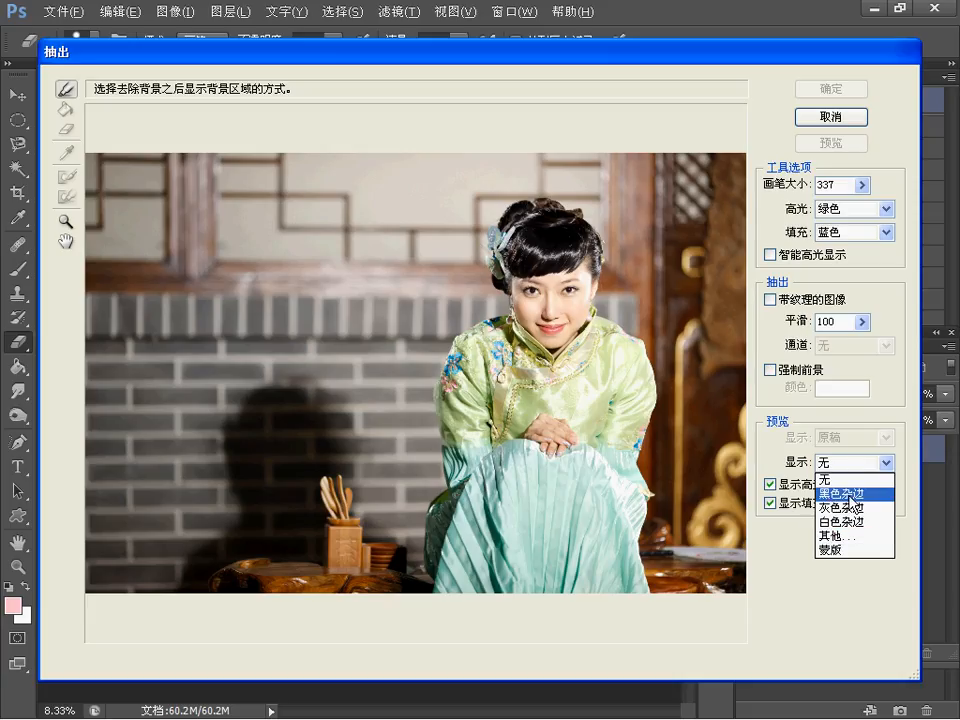
left_click(791, 541)
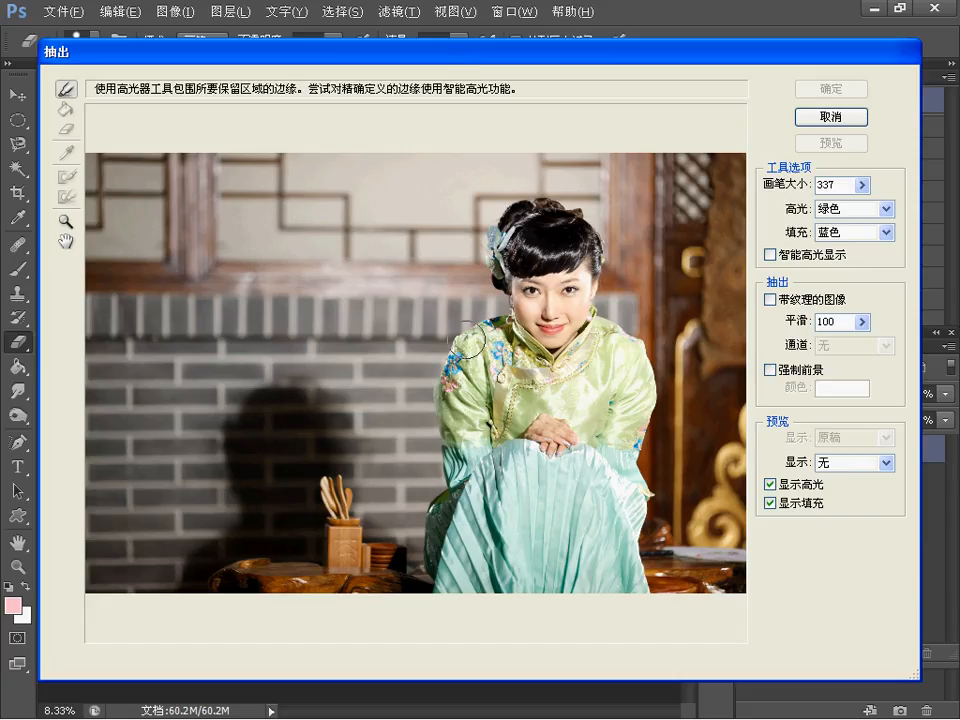
- Outline the woman with a green highlight from the photo's lower edge over her head and back down, and fill the enclosed area
mouse_move(420, 592)
left_mouse_down()
mouse_move(440, 455)
mouse_move(440, 342)
mouse_move(457, 280)
mouse_move(530, 184)
mouse_move(581, 203)
mouse_move(646, 324)
mouse_move(660, 602)
left_mouse_up()
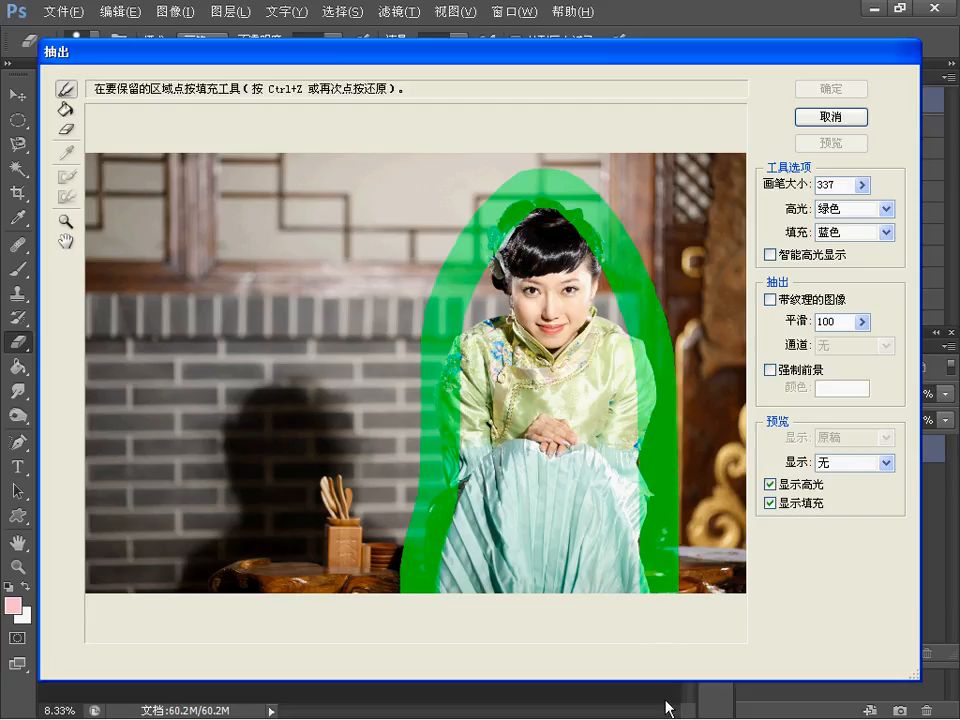
left_click(66, 108)
left_click(535, 357)
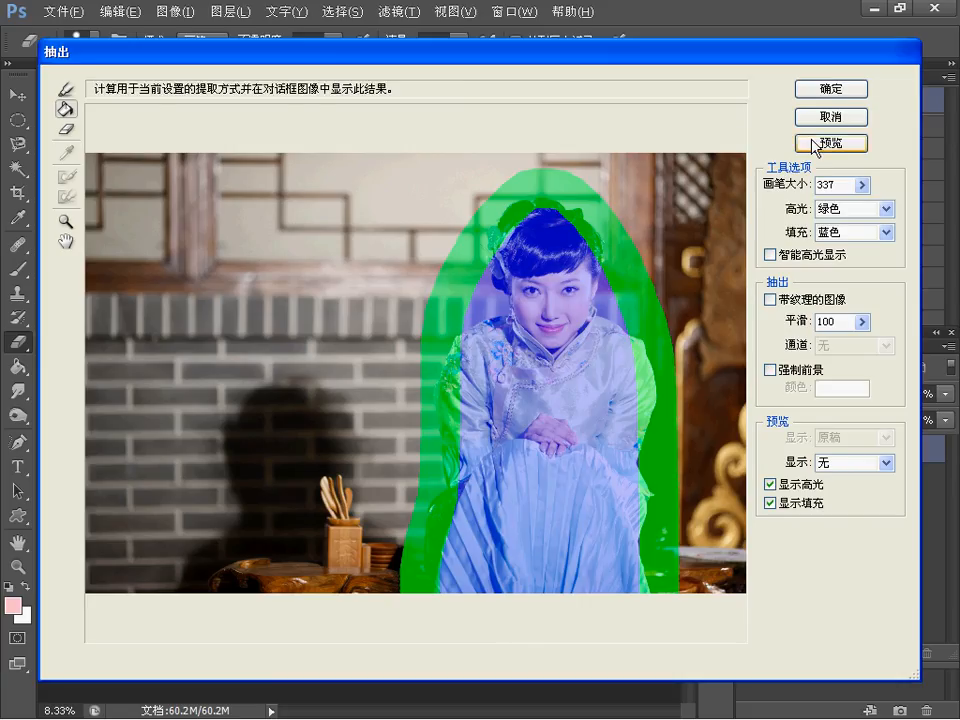
- Erase a bit of the highlight's outer edge at the brick wall, refill the enclosed area and apply the extraction
left_click(64, 132)
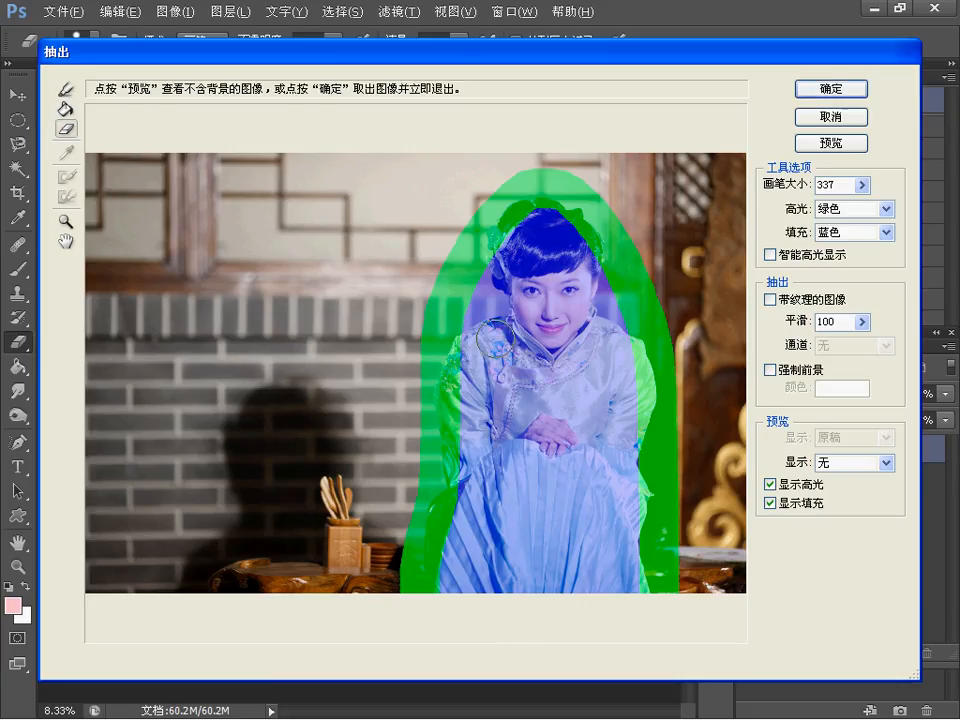
left_click(429, 307)
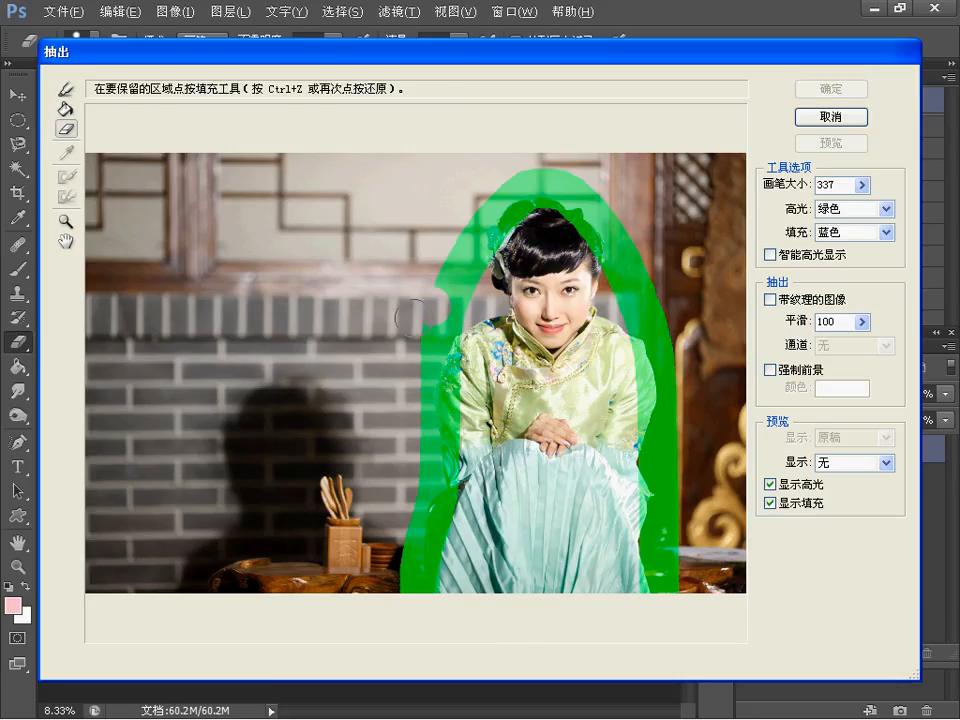
left_click(65, 108)
left_click(470, 350)
left_click(832, 90)
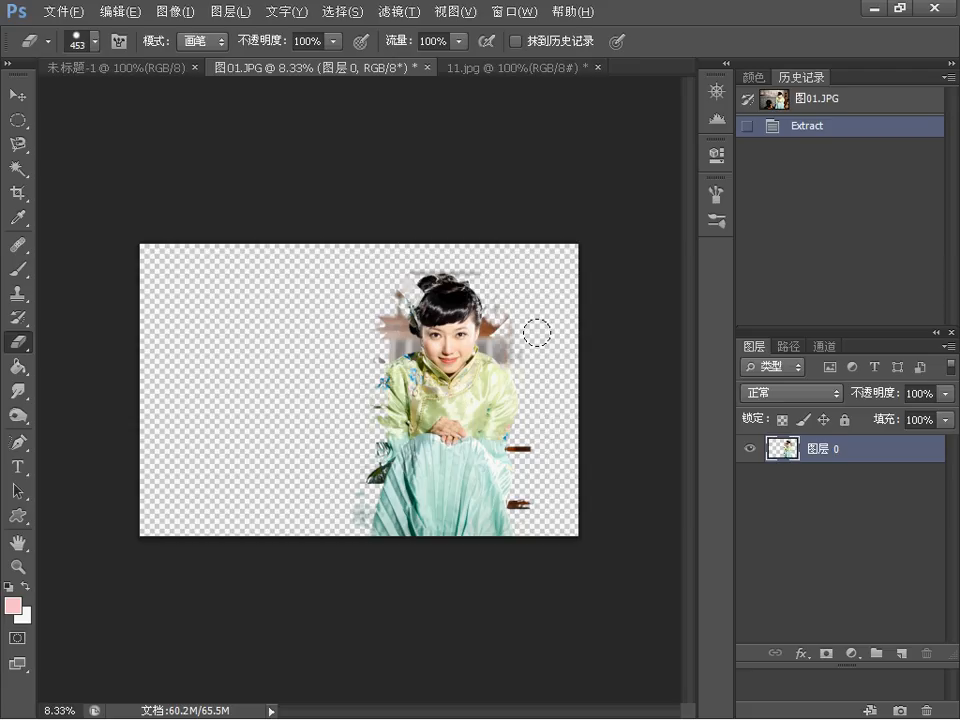
- Restore the photo to its original history snapshot and switch to the Quick Selection tool
key("alt+Tab")
left_click(805, 104)
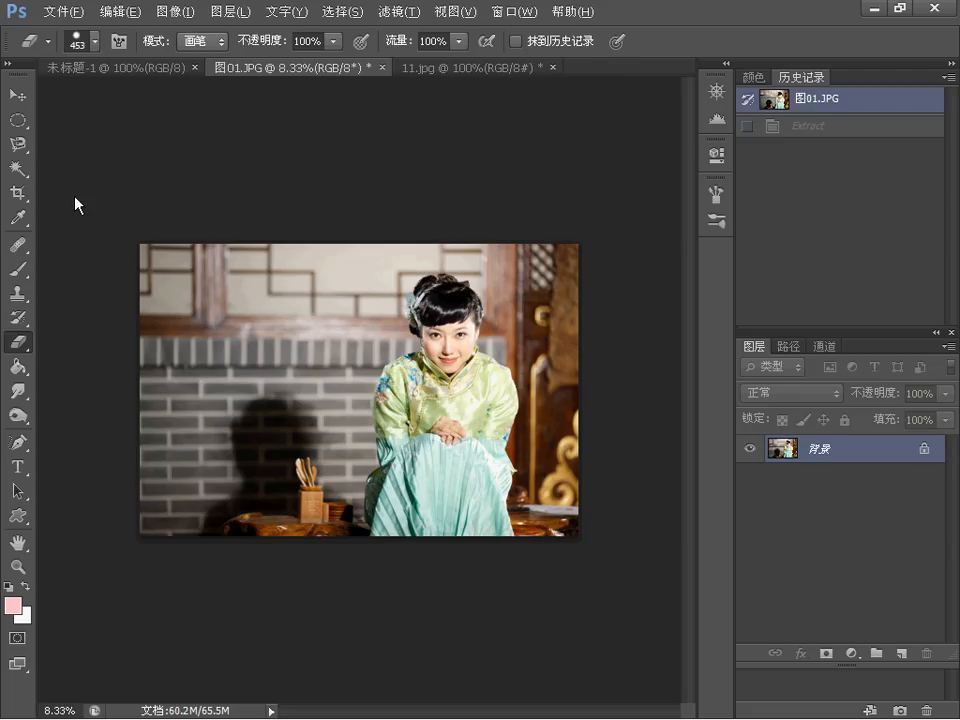
left_click(18, 170)
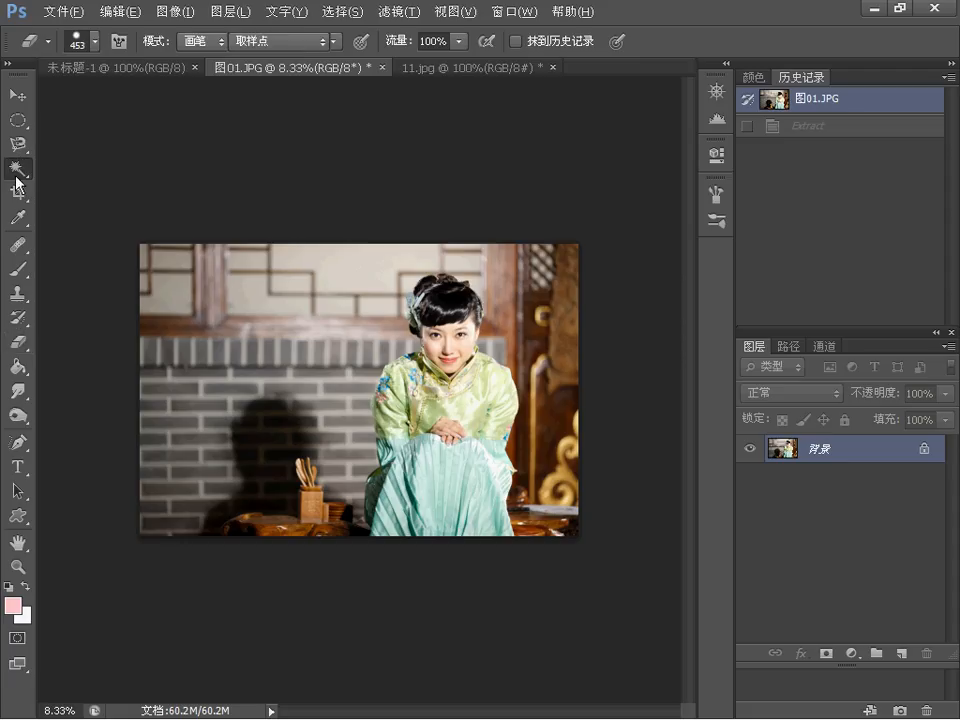
left_click(88, 172)
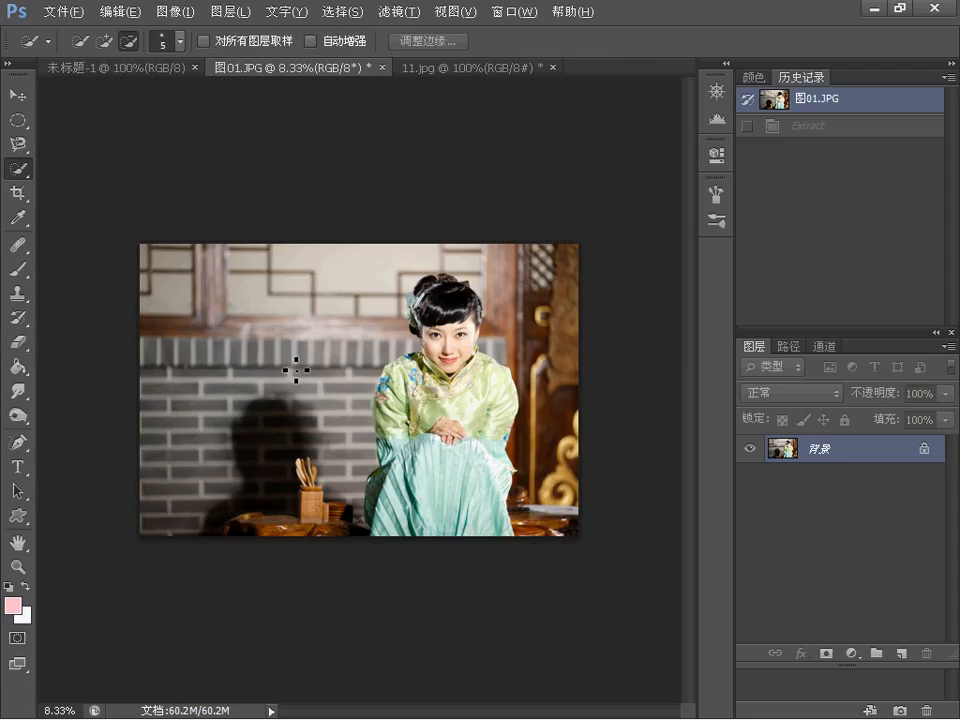
- Quick-select the pale window pane left of the woman and, in add mode, add a thin stroke at the neighbouring window
left_click(247, 278)
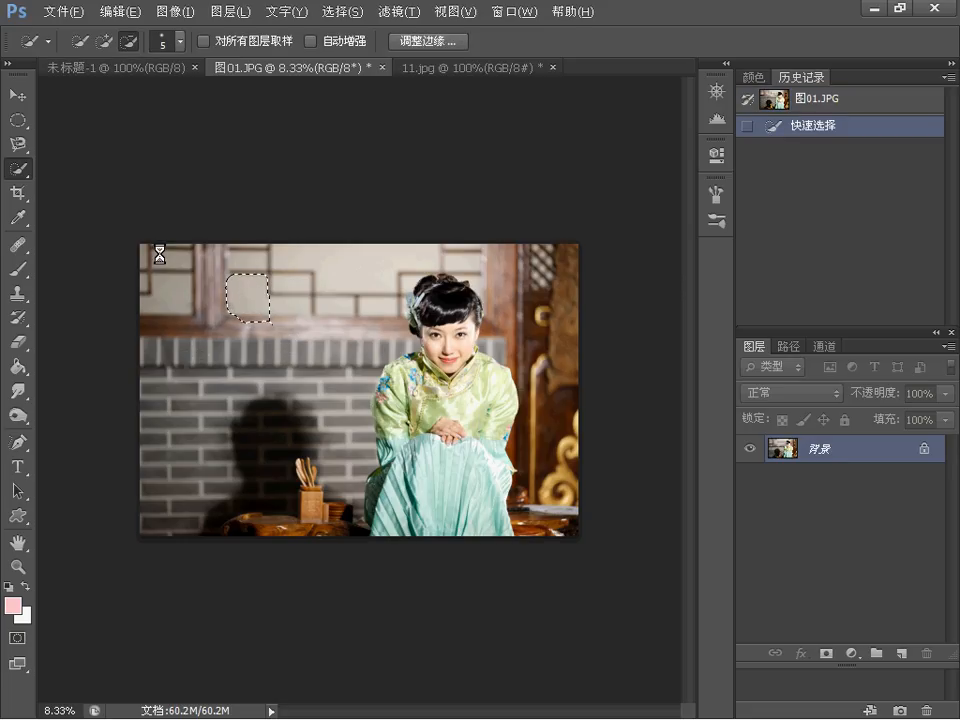
left_click(165, 260)
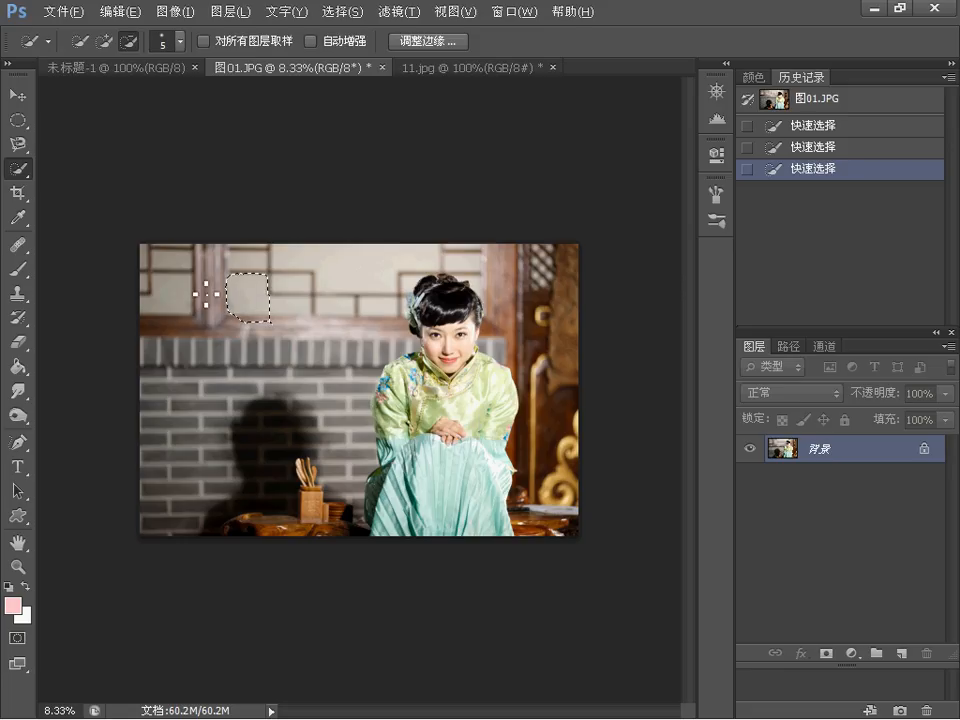
left_click(104, 41)
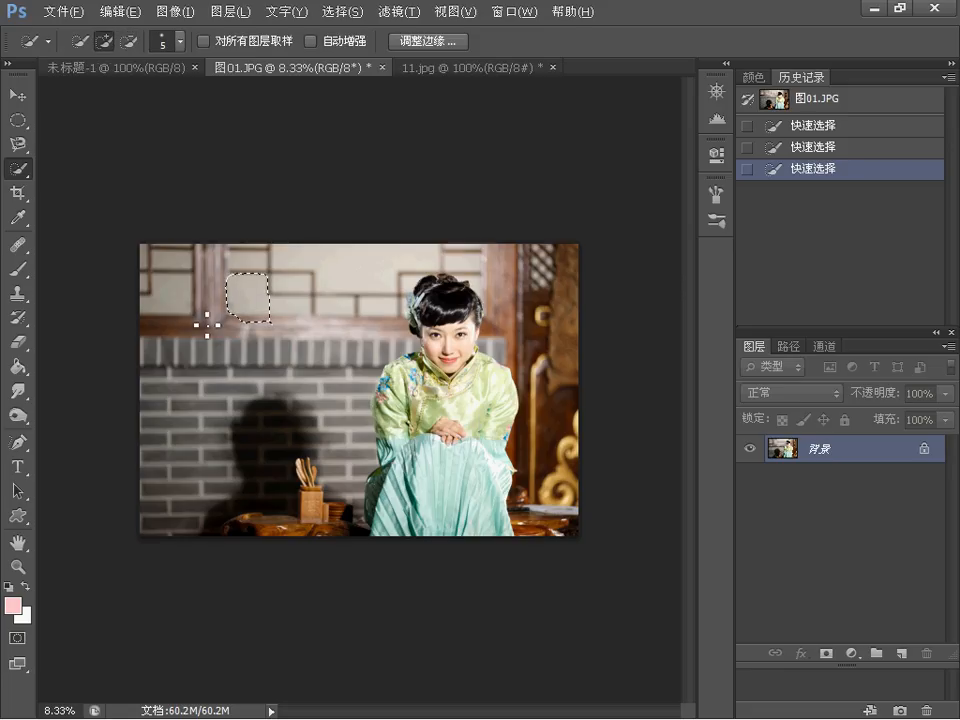
left_click_drag(180, 300, 182, 320)
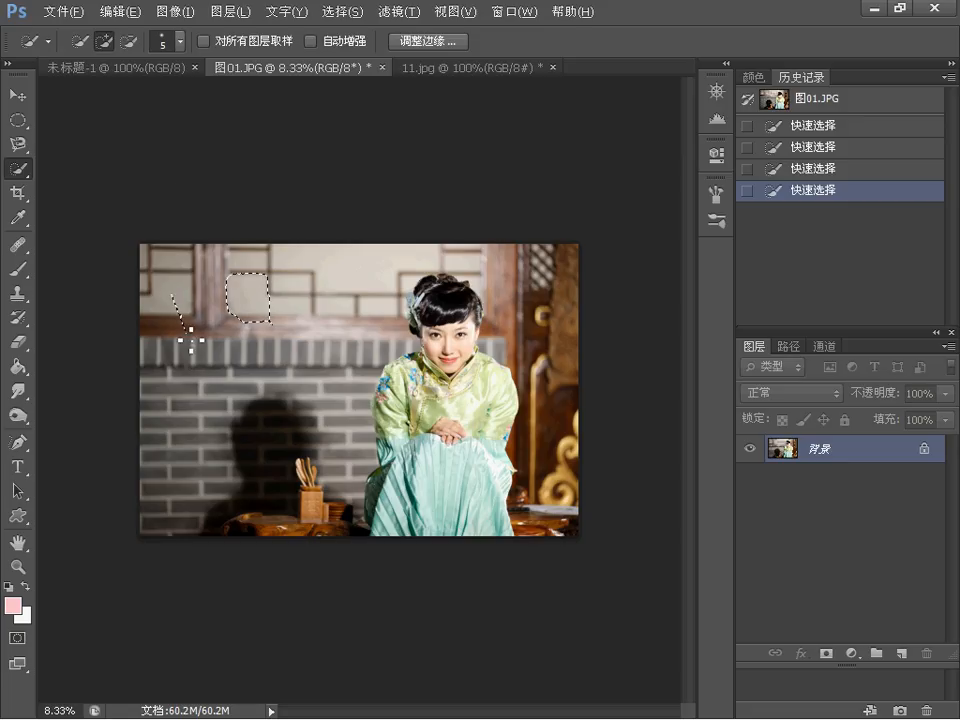
- Set the Quick Selection brush size to 20 px and add the lattice, upper brick wall and the background around the woman
left_click(180, 40)
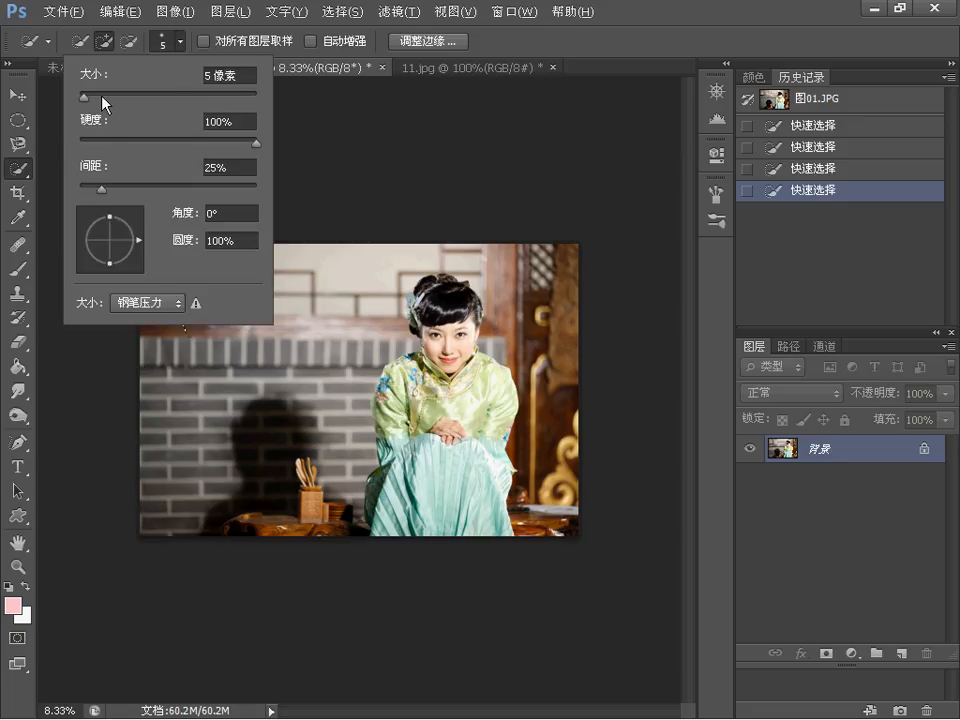
left_click_drag(86, 97, 97, 96)
left_click(603, 72)
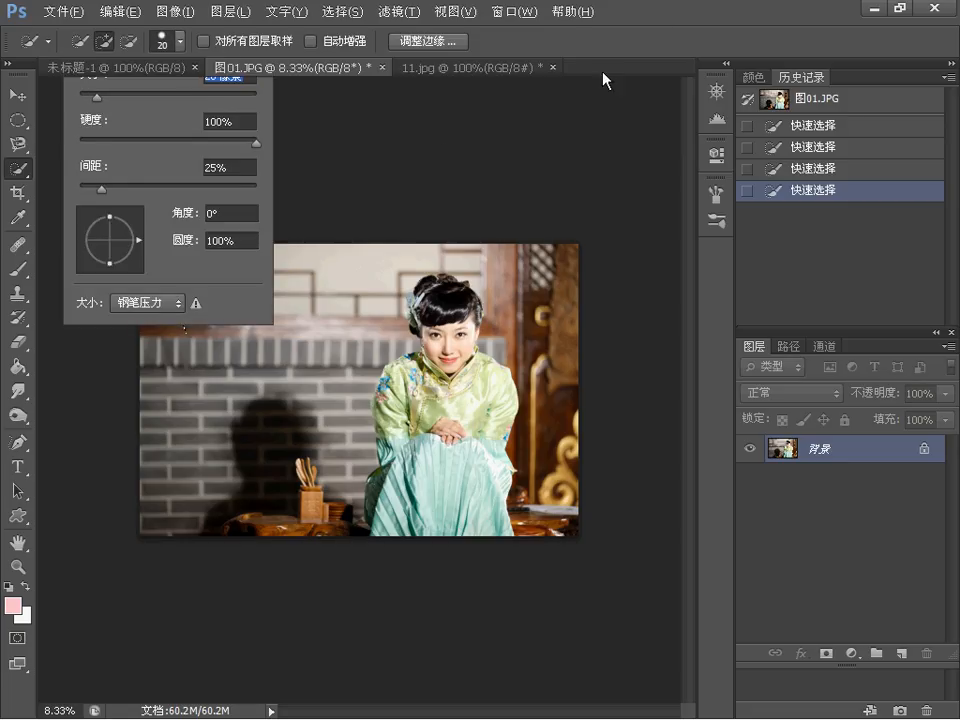
mouse_move(218, 320)
left_mouse_down()
mouse_move(231, 380)
mouse_move(217, 430)
left_mouse_up()
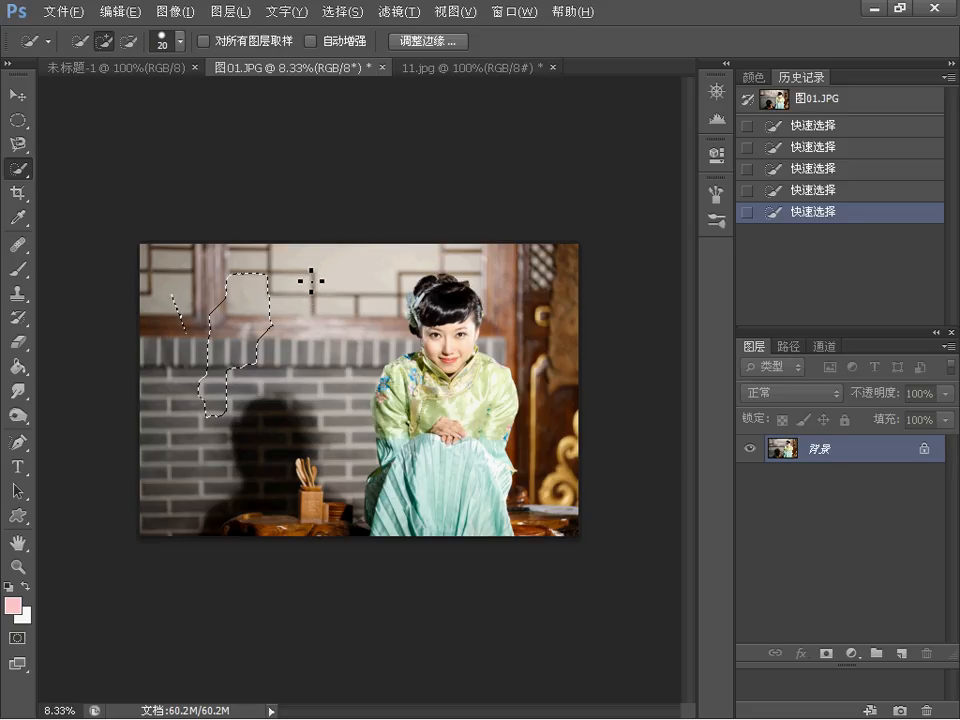
left_click(338, 376)
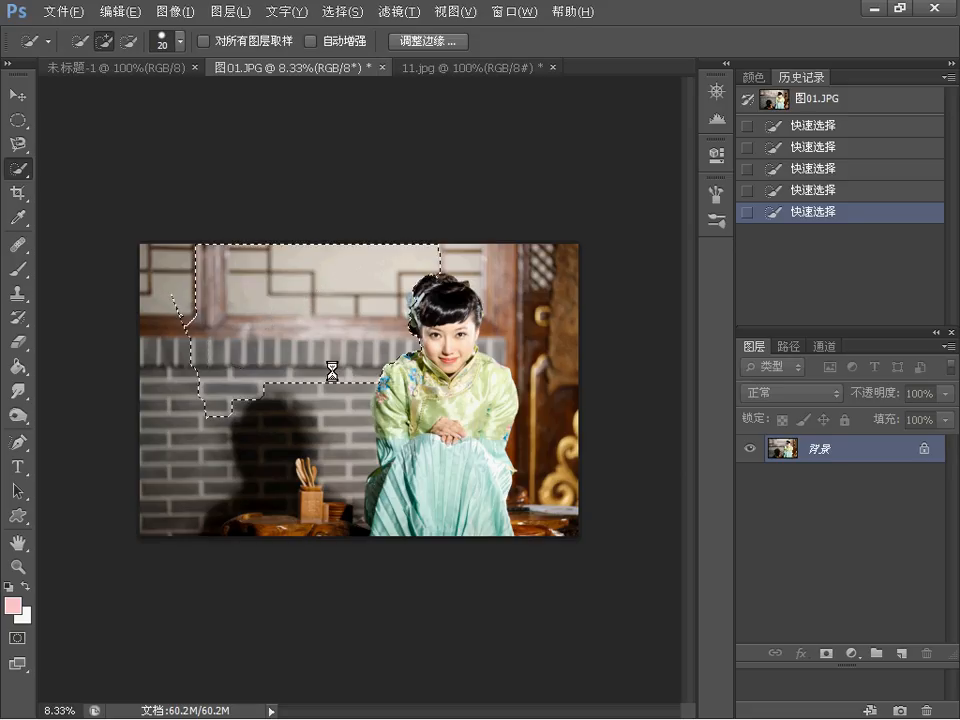
mouse_move(342, 487)
left_mouse_down()
mouse_move(341, 503)
mouse_move(276, 434)
left_mouse_up()
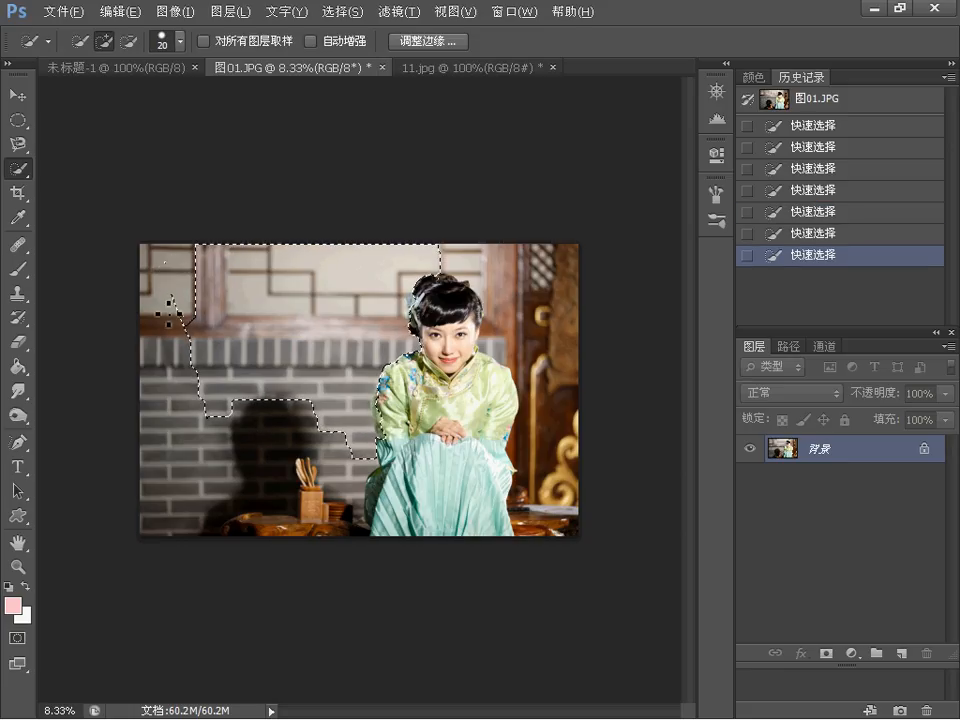
mouse_move(168, 314)
left_mouse_down()
mouse_move(170, 380)
mouse_move(171, 371)
left_mouse_up()
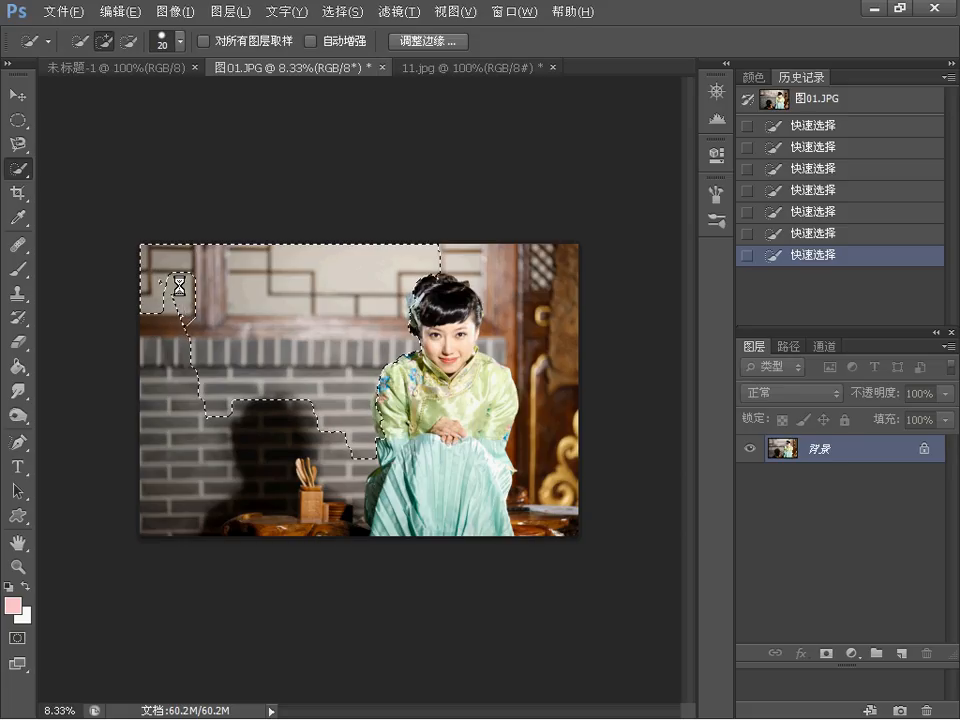
left_click_drag(157, 432, 151, 424)
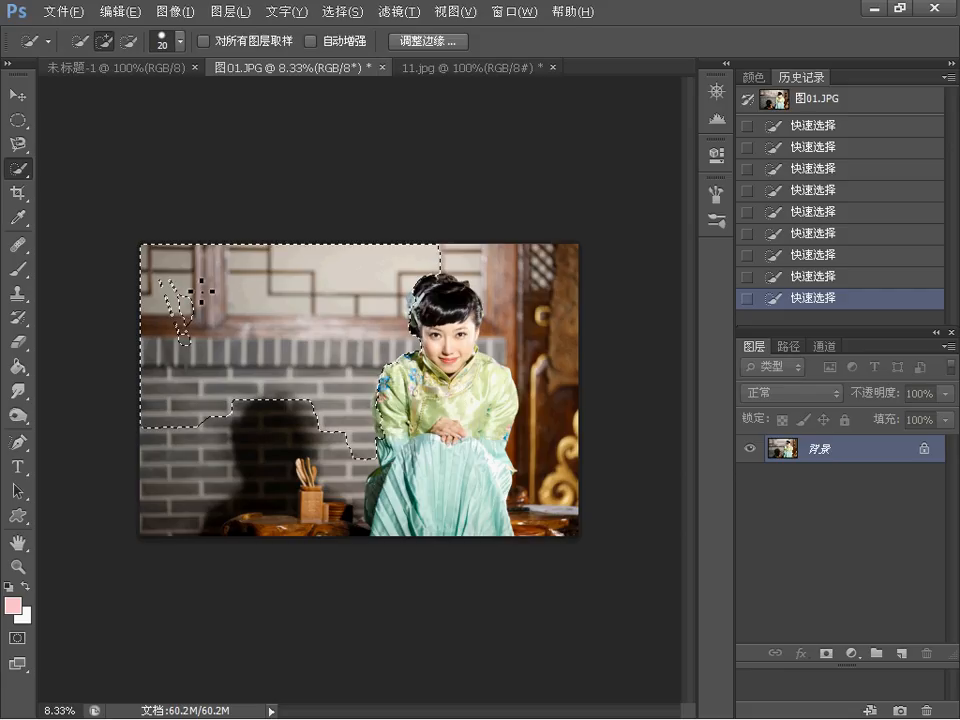
left_click(457, 268)
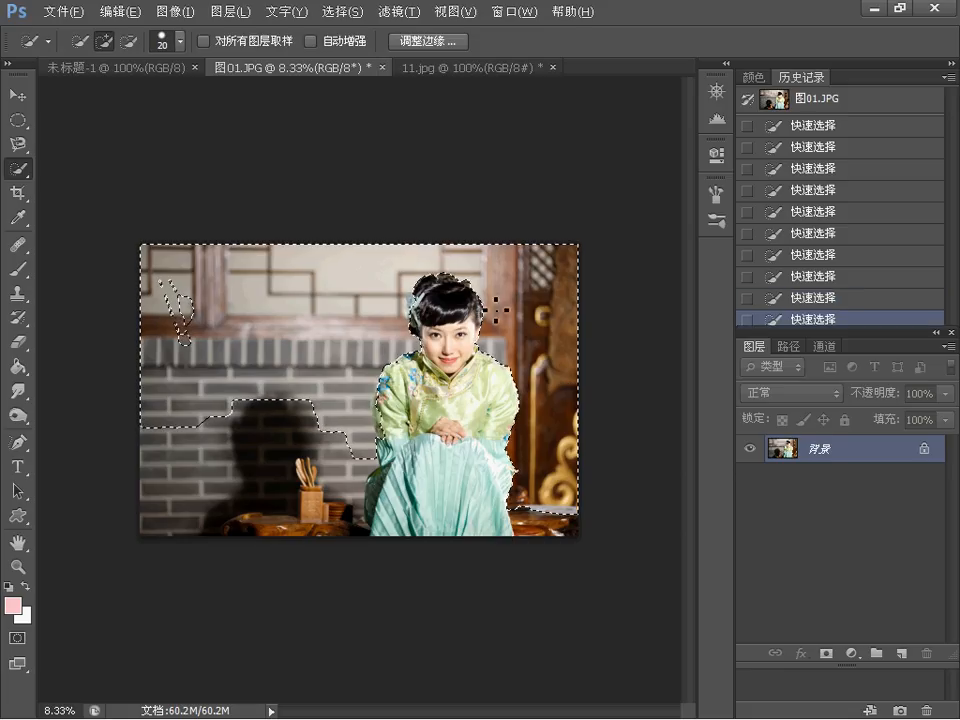
- Open 调整边缘 for the selection, compare the 闪烁虚线 and 叠加 view modes, and leave the view on 闪烁虚线
left_click(432, 47)
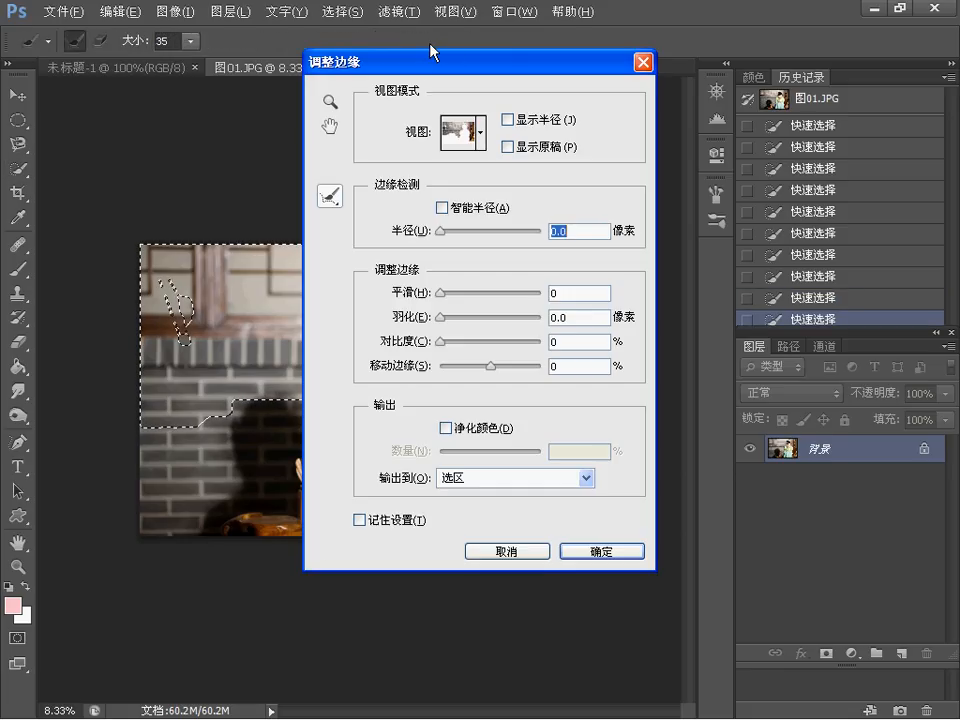
left_click_drag(607, 73, 884, 107)
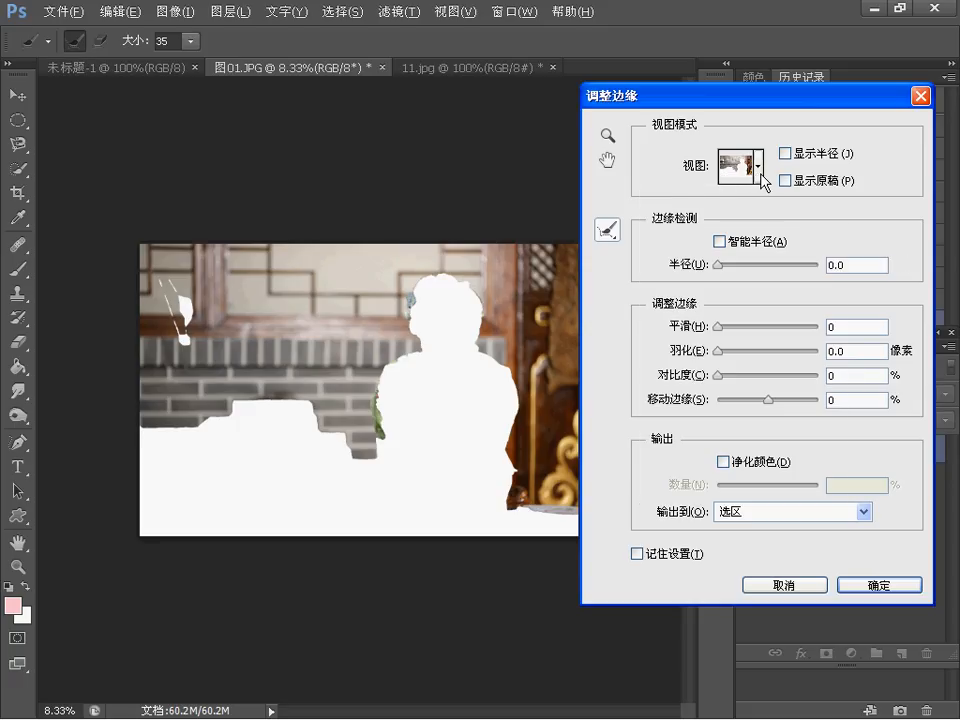
left_click(757, 175)
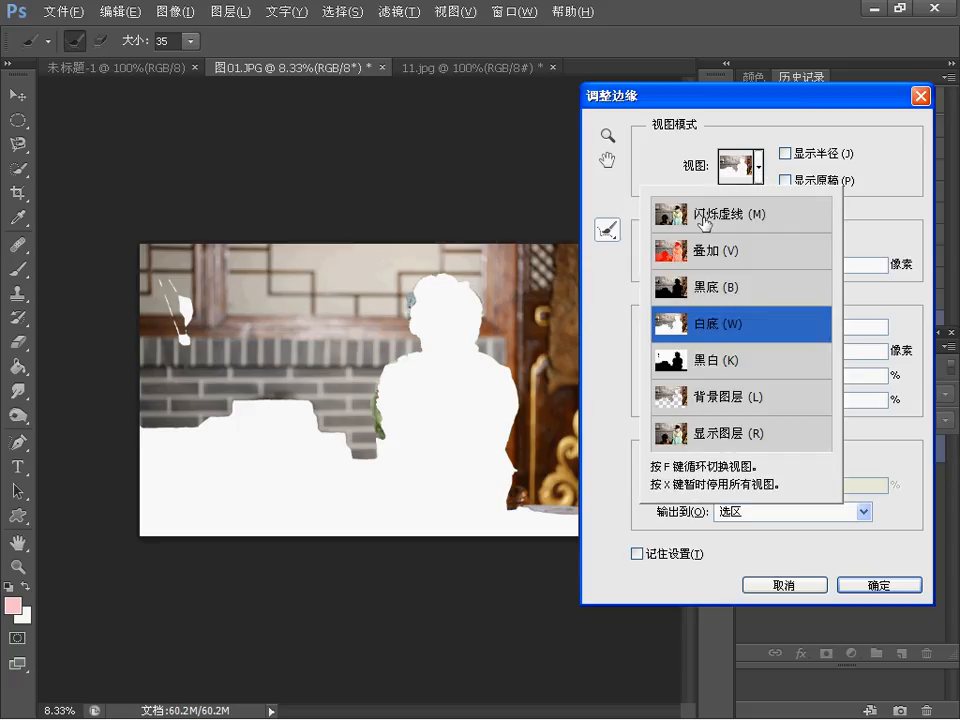
left_click(703, 216)
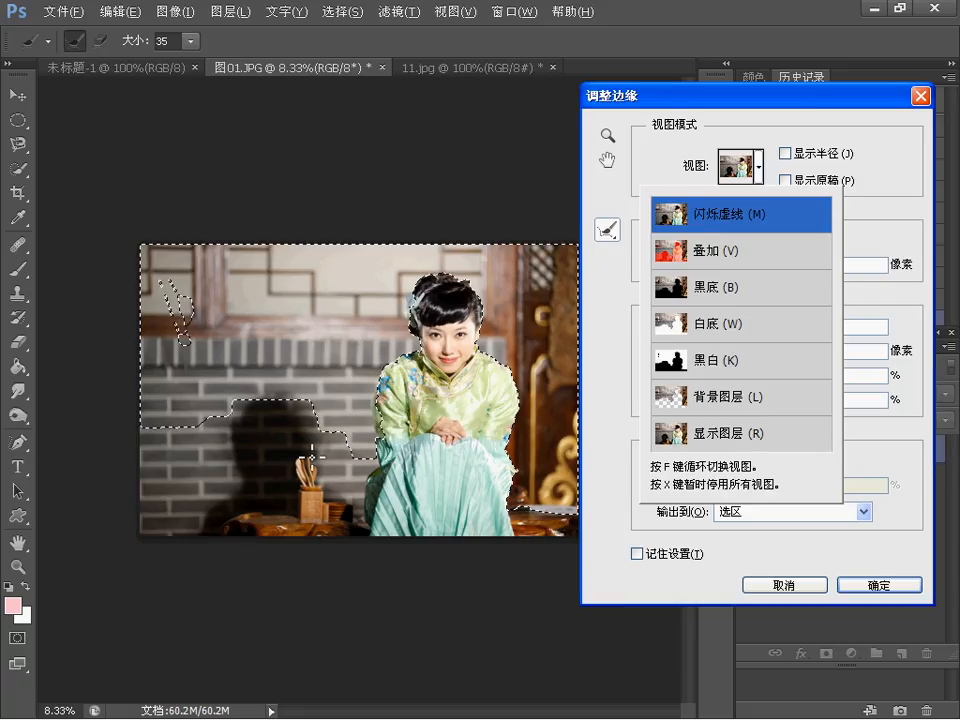
left_click(690, 250)
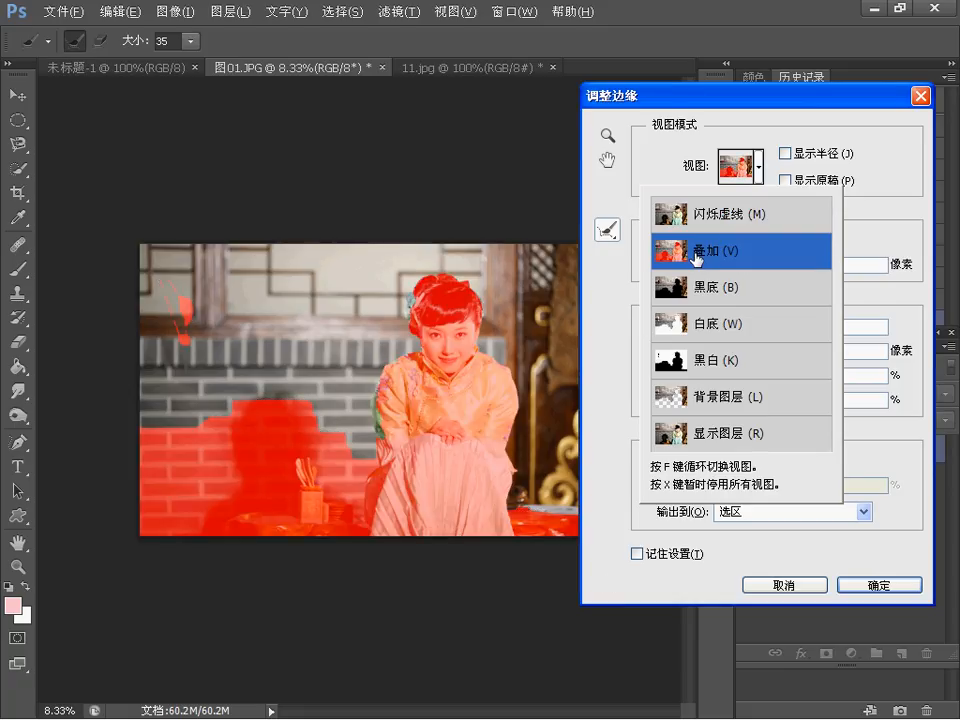
left_click(697, 222)
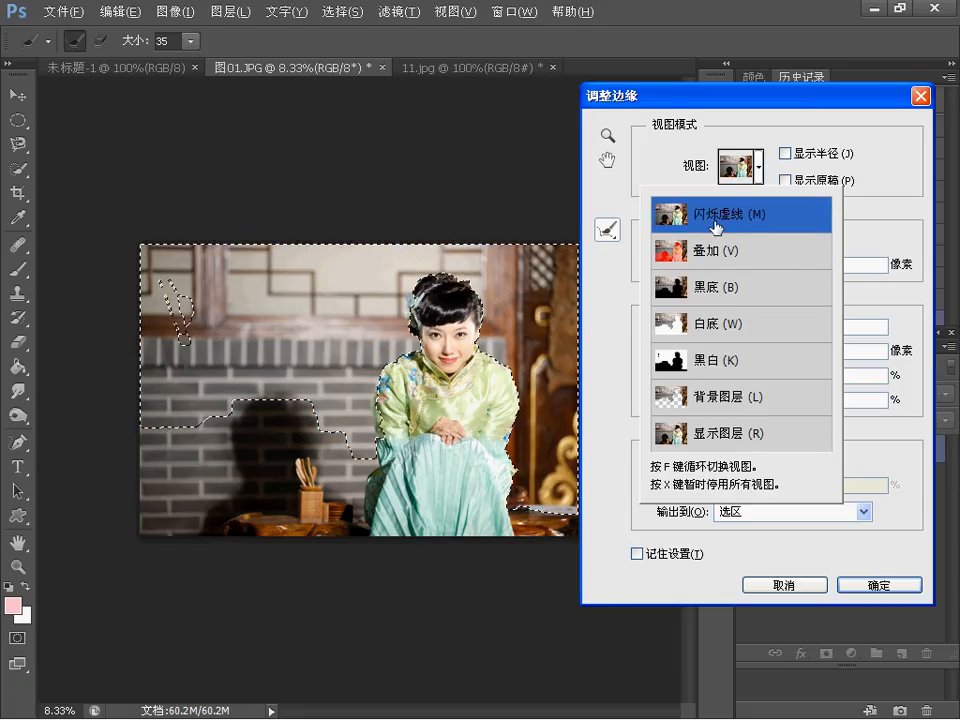
left_click(908, 208)
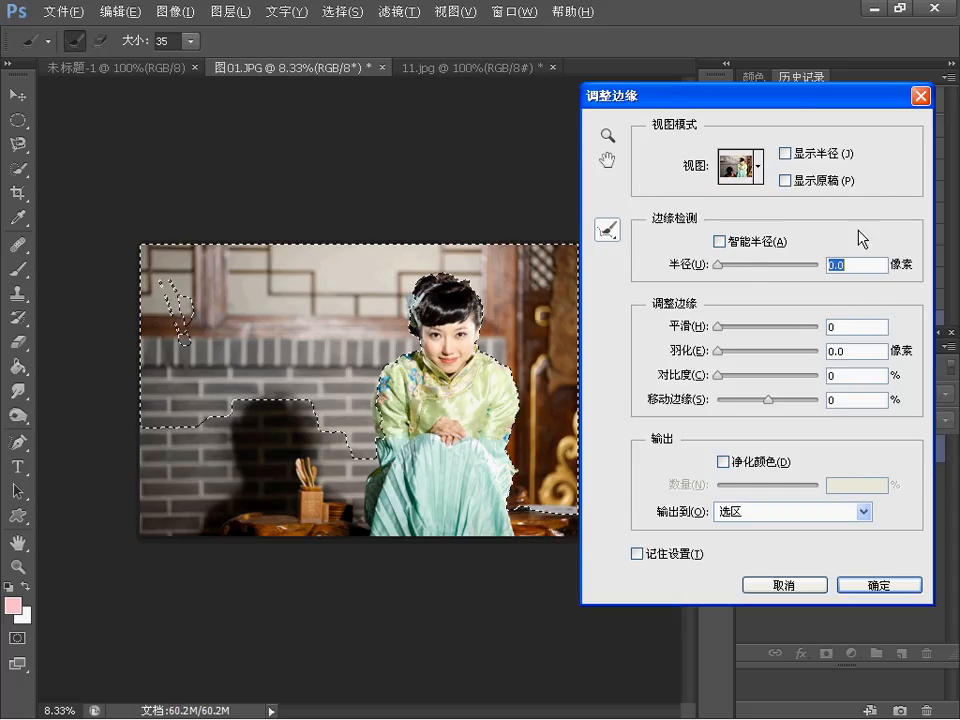
- Switch the view mode to 叠加 and set the edge detection 半径 to 81.4 pixels
left_click_drag(718, 265, 782, 263)
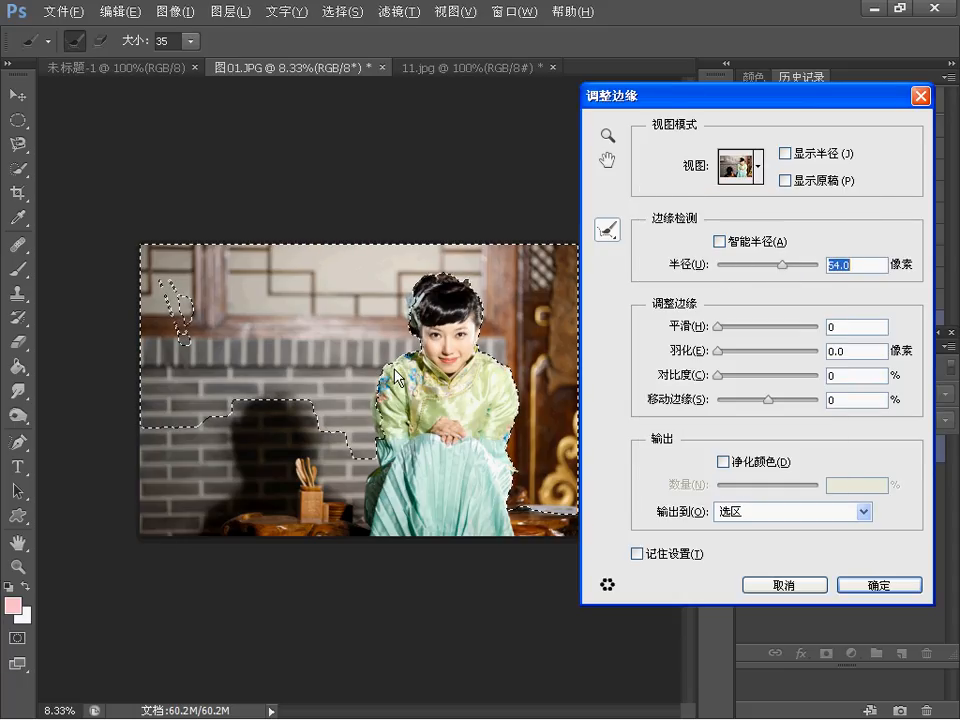
left_click(745, 168)
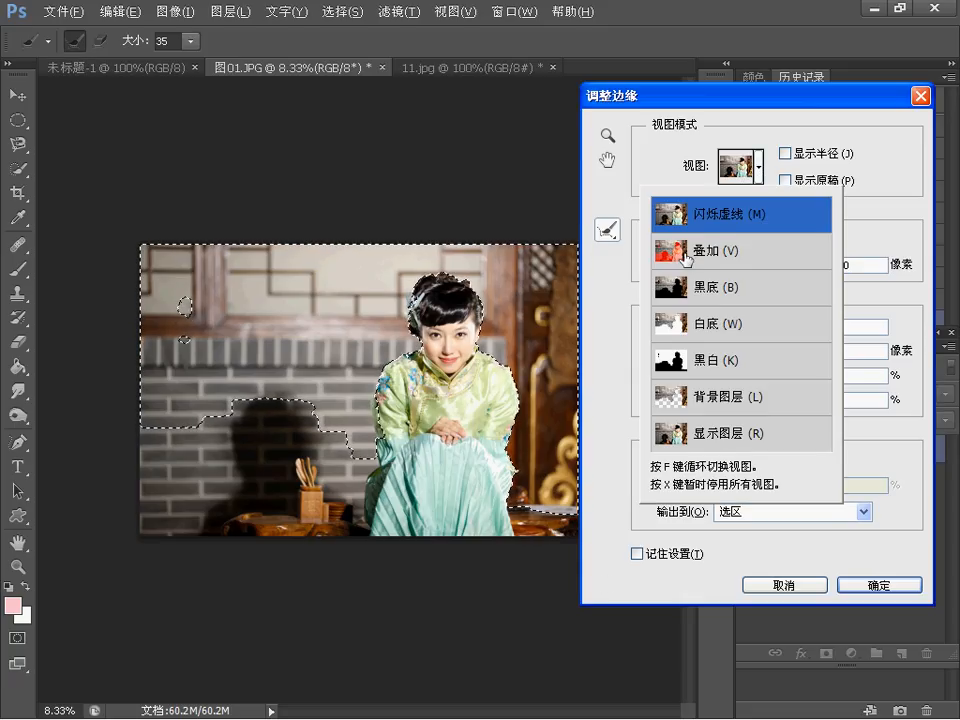
left_click(872, 225)
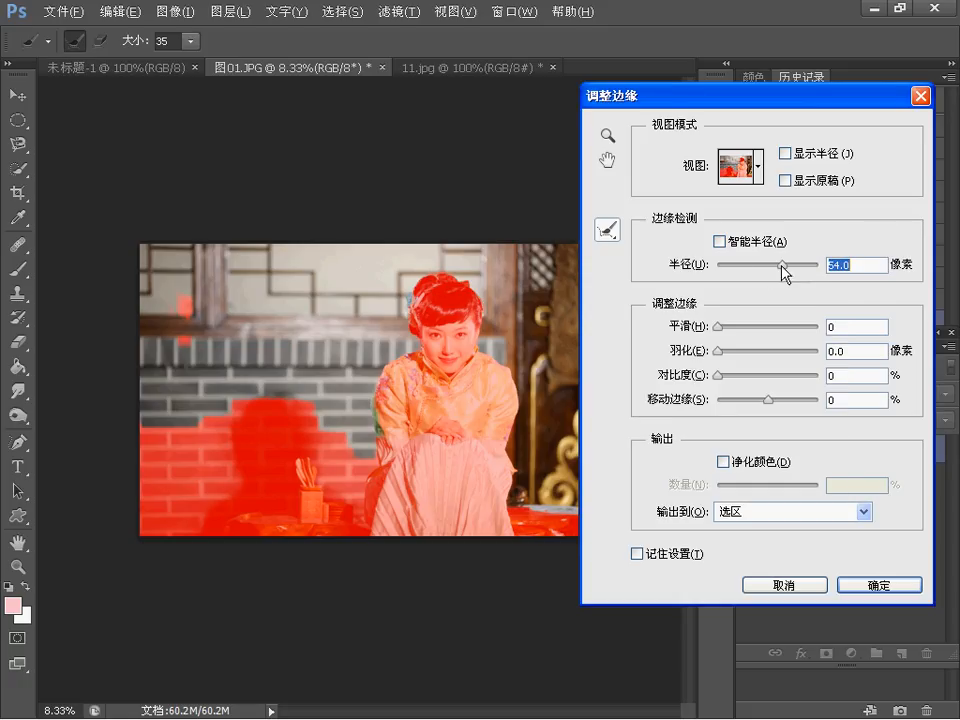
mouse_move(781, 266)
left_mouse_down()
mouse_move(684, 266)
mouse_move(797, 266)
left_mouse_up()
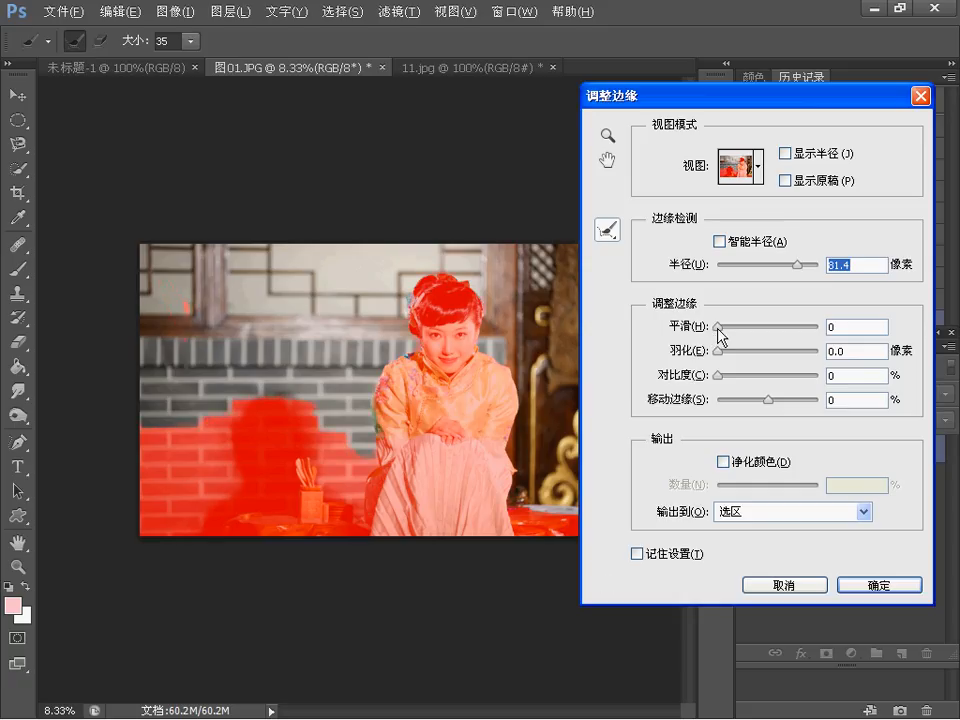
- Set the edge adjustments to 平滑 66, 羽化 293.9 pixels, 对比度 45% and 移动边缘 -27%
left_click_drag(718, 333, 785, 331)
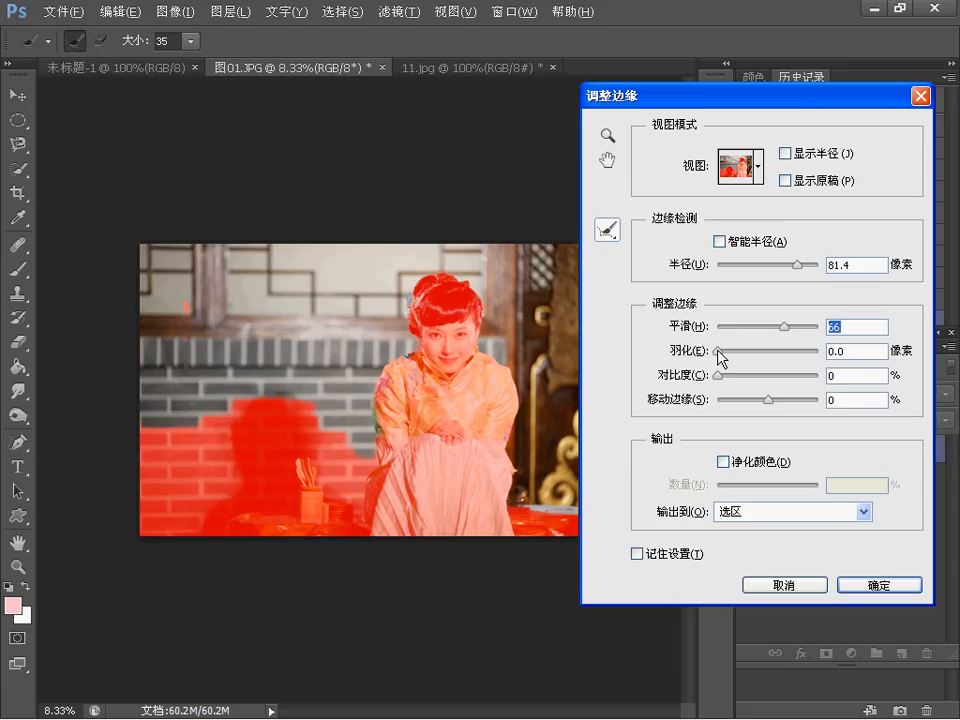
left_click_drag(718, 350, 786, 358)
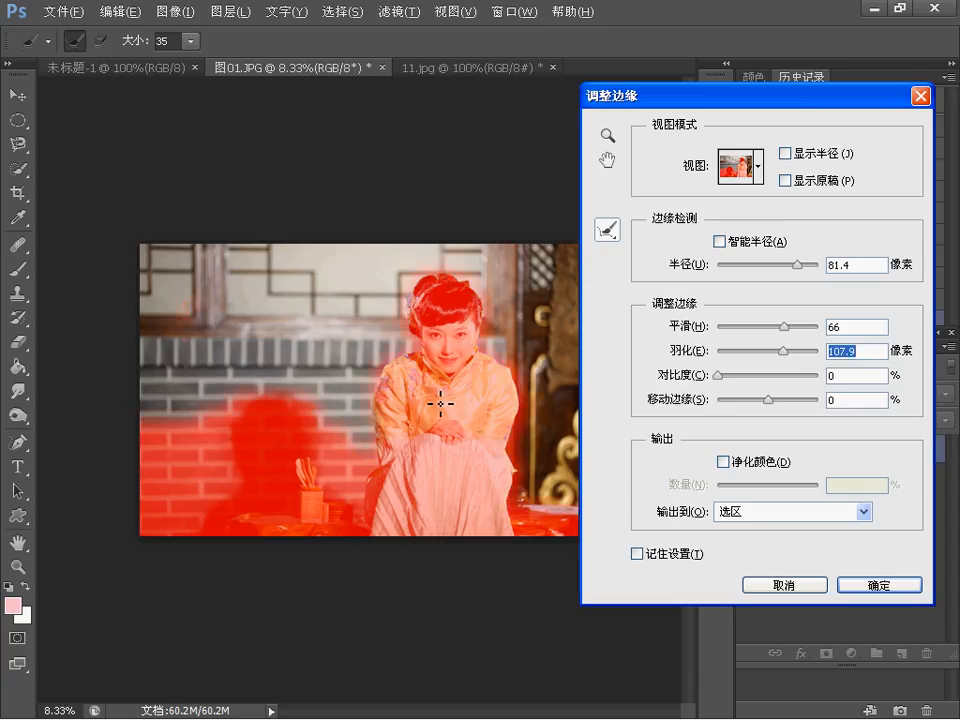
left_click(802, 354)
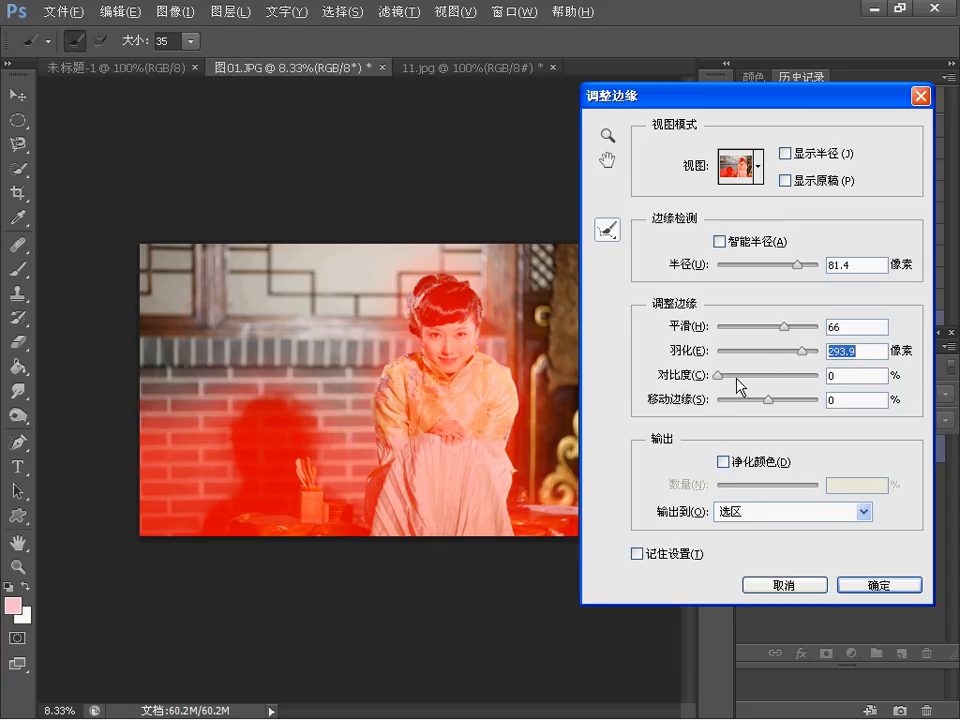
left_click_drag(720, 376, 763, 378)
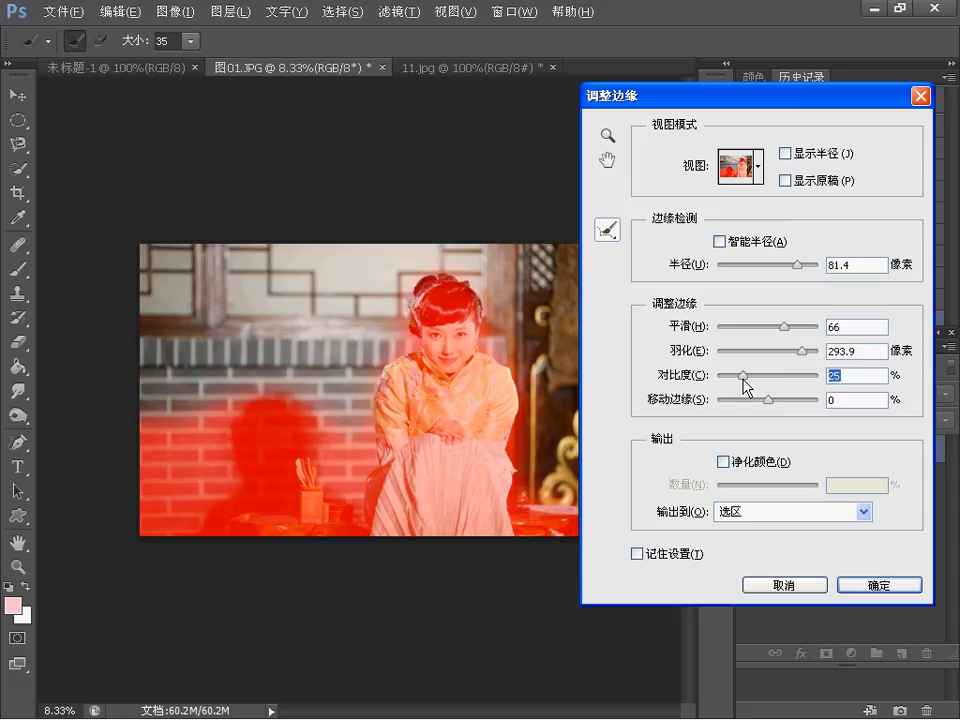
mouse_move(745, 386)
left_mouse_down()
mouse_move(812, 386)
mouse_move(763, 384)
mouse_move(771, 405)
mouse_move(737, 408)
left_mouse_up()
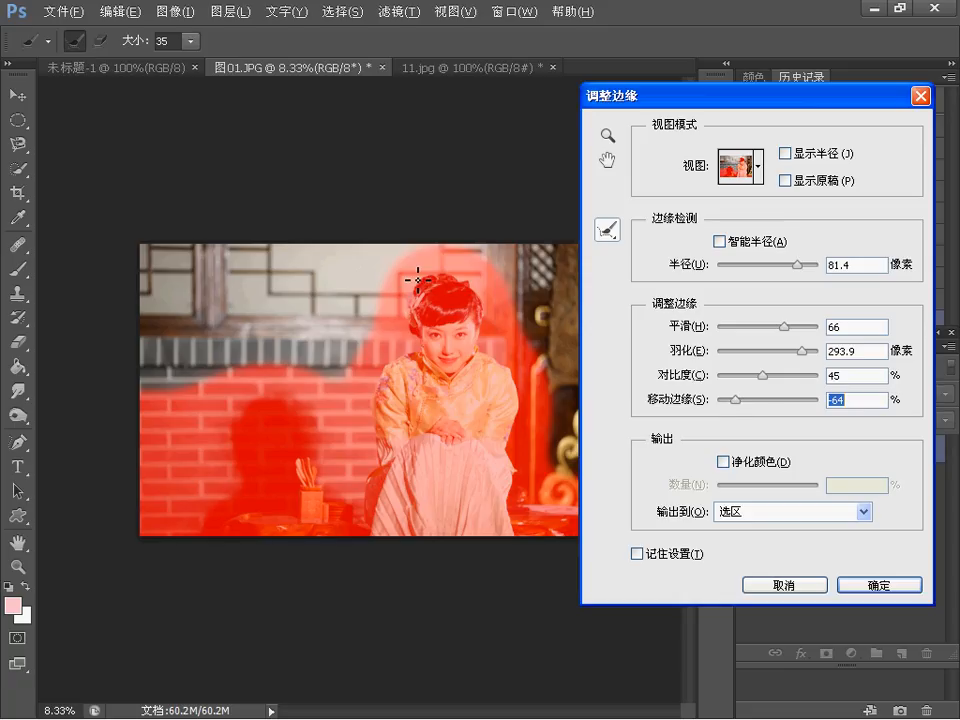
left_click_drag(736, 400, 756, 403)
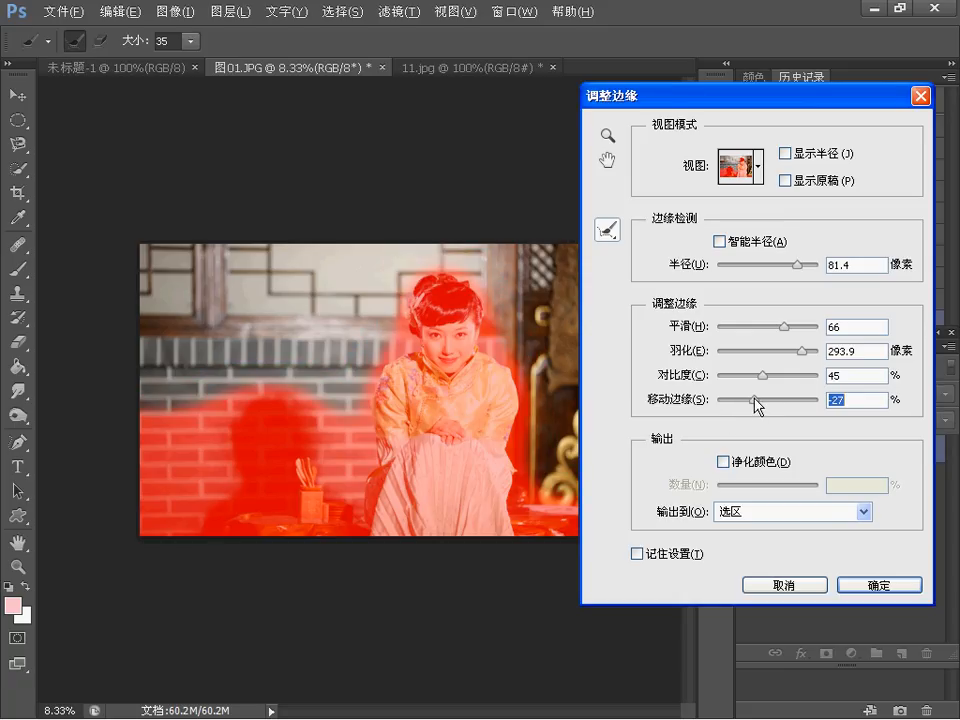
- Return the view mode to 闪烁虚线 and apply the edge refinement to the selection
left_click(759, 166)
left_click(716, 222)
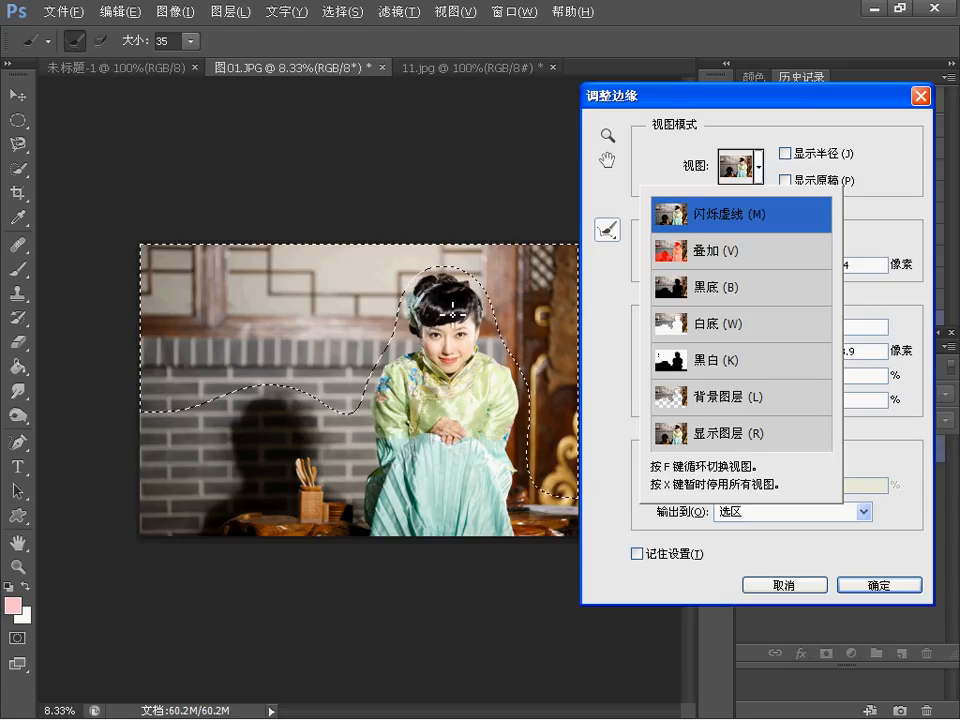
left_click(908, 208)
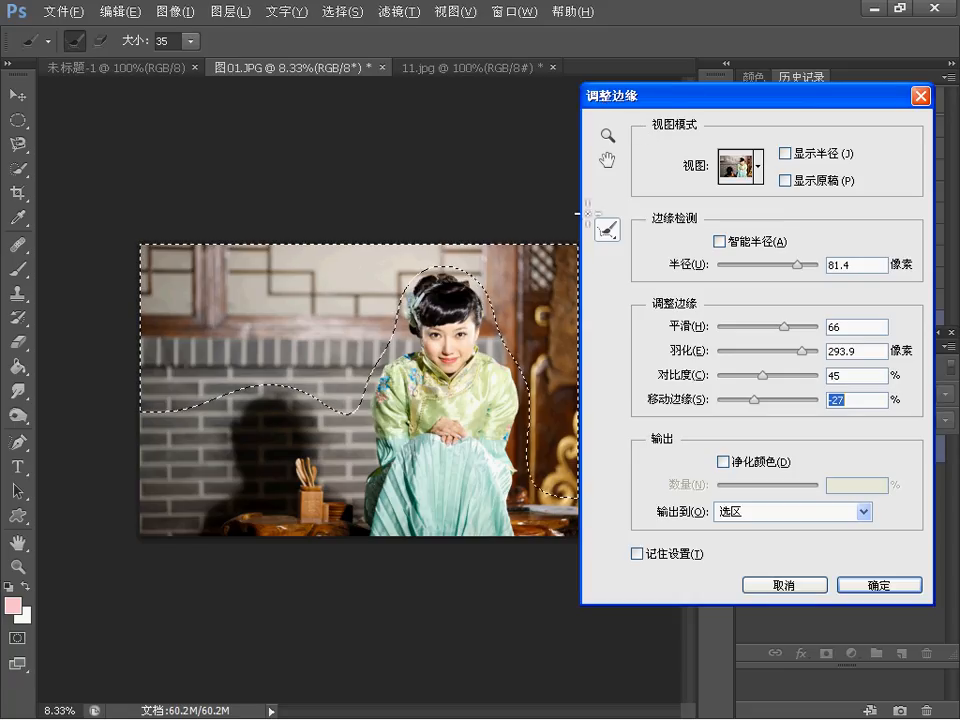
left_click(846, 590)
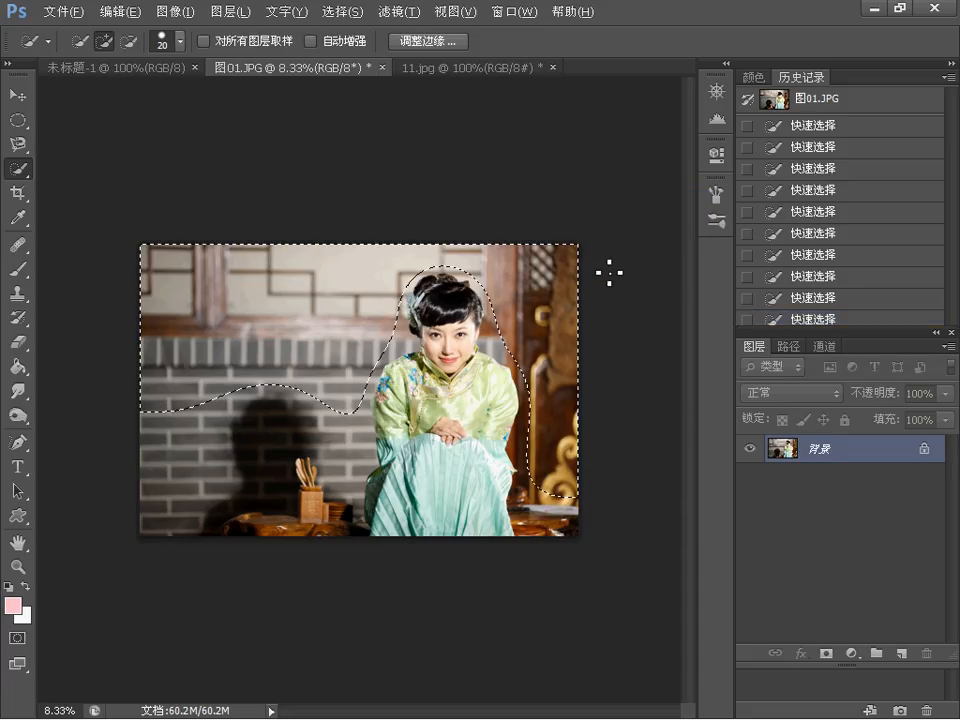
- Deselect, open 色彩范围 and, with 取样颜色, sample the pale window pane behind the woman
key("alt+Tab")
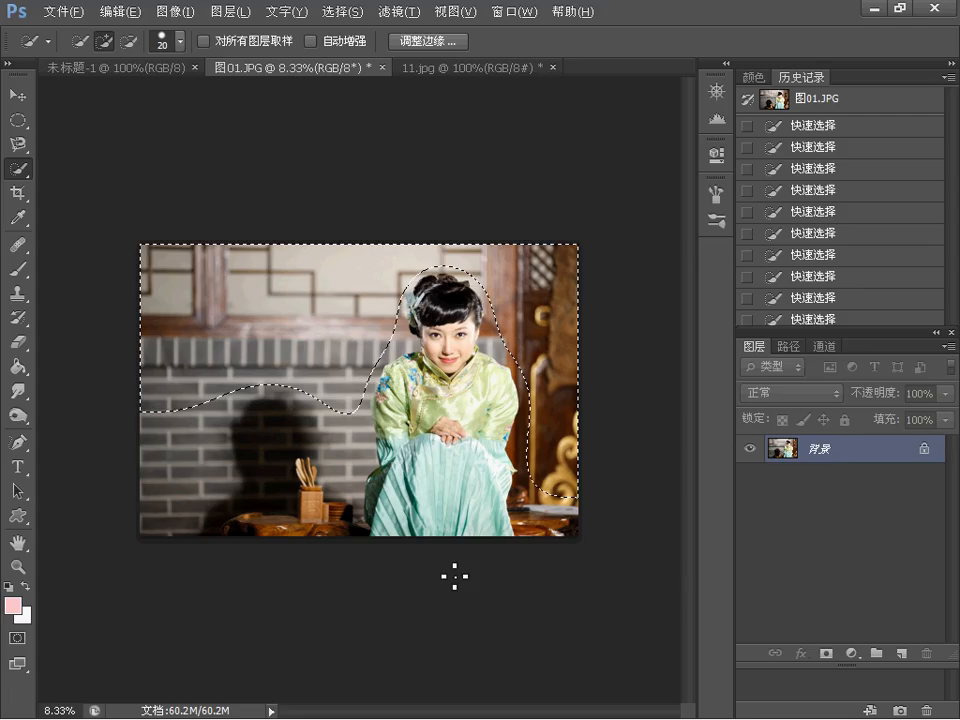
key("ctrl+d")
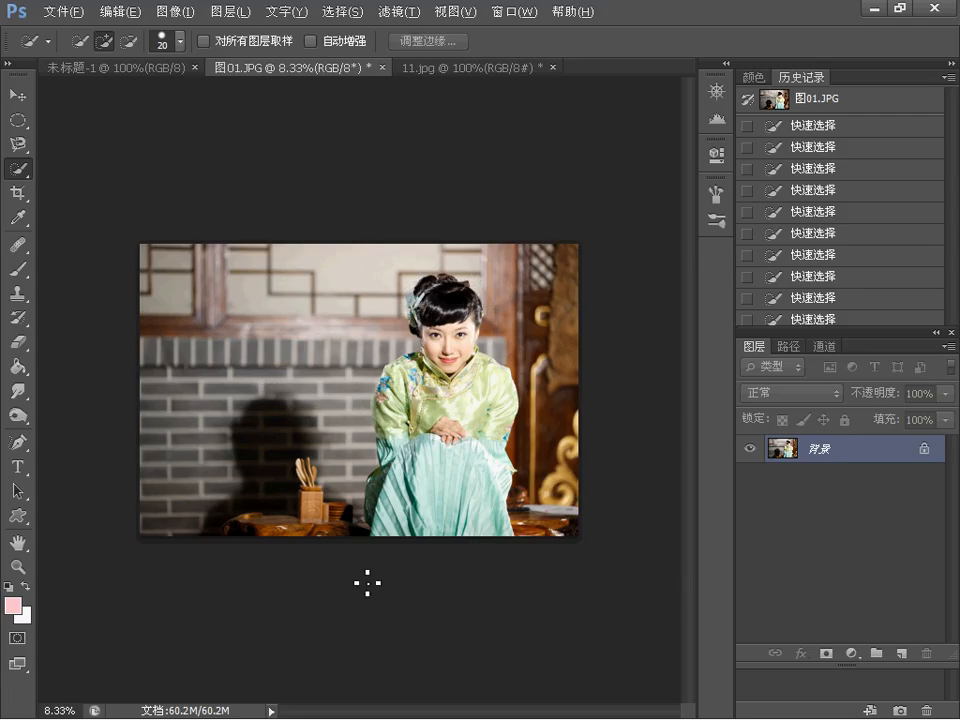
left_click(352, 12)
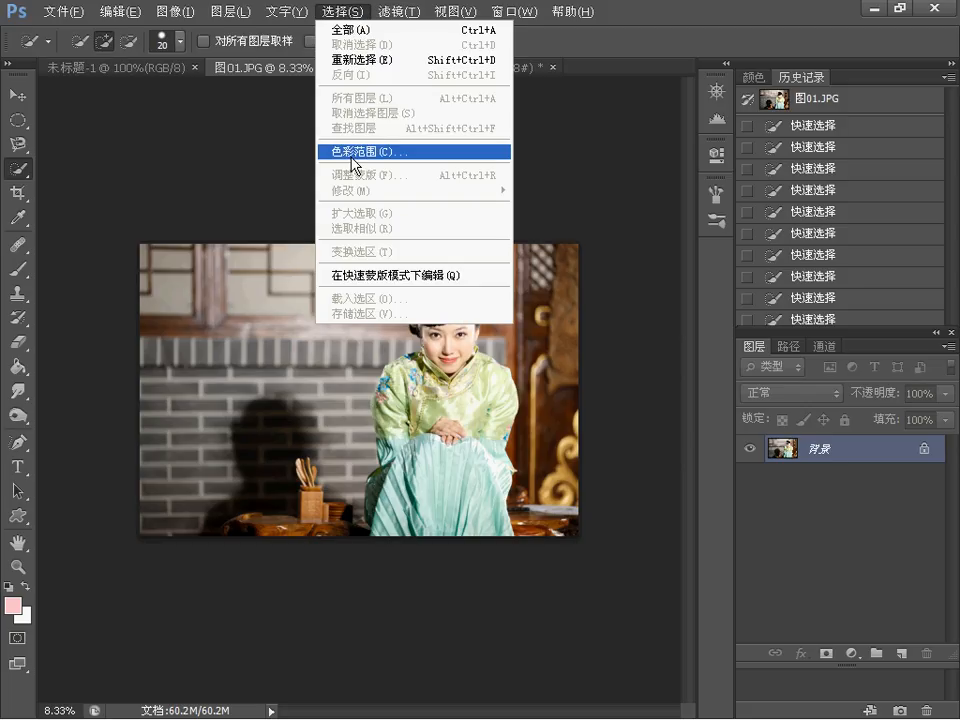
left_click(345, 158)
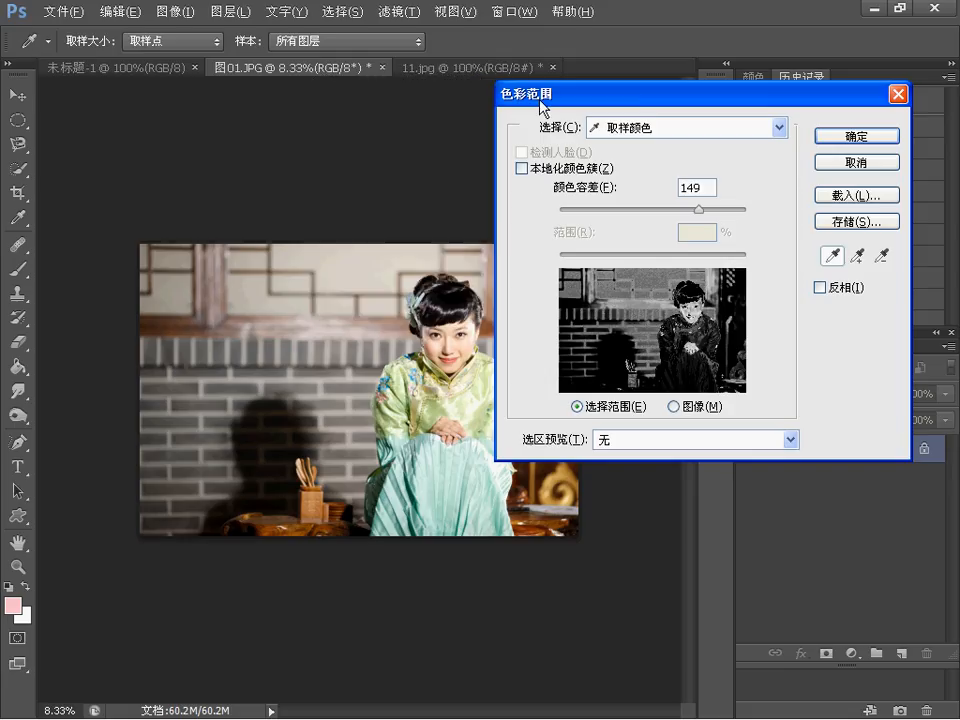
left_click_drag(550, 94, 547, 167)
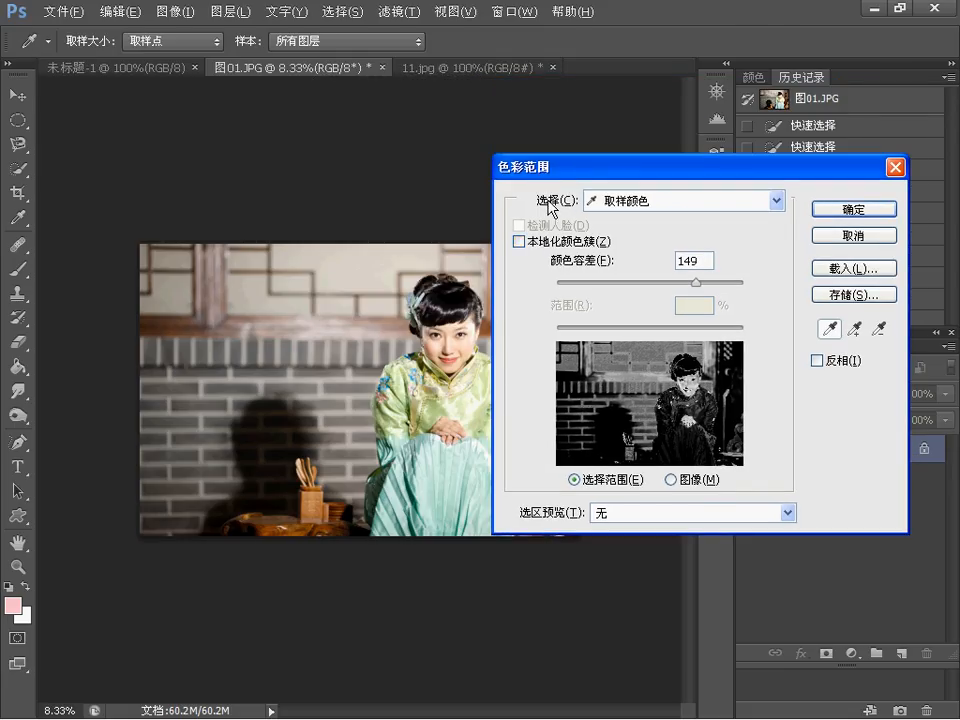
left_click(619, 205)
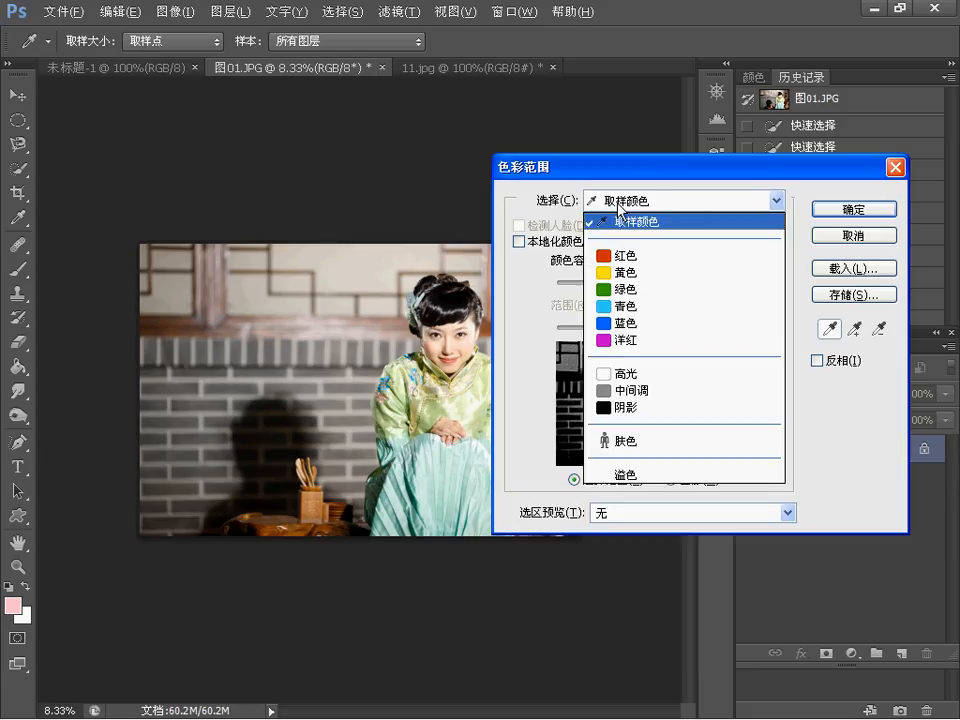
left_click(618, 206)
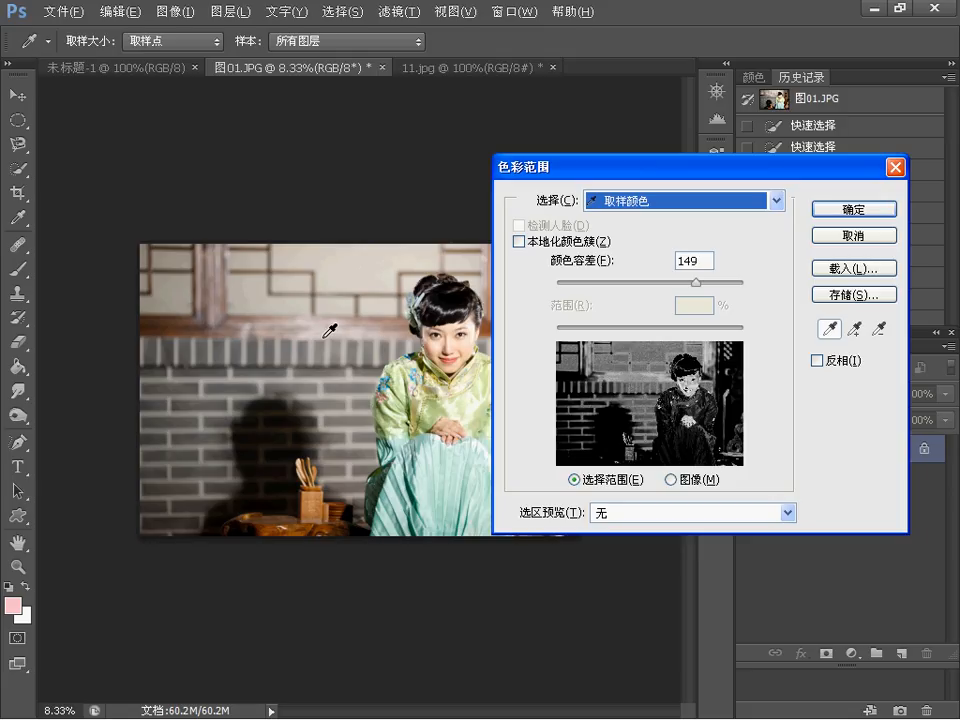
left_click(353, 266)
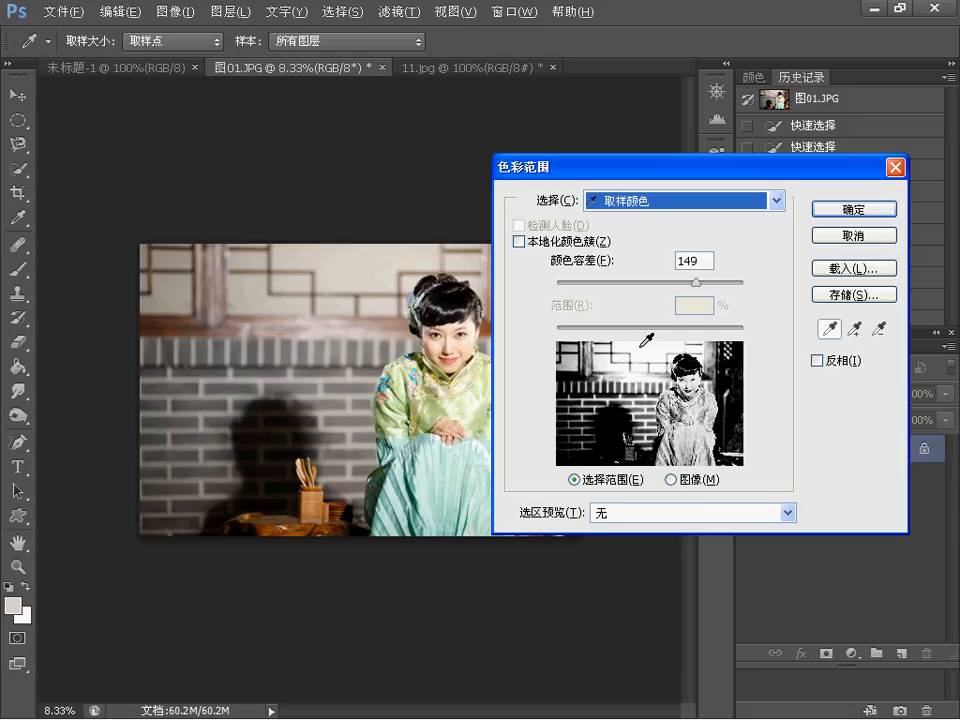
- Compare the 图像 and 选择范围 previews, apply the colour range selection and deselect it
left_click(670, 481)
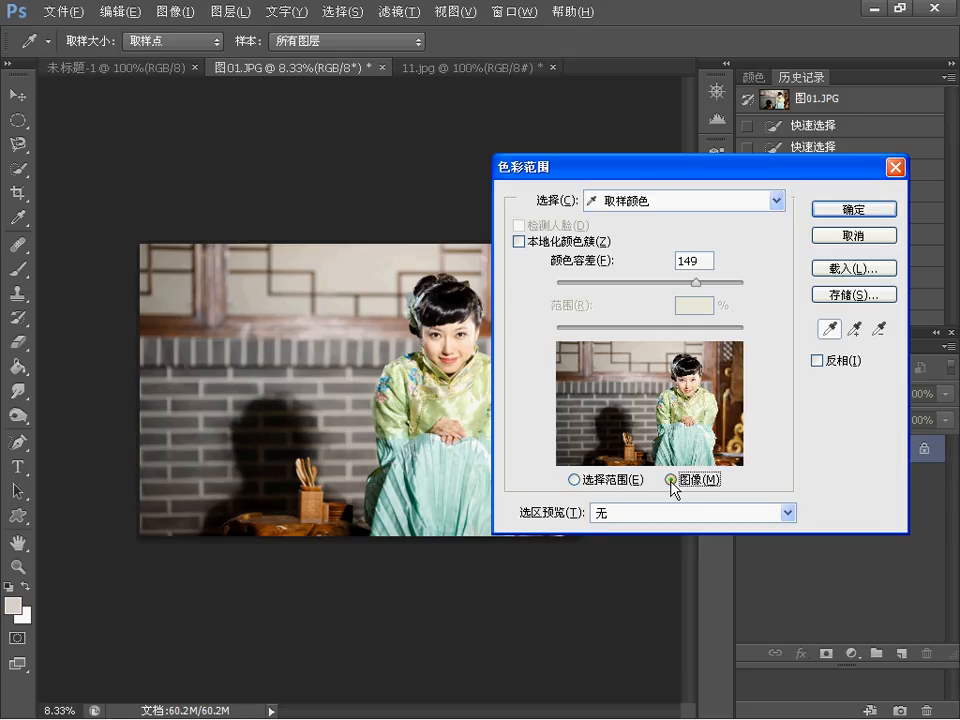
left_click(574, 482)
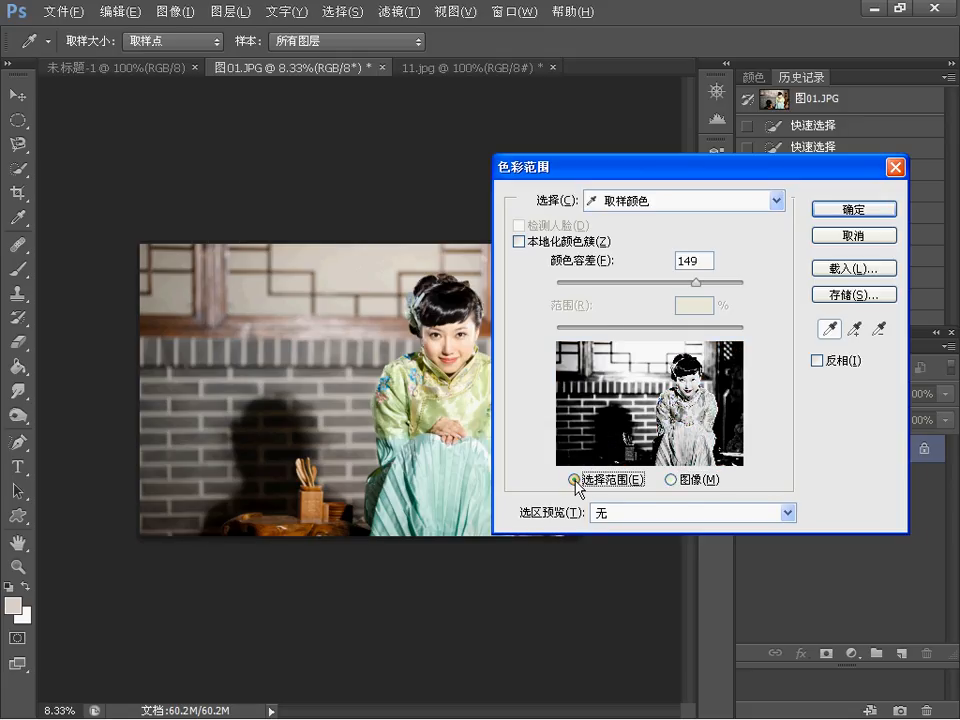
left_click(853, 211)
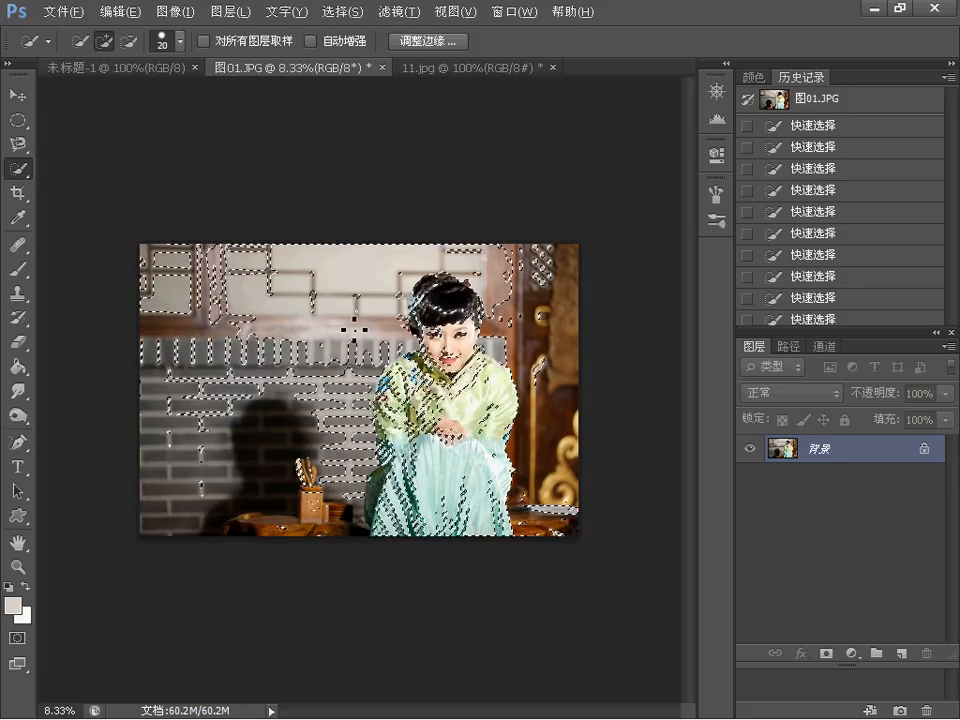
key("ctrl+d")
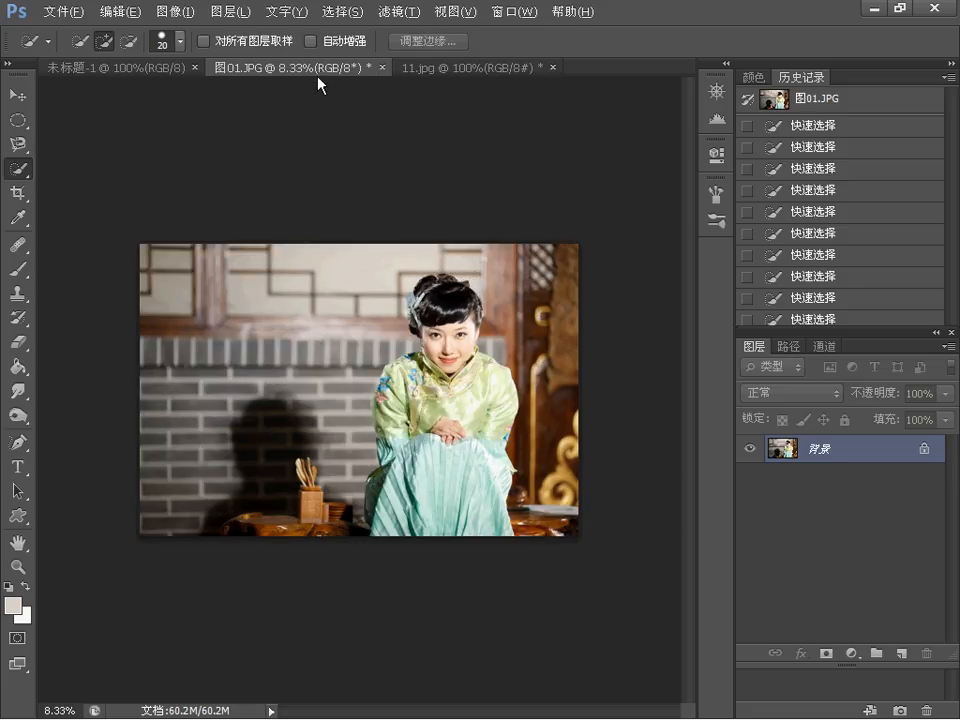
- Reopen 色彩范围 and sample the dark shadow on the brick wall
left_click(343, 14)
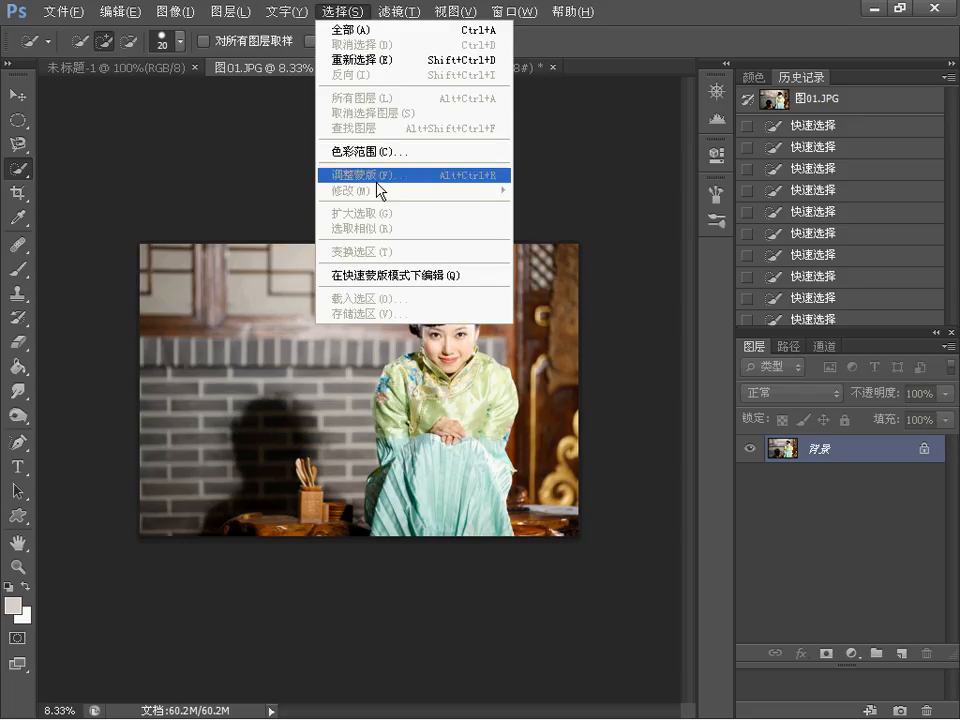
left_click(350, 153)
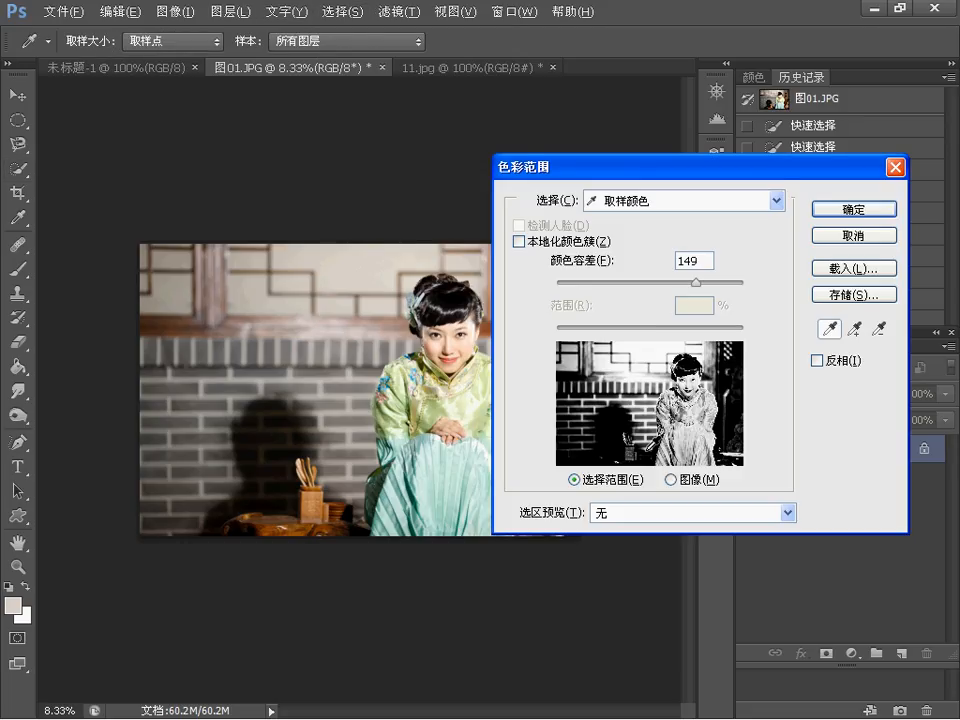
left_click(610, 439)
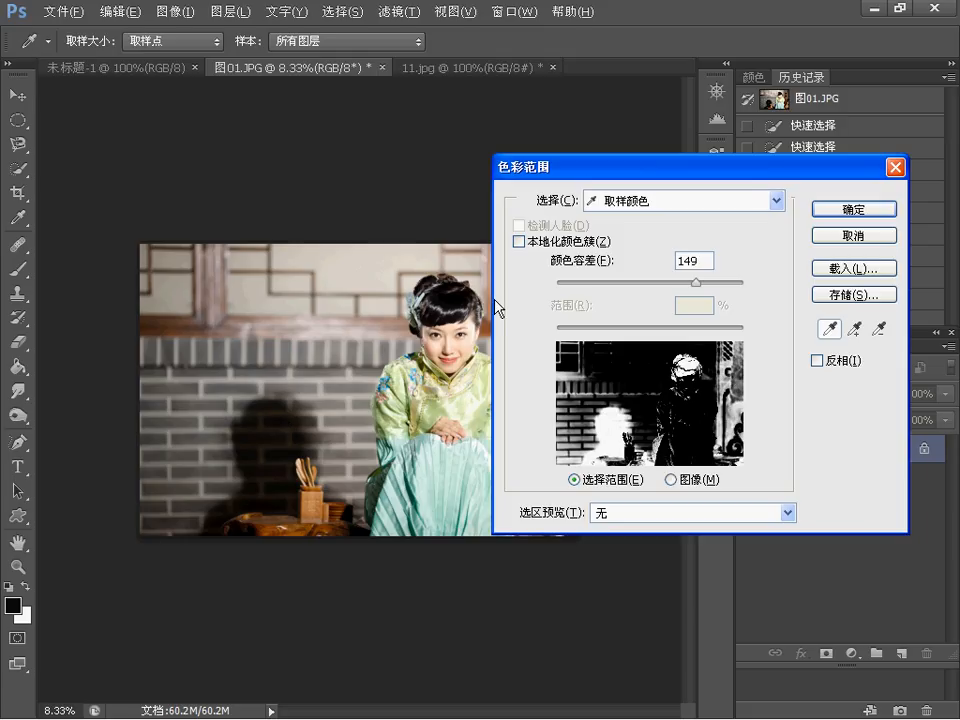
- Move the 色彩范围 dialog off the photo and sample the brown tabletop at the photo's lower edge
left_click_drag(656, 165, 687, 220)
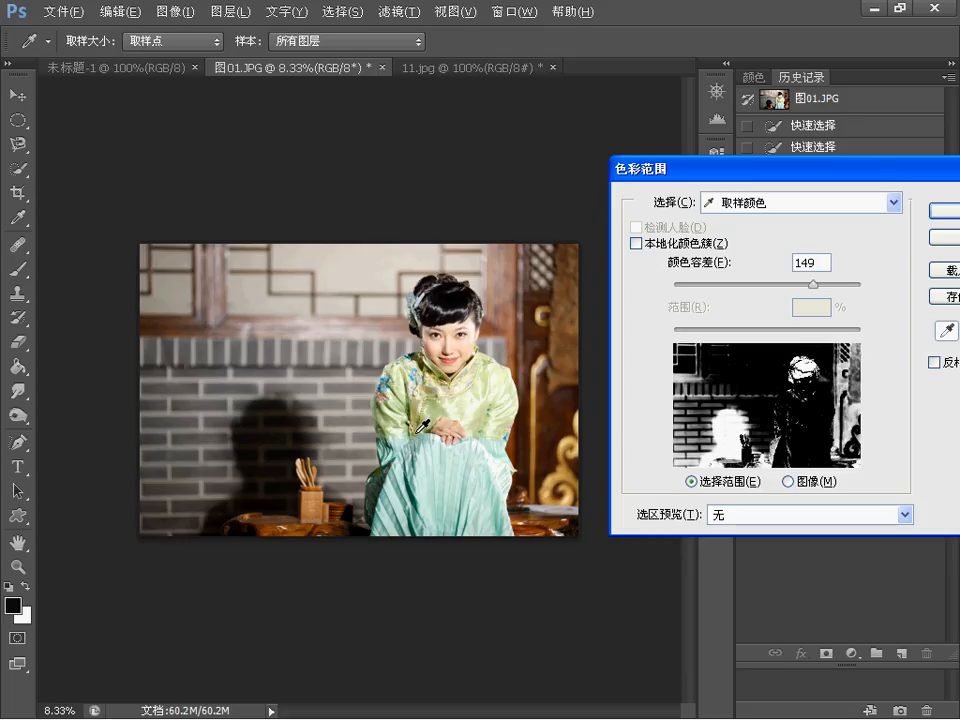
left_click(286, 531)
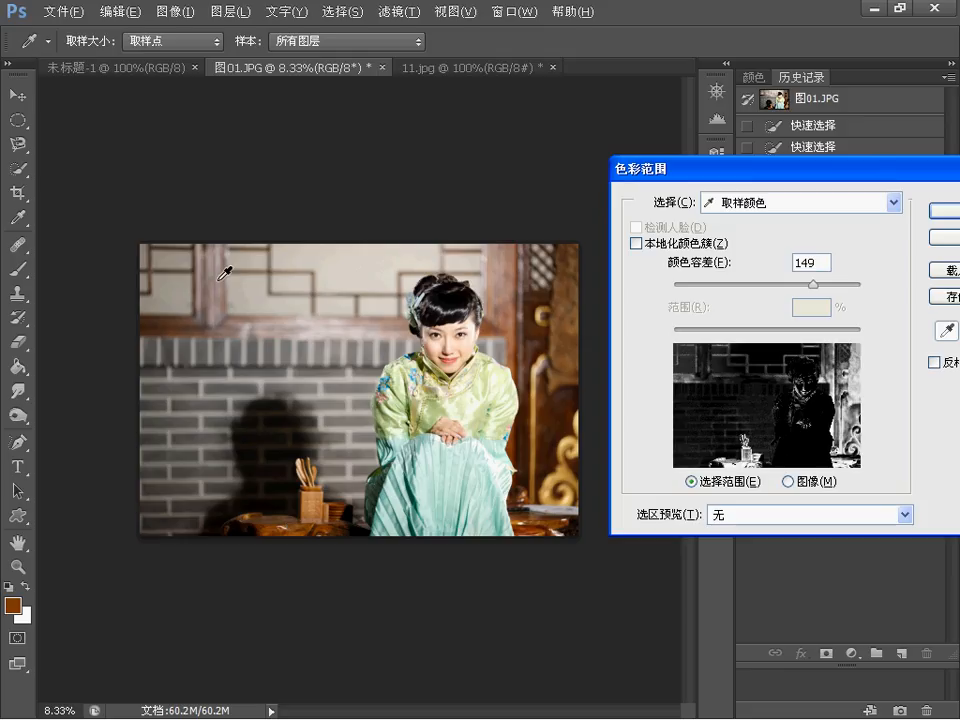
left_click(283, 528)
left_click(279, 530)
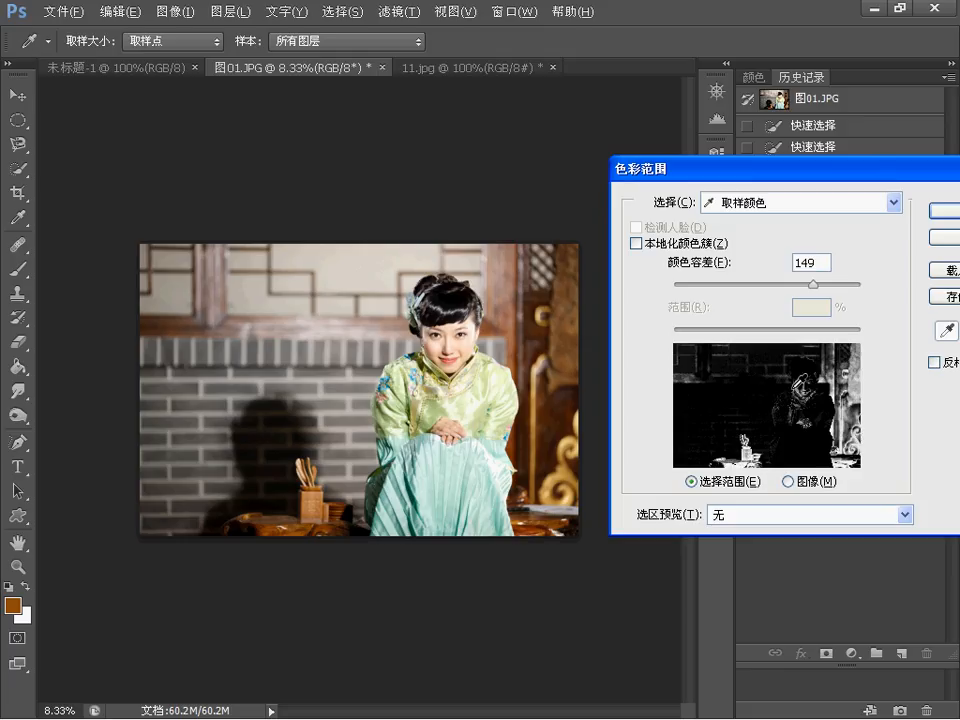
- Sample the grey bricks, the ledge below the window and the window pane at 颜色容差 149 to compare their ranges
left_click(236, 350)
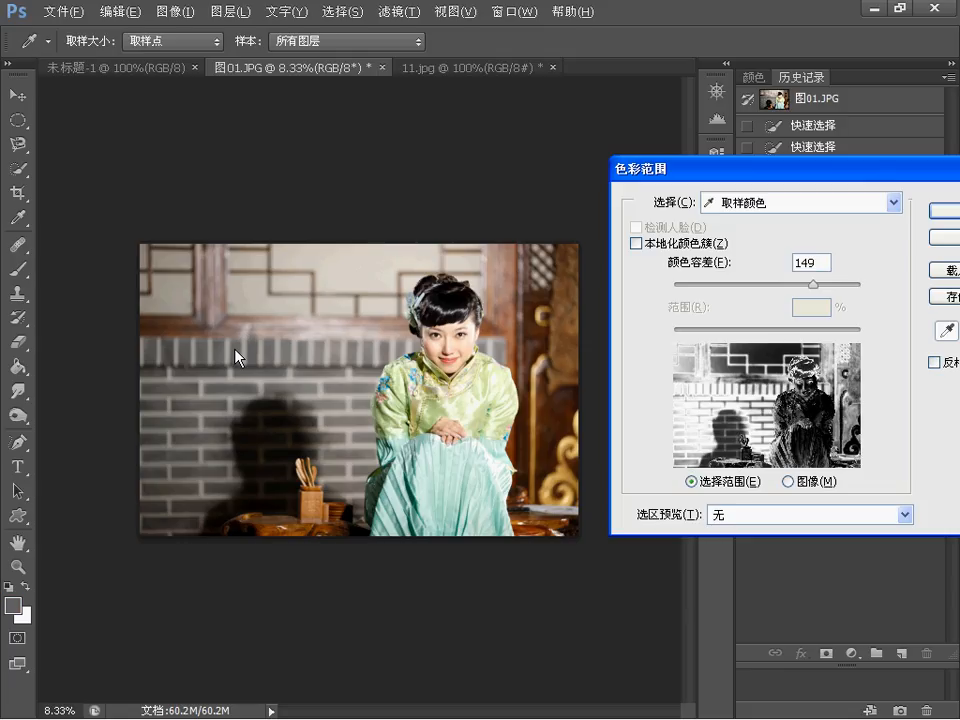
left_click(216, 336)
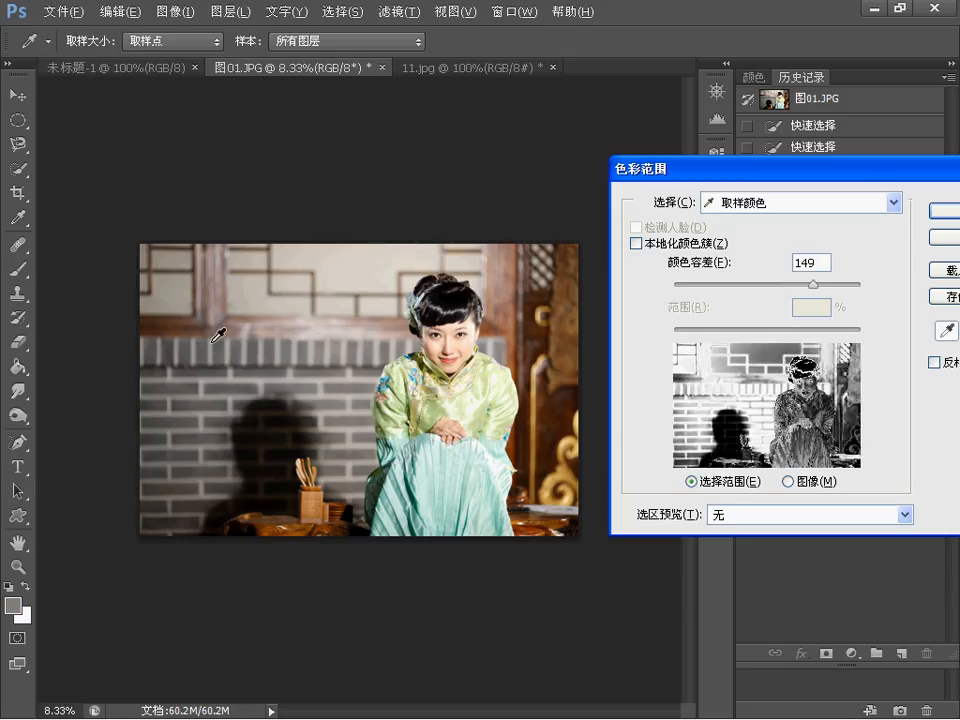
left_click(195, 302)
left_click(182, 292)
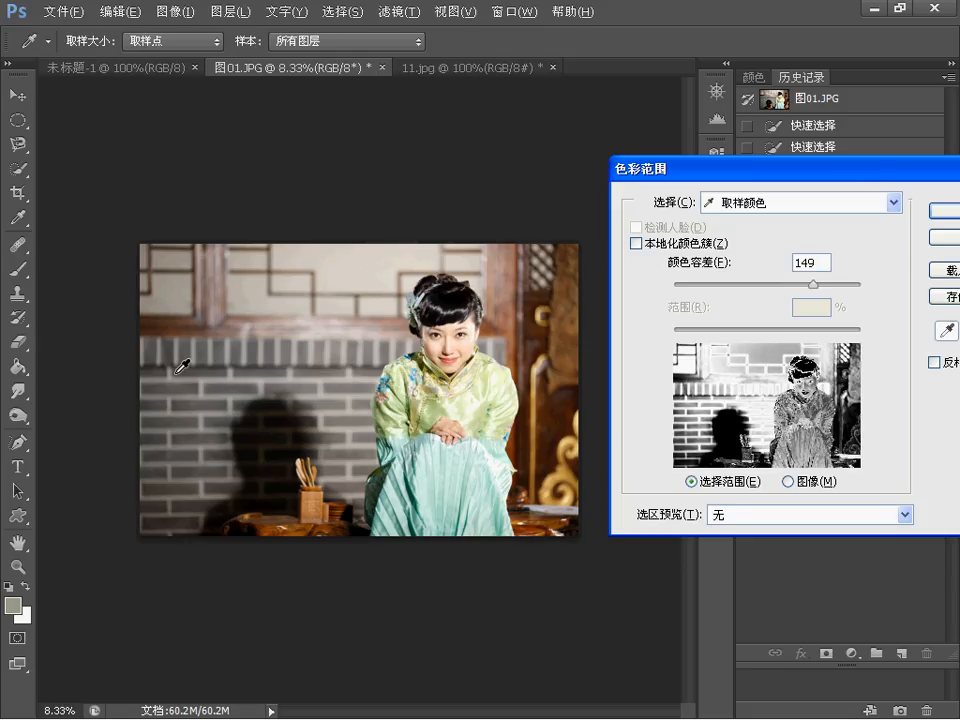
left_click(200, 395)
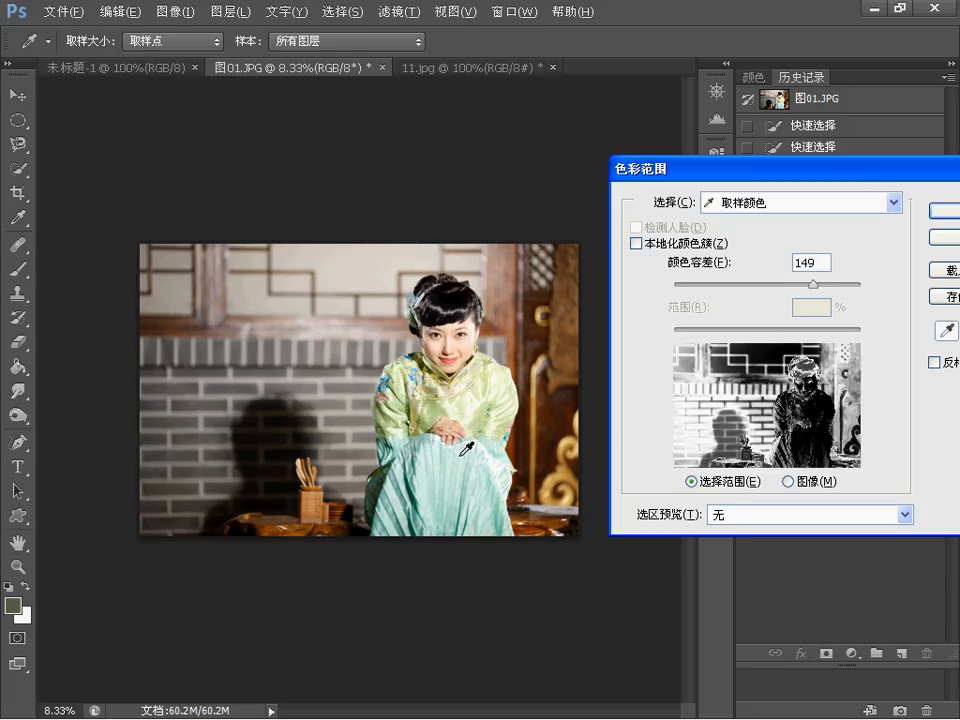
- Sample the blue embroidery on the woman's sleeve, apply the colour range selection and deselect it
left_click(384, 384)
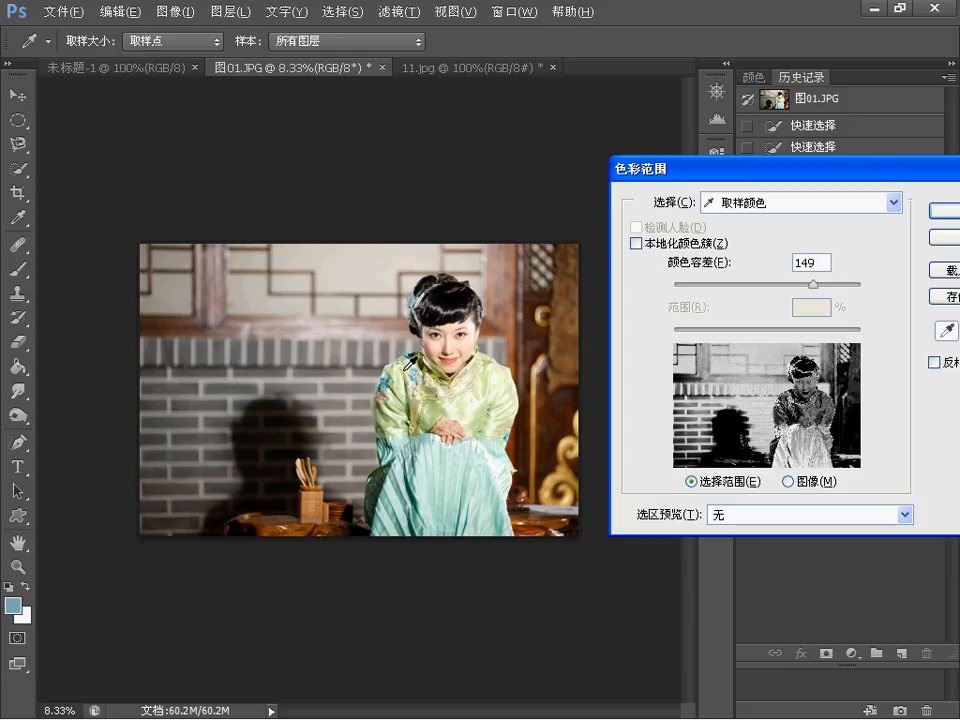
left_click(389, 377)
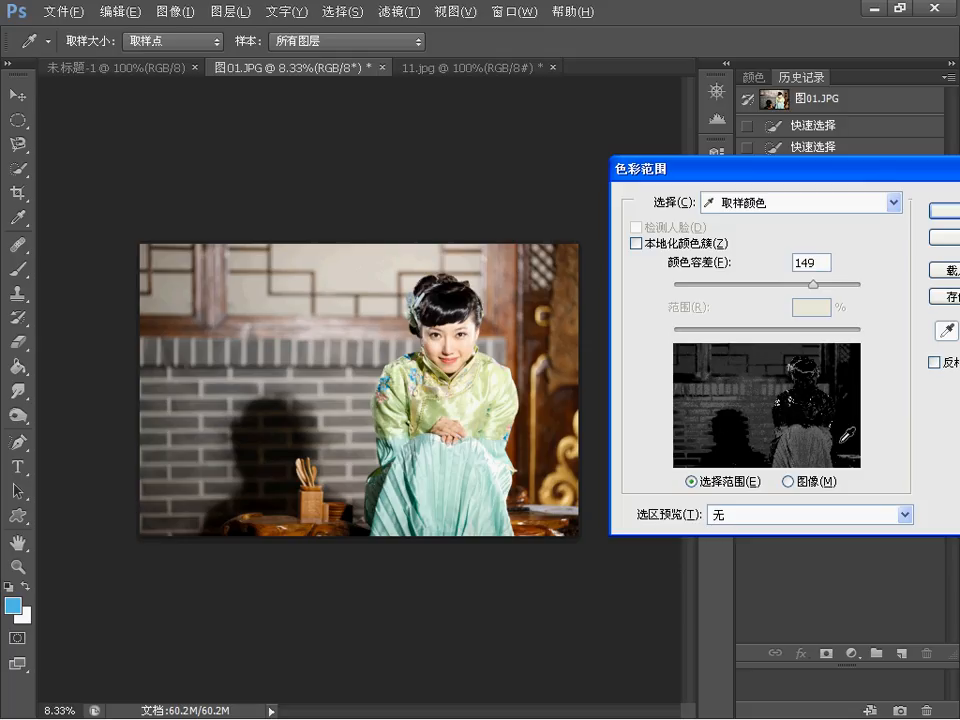
left_click(948, 216)
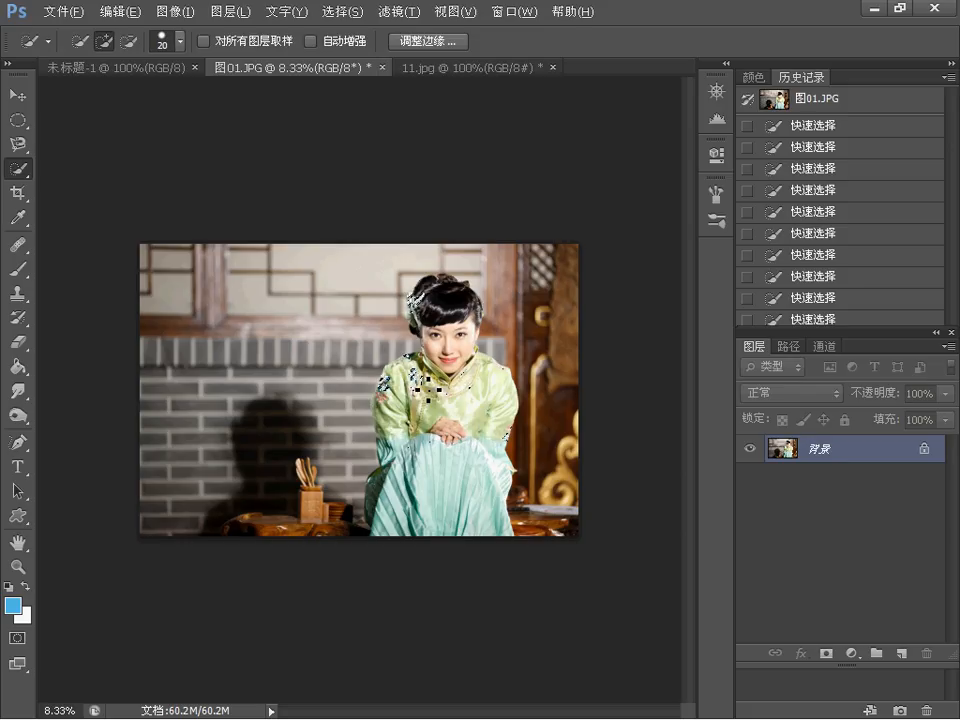
key("alt+Tab")
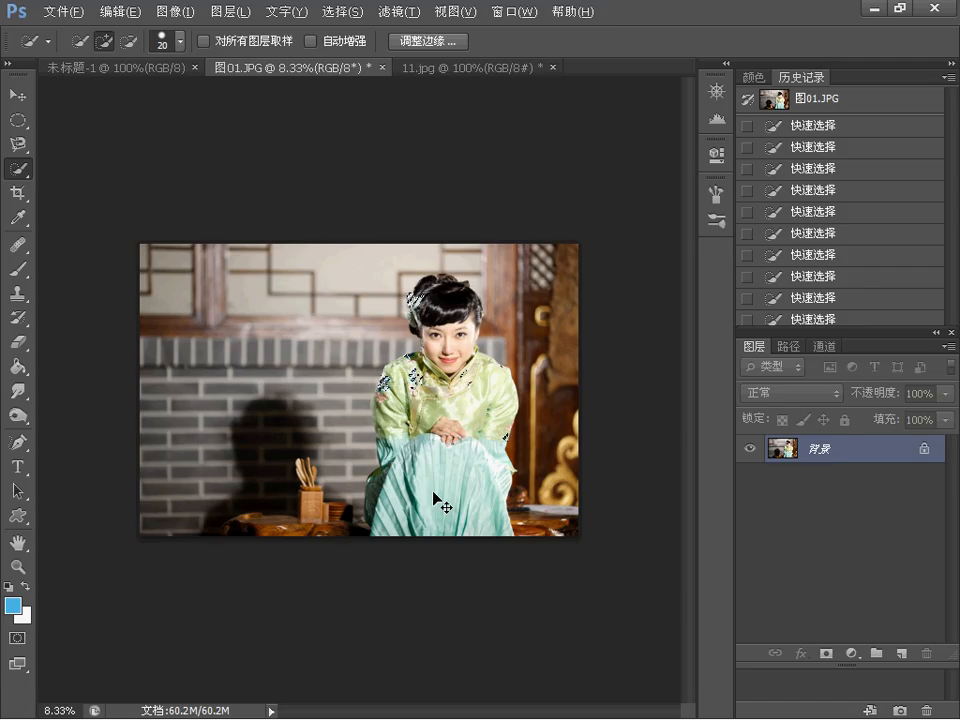
key("ctrl+d")
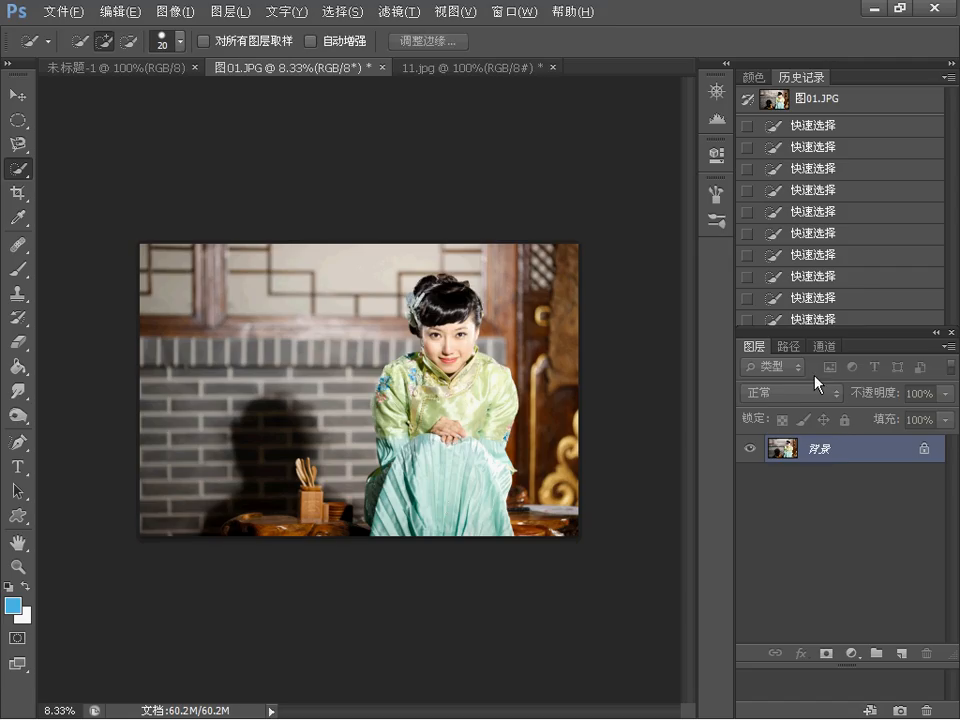
- Show the photo's channels and view the 红, 绿 and 蓝 channels one by one
left_click(825, 346)
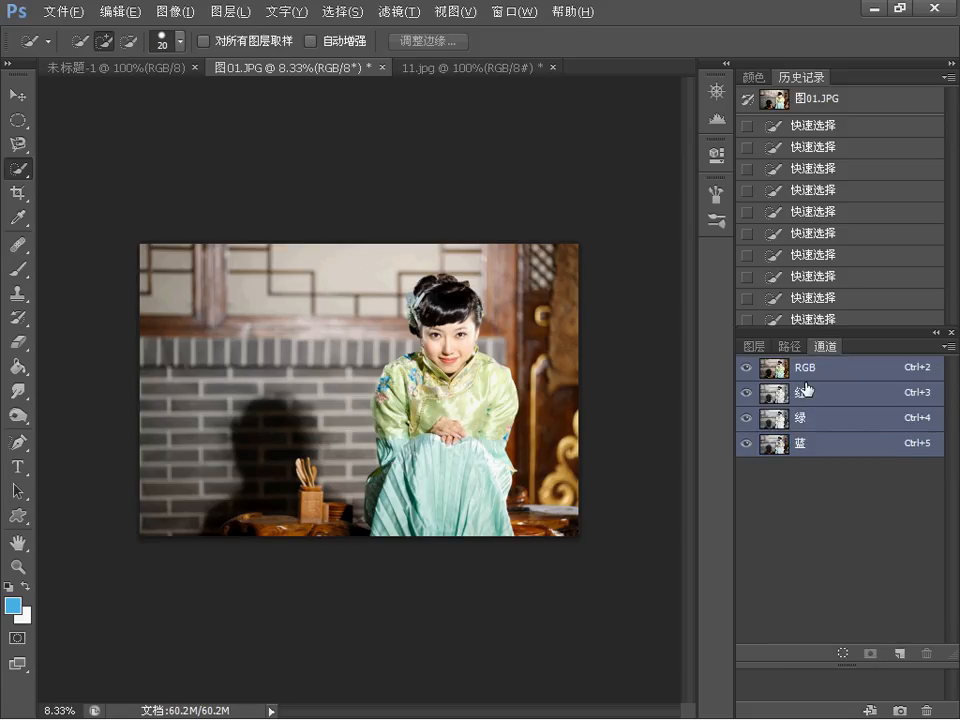
left_click(803, 392)
left_click(800, 418)
left_click(799, 444)
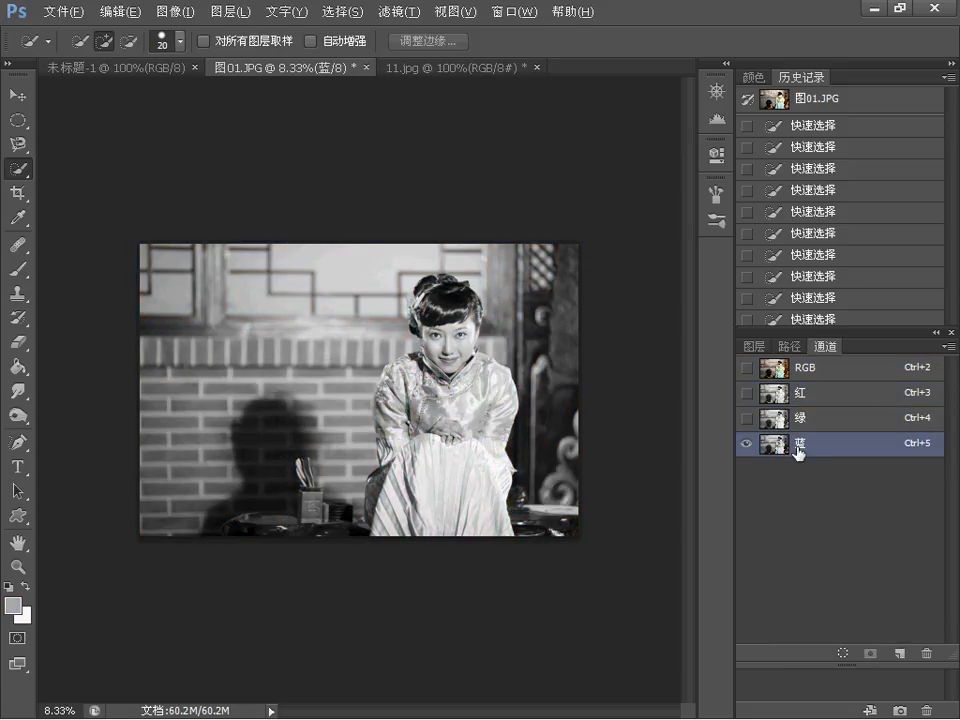
- Load the 红 channel as a selection, then deselect it
left_click(799, 392)
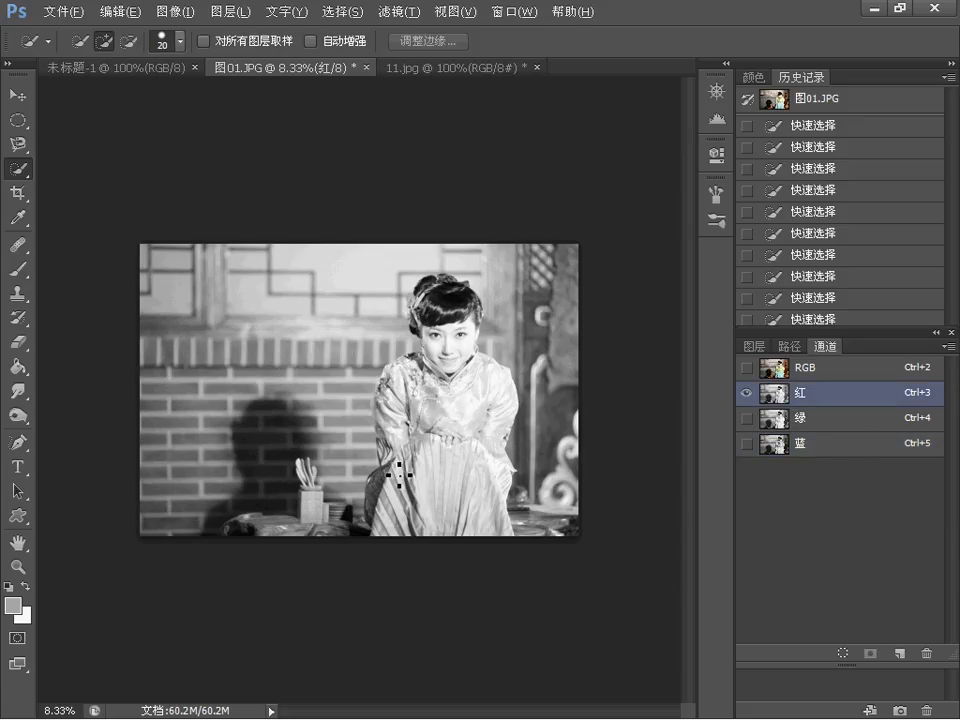
left_click(843, 654)
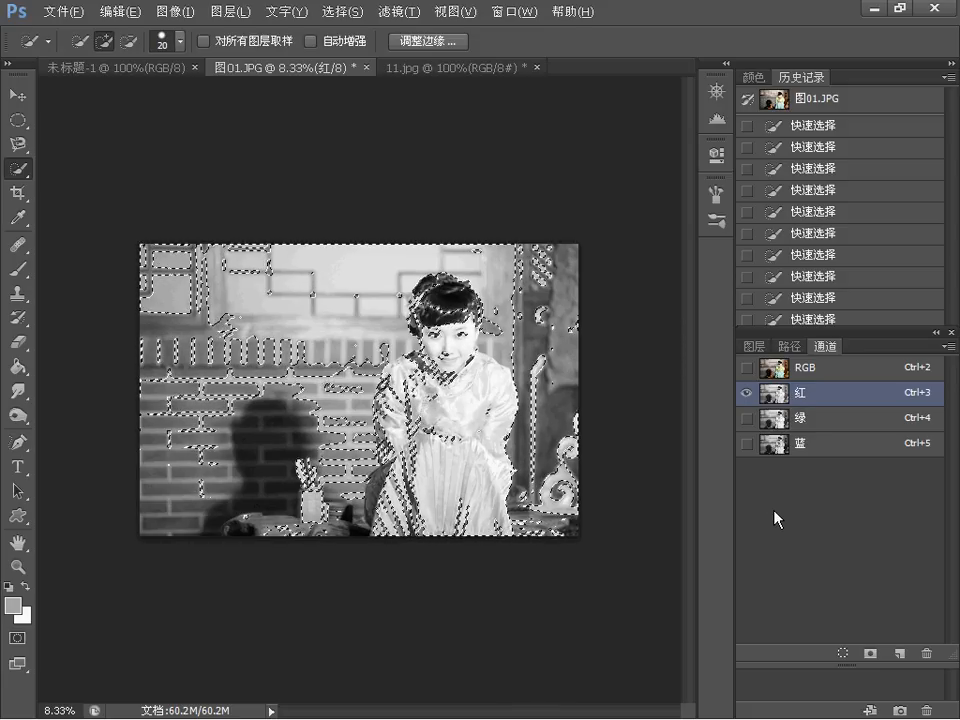
key("ctrl+d")
- Load the 蓝 channel as a selection, then deselect it
left_click(792, 446)
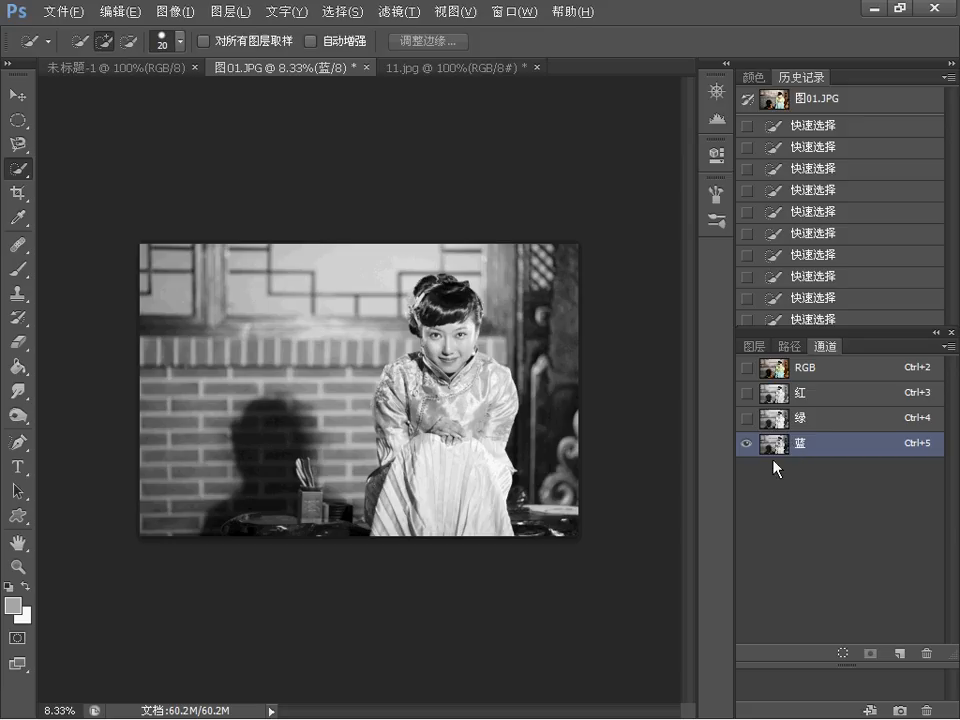
left_click(842, 654)
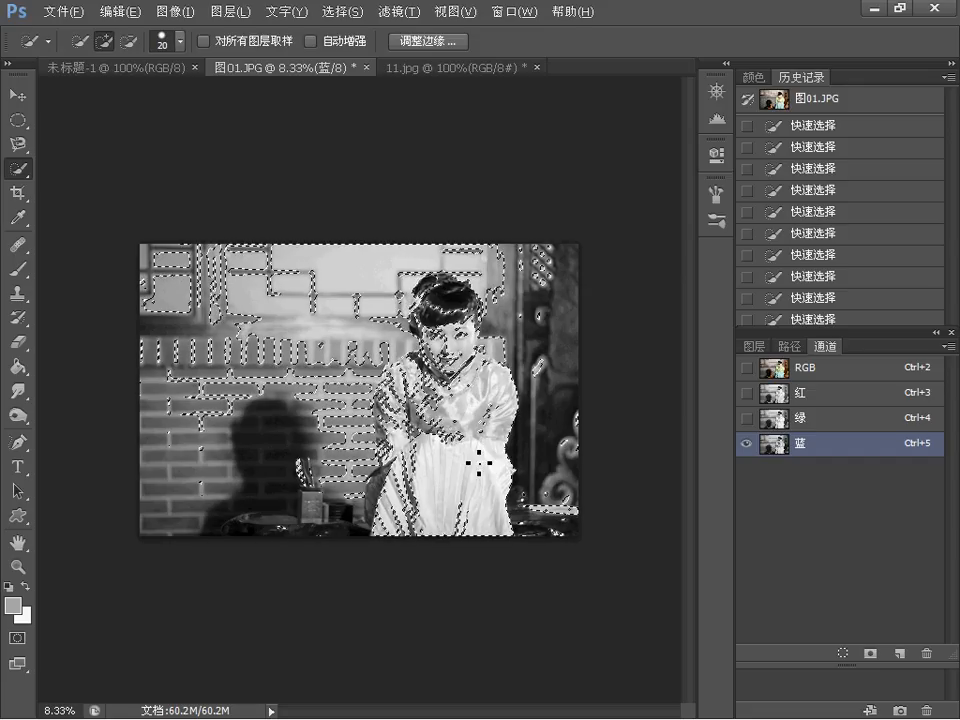
key("ctrl+d")
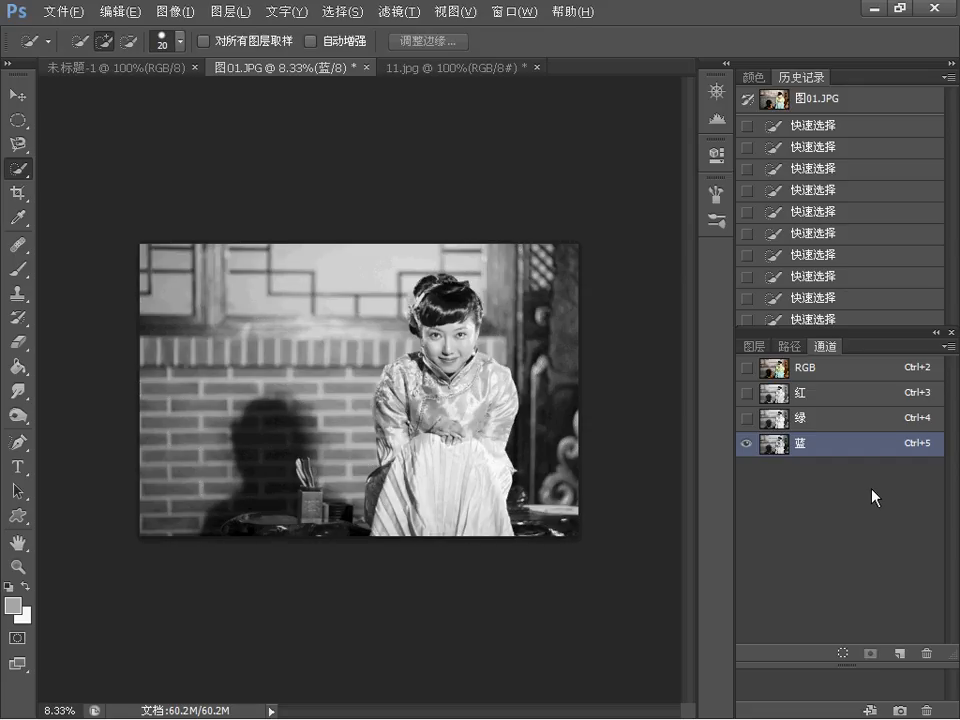
- Compare the 绿 channel with the 红 channel and leave 绿 active
left_click(802, 418)
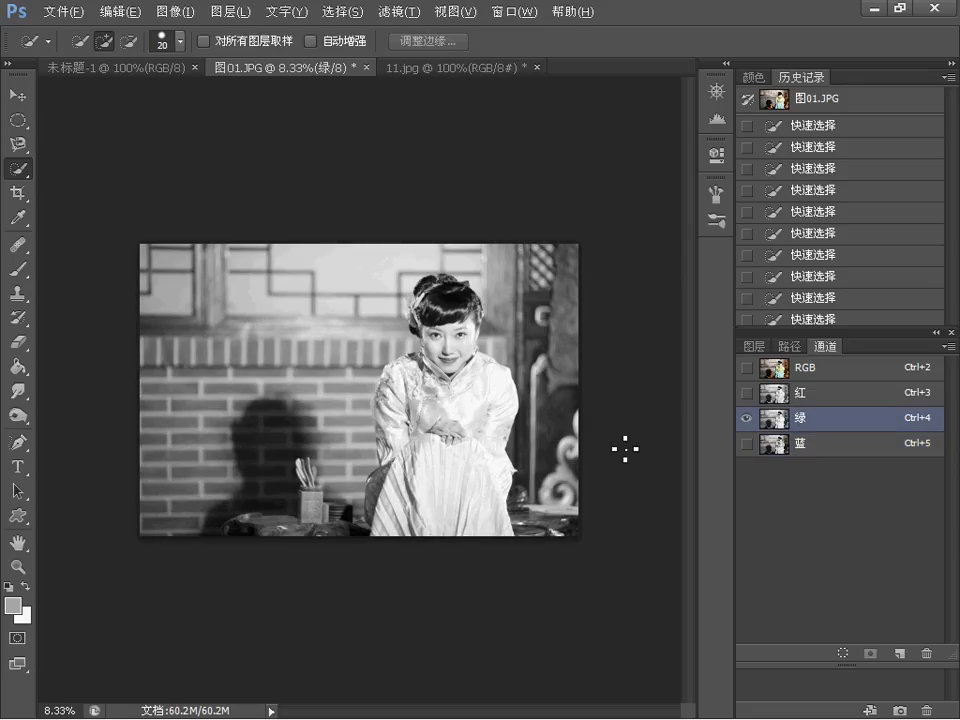
left_click(775, 392)
left_click(797, 418)
left_click(176, 14)
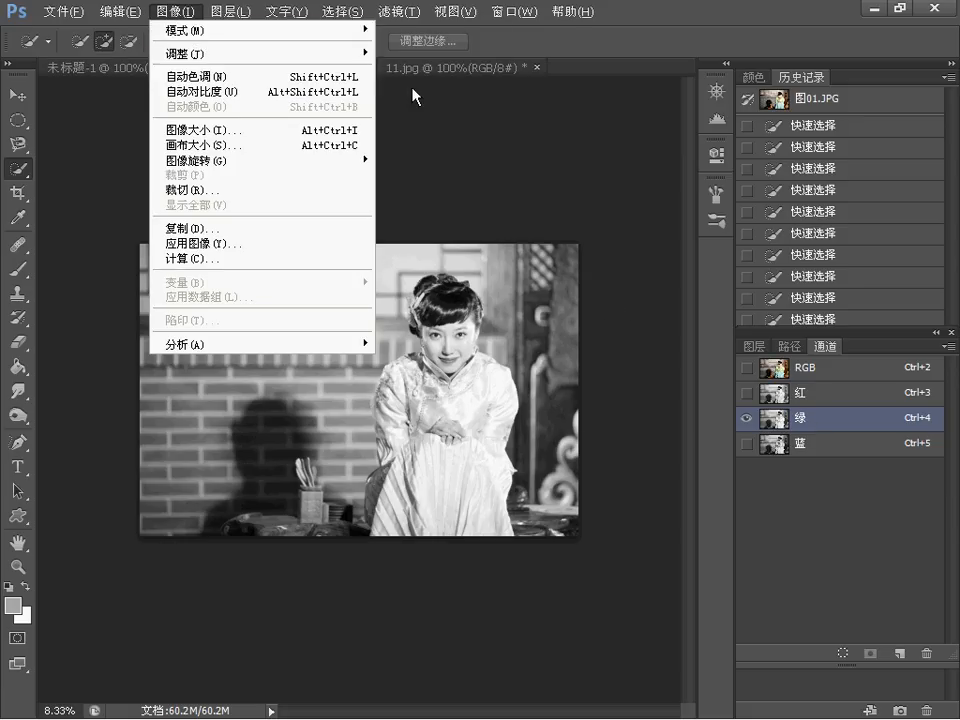
mouse_move(368, 53)
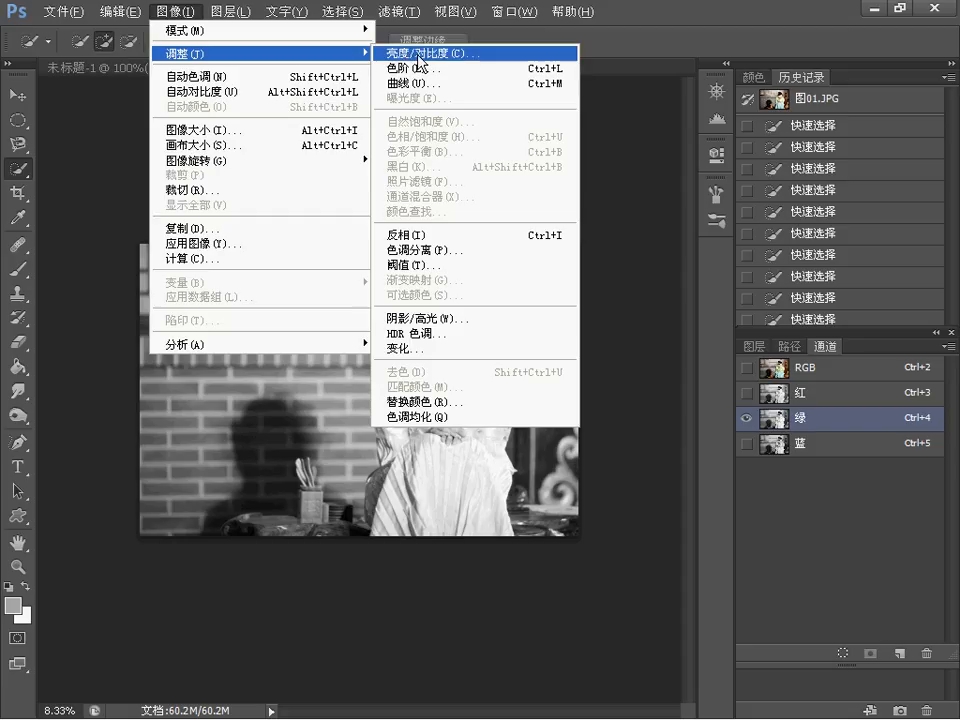
left_click(415, 83)
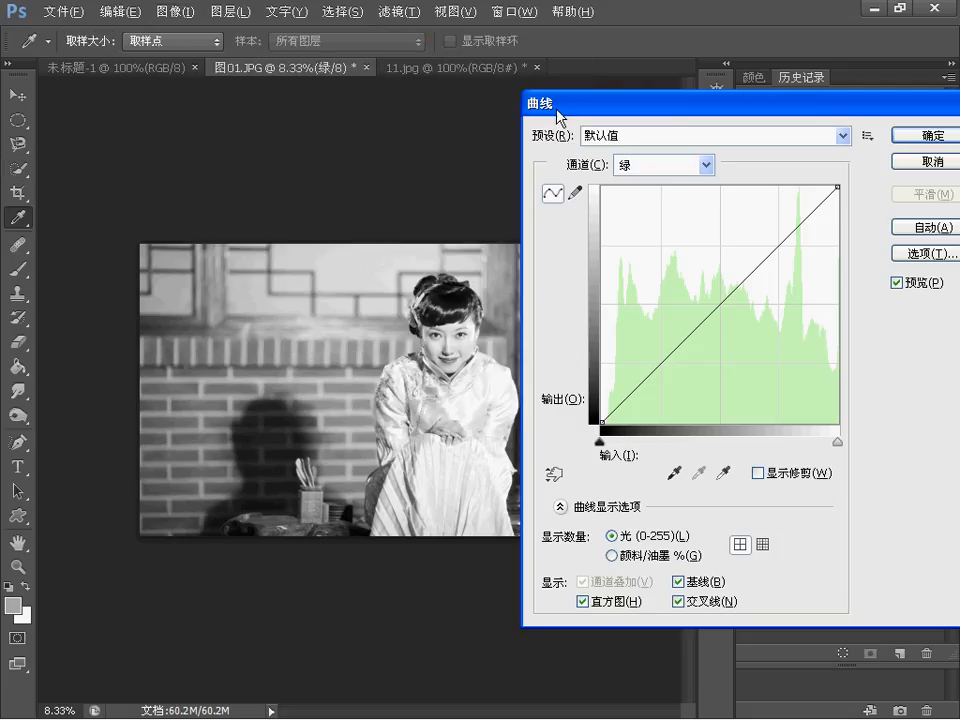
left_click_drag(607, 98, 653, 83)
left_click(751, 151)
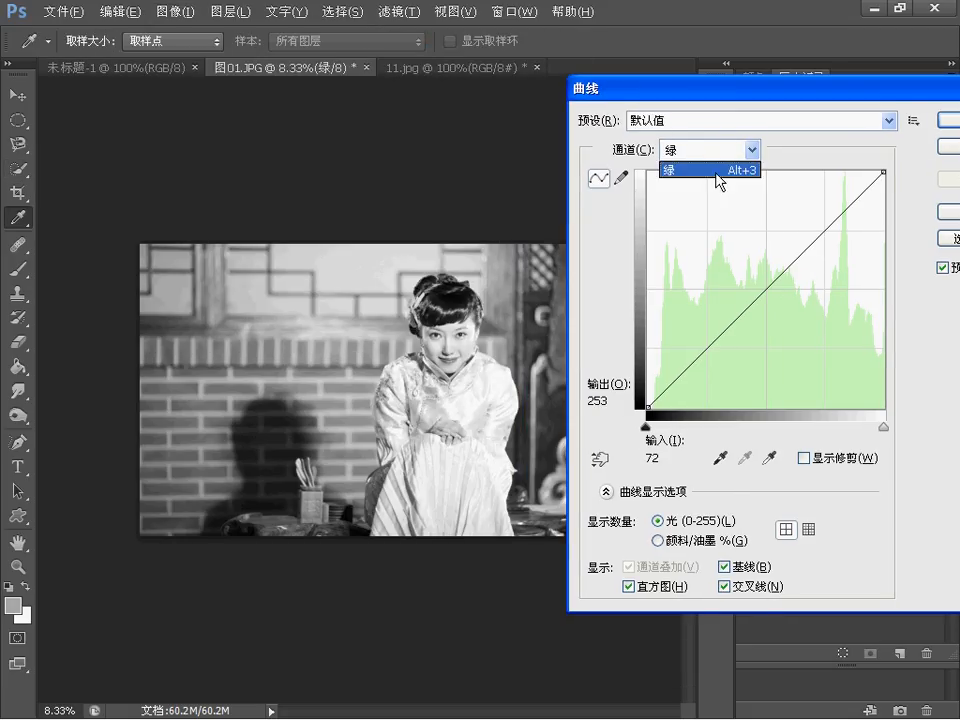
left_click(788, 124)
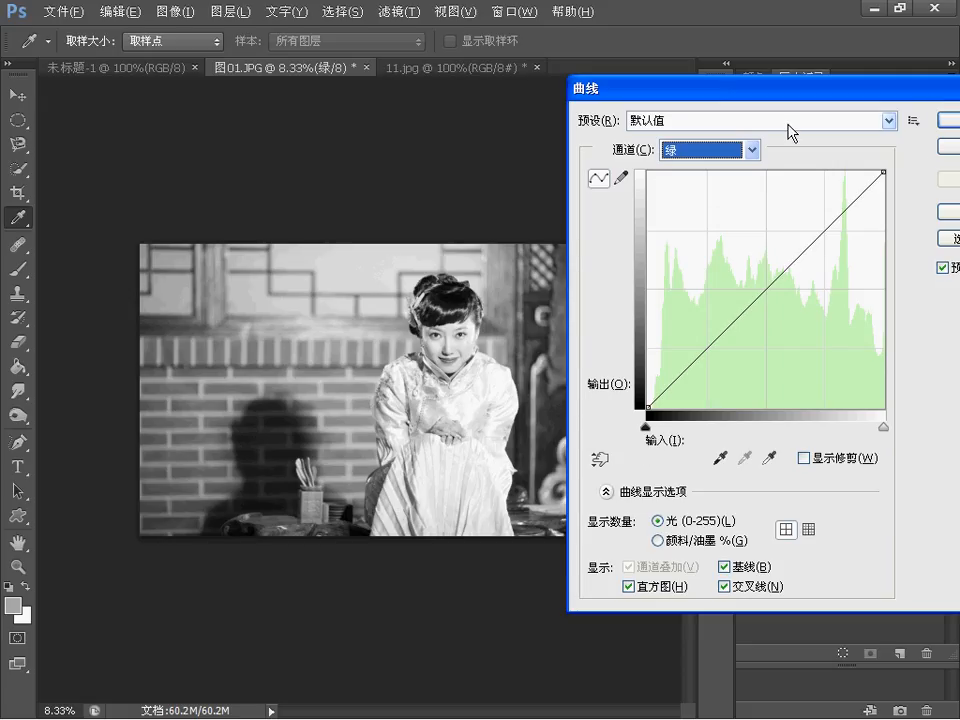
left_click(942, 147)
- Apply 亮度/对比度 to the 绿 channel with 亮度 -150 and 对比度 100
left_click(176, 12)
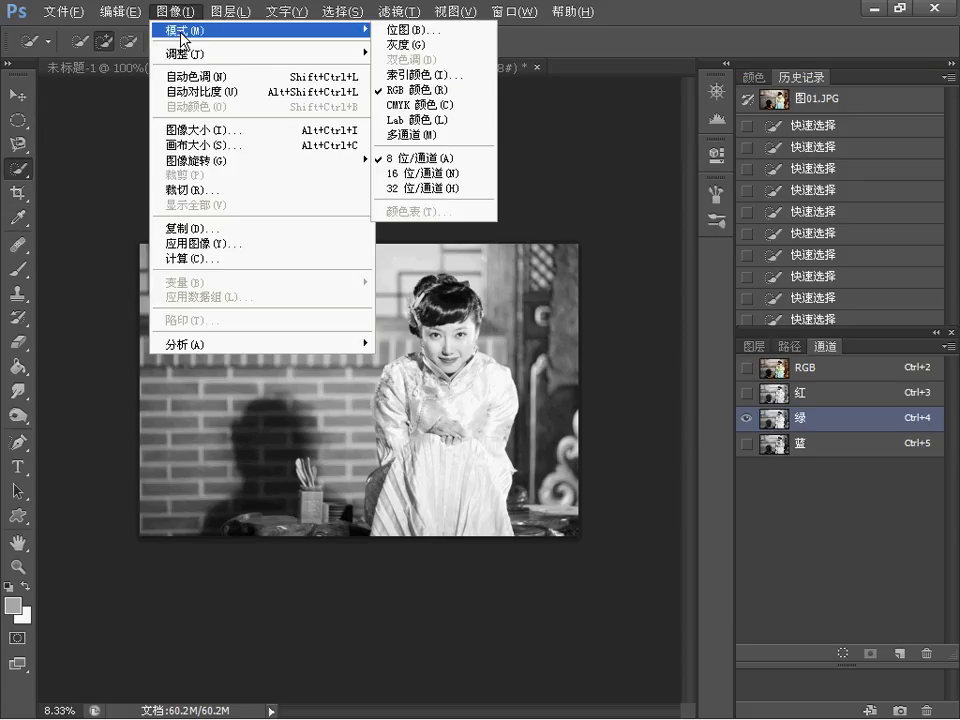
mouse_move(332, 56)
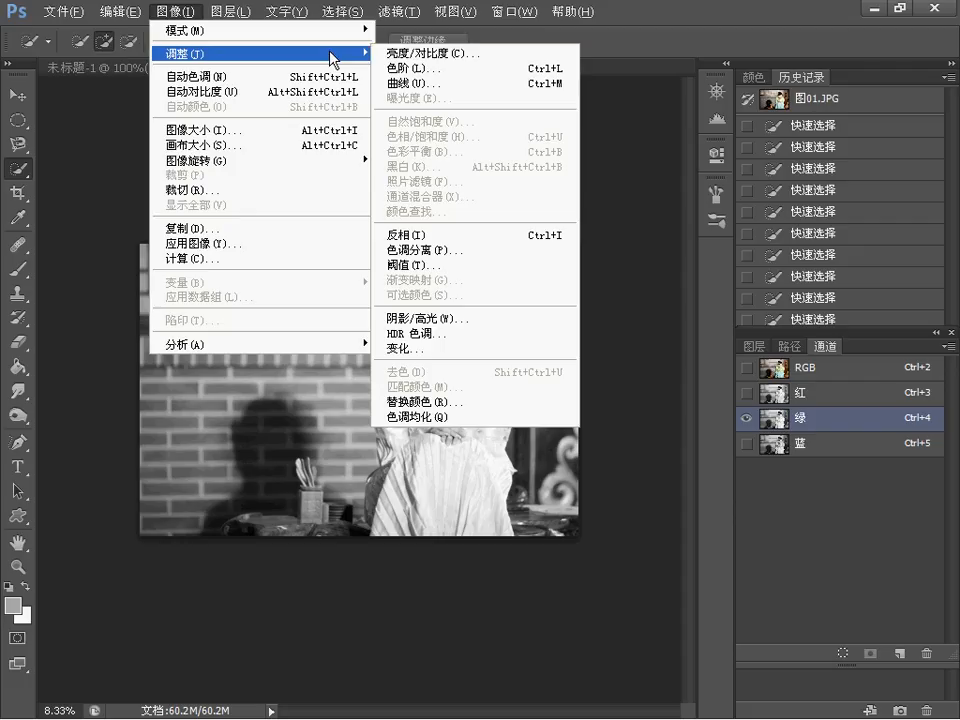
left_click(420, 53)
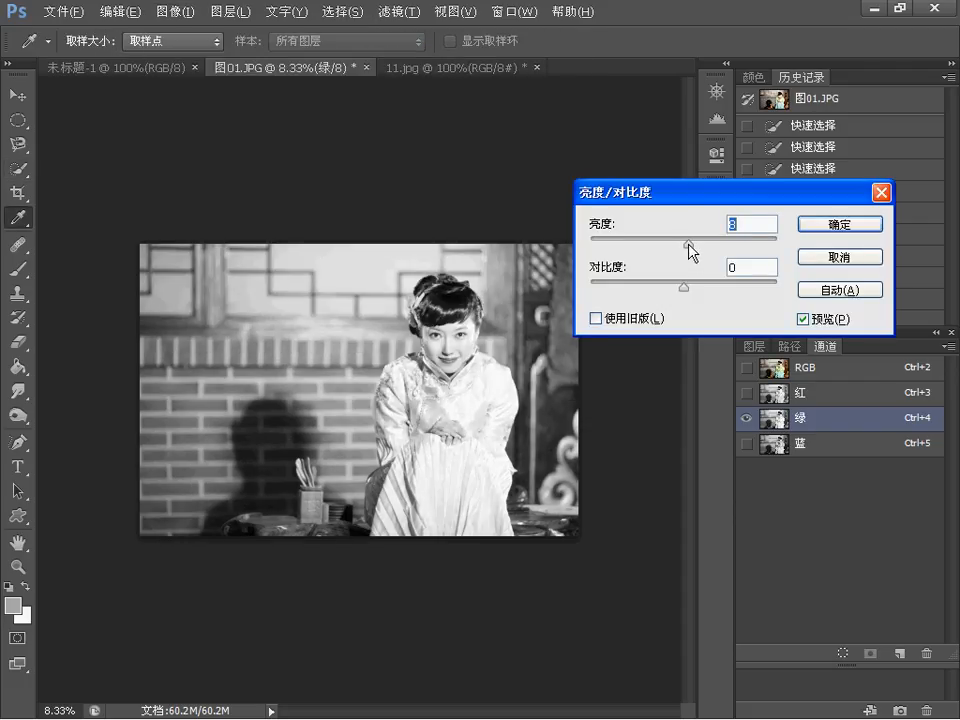
left_click_drag(686, 243, 615, 246)
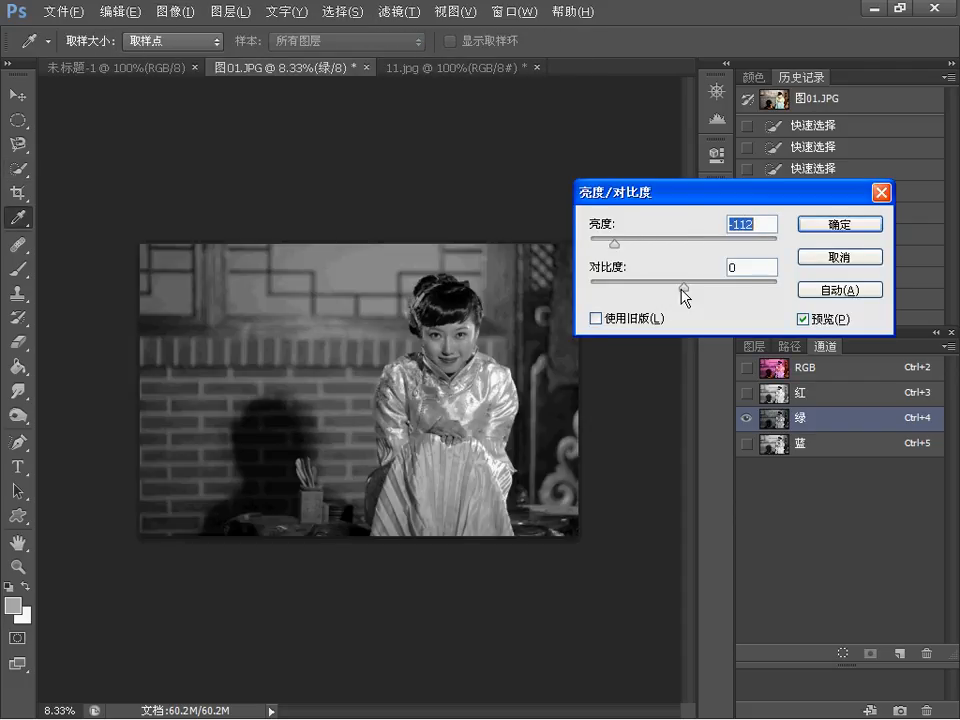
left_click_drag(684, 292, 780, 288)
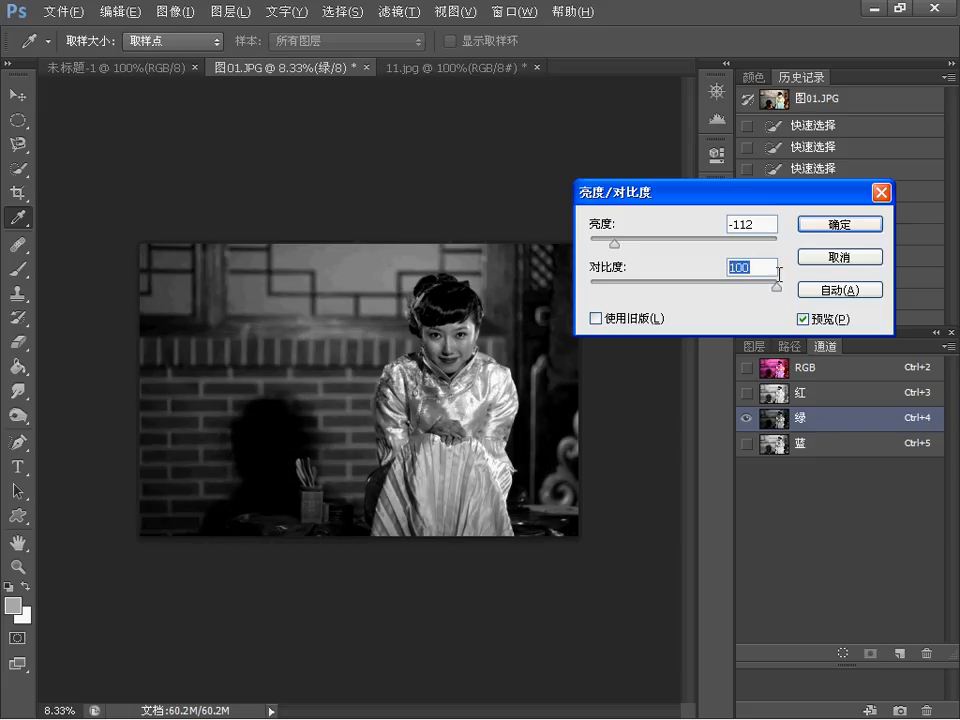
left_click_drag(618, 248, 575, 251)
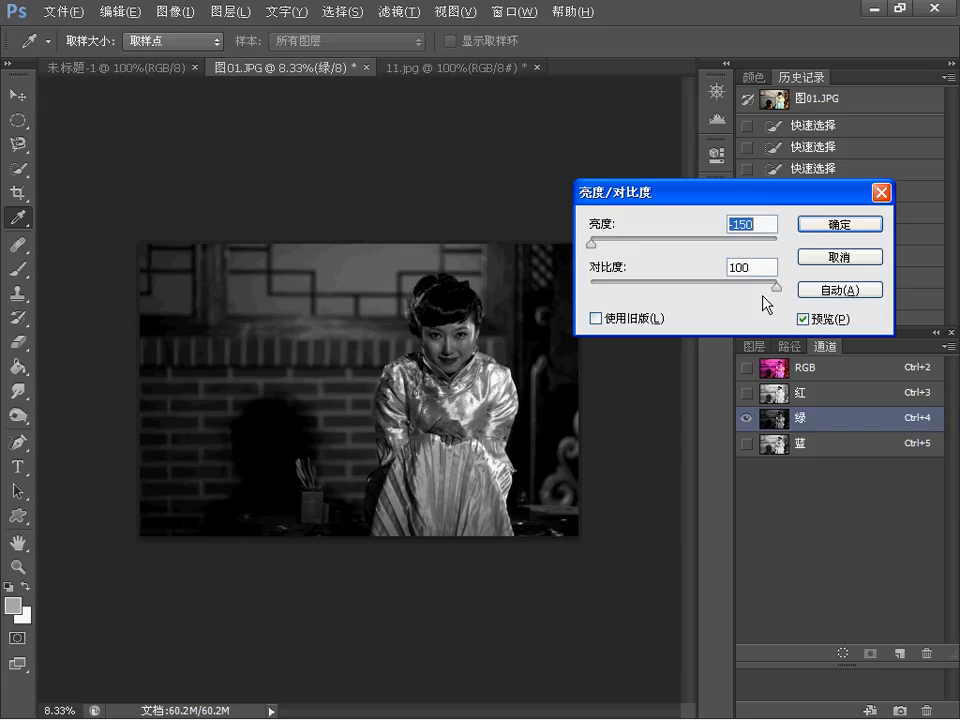
left_click(772, 288)
left_click(843, 224)
key("w")
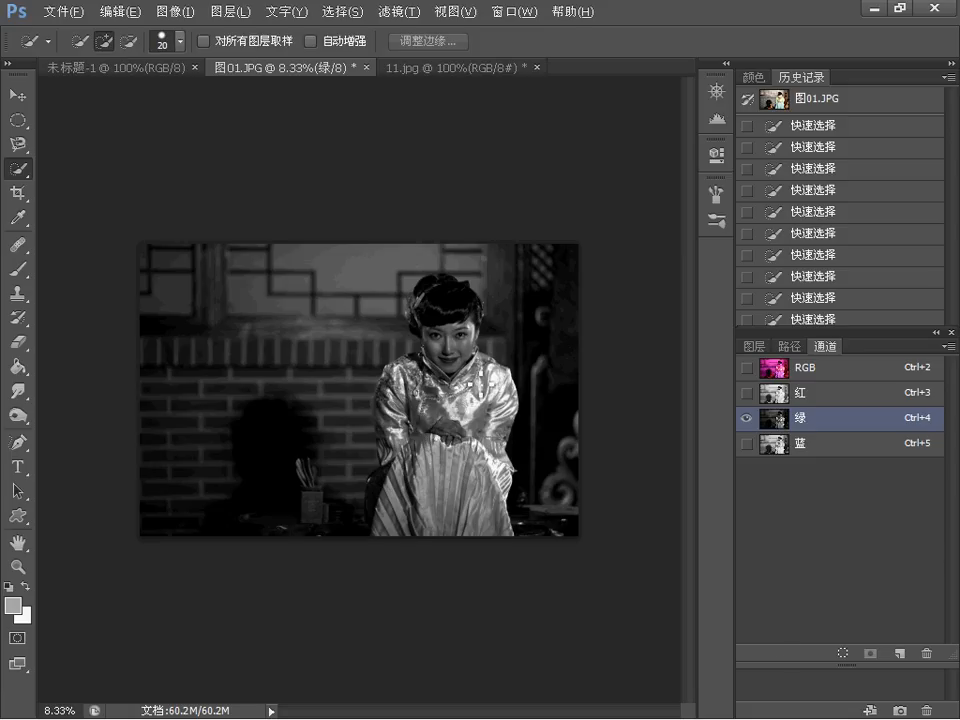
- Load the darkened 绿 channel as a selection of the woman's bright clothing
left_click(843, 653)
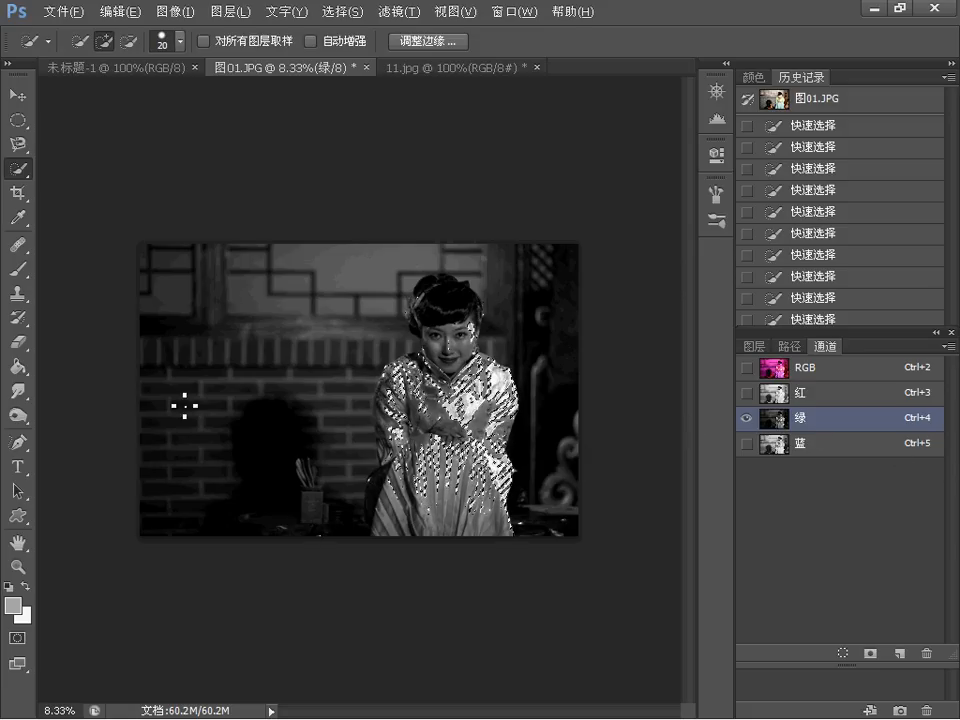
left_click(814, 443)
left_click(787, 425)
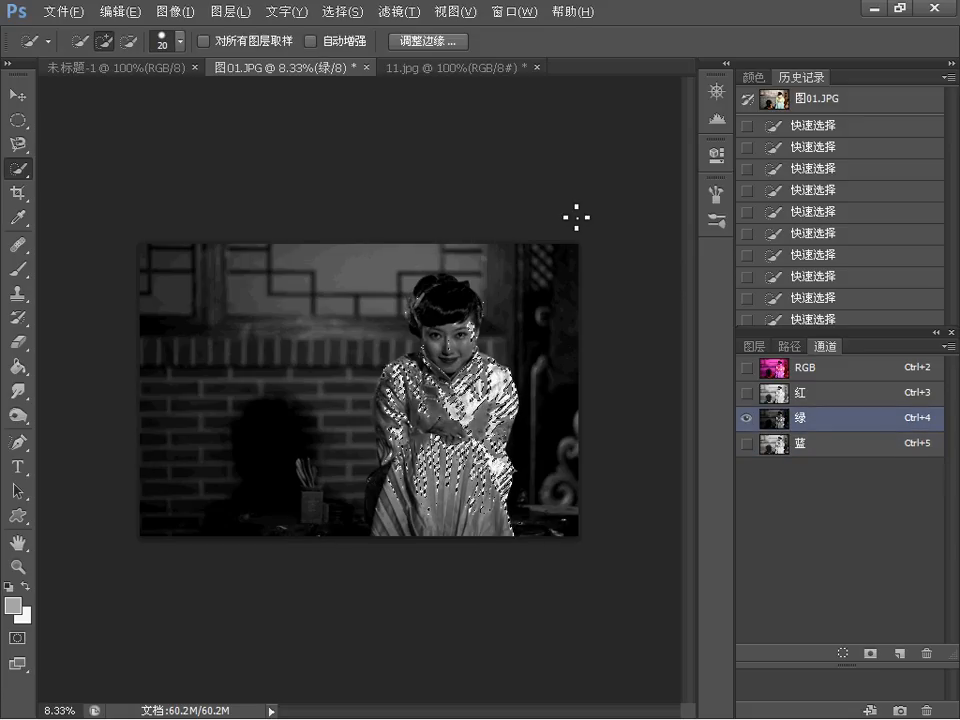
- Revert the photo to its opening 图01.JPG history snapshot and switch to the presentation slides
left_click(819, 104)
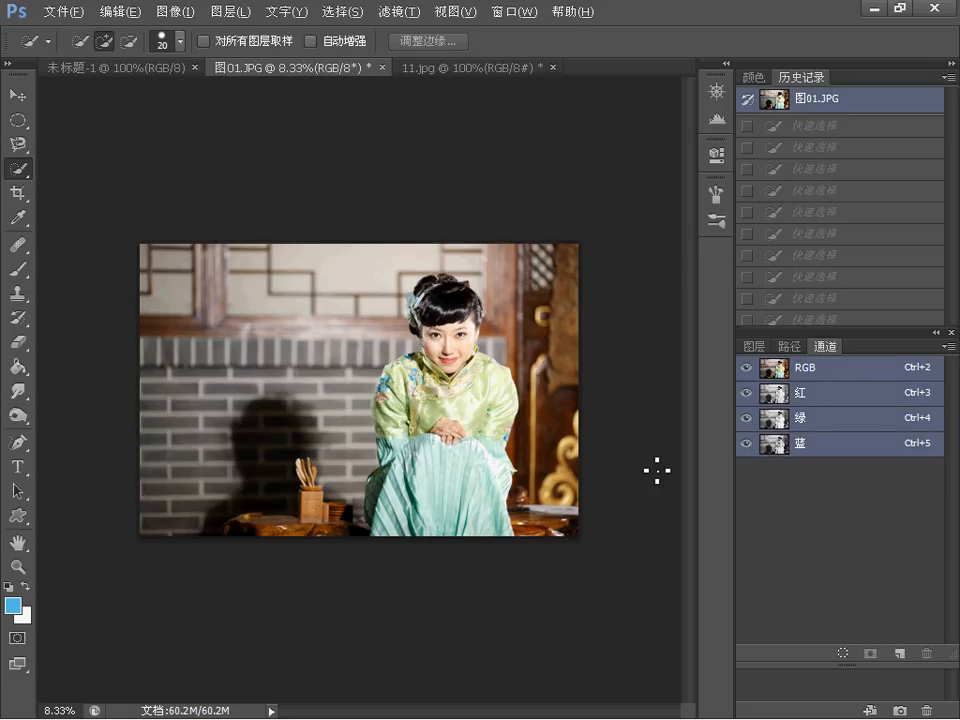
key("alt+Tab")
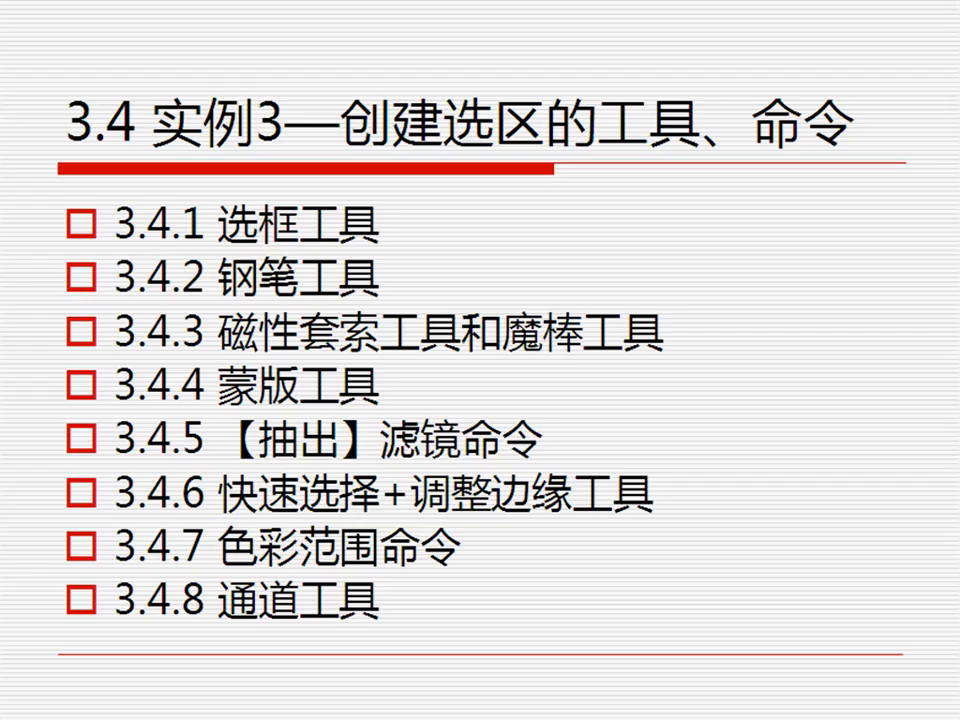